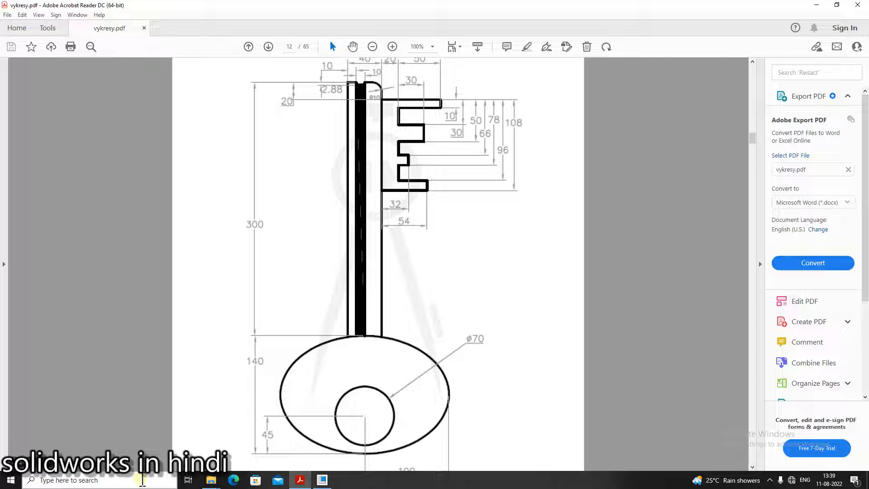
Create a new Sketch file
click(322, 480)
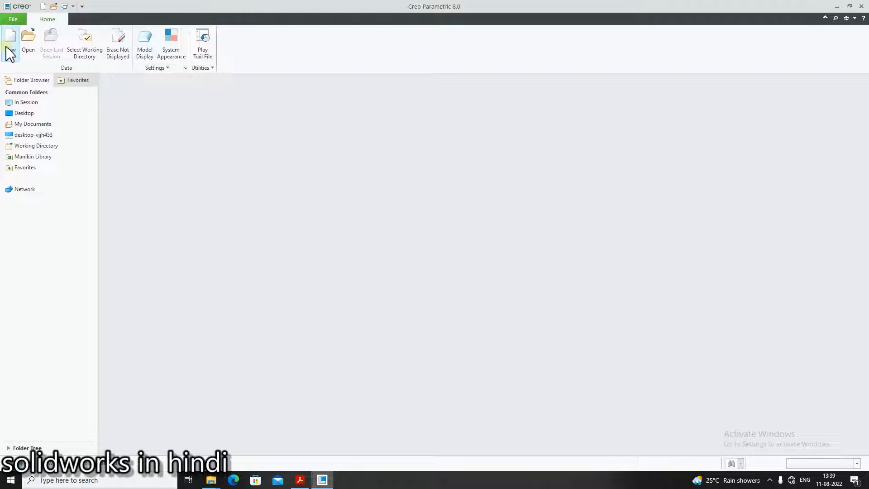
click(12, 49)
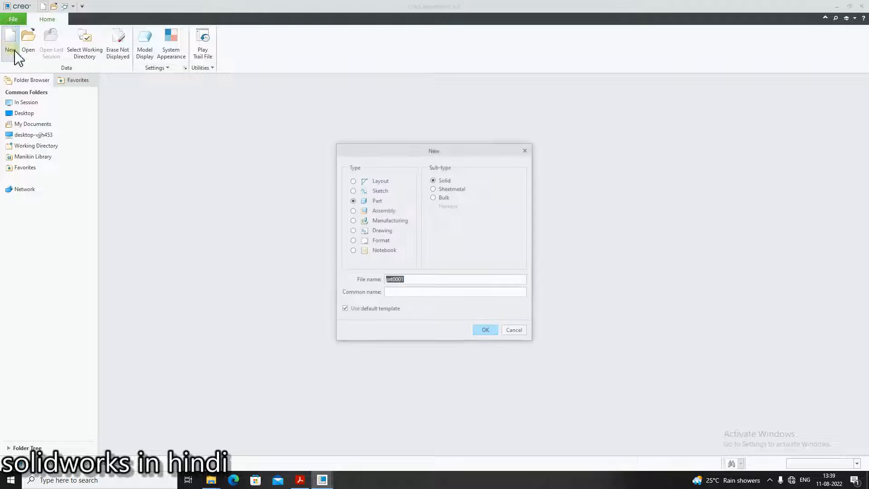
click(368, 191)
click(485, 330)
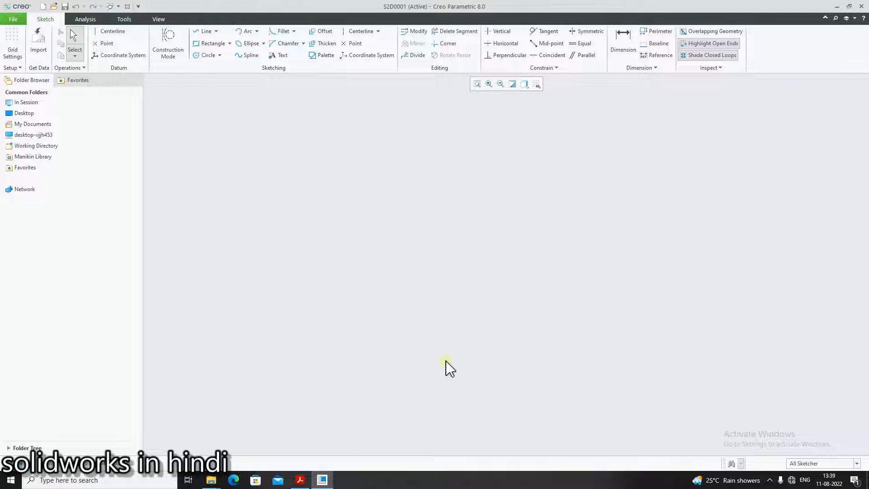
Sketch a vertical and a horizontal centerline crossing at the sketch origin
click(301, 481)
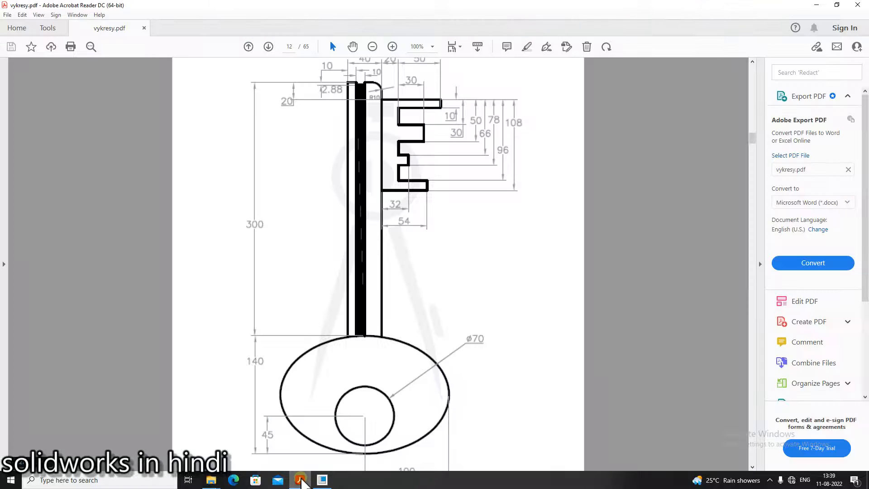
click(301, 481)
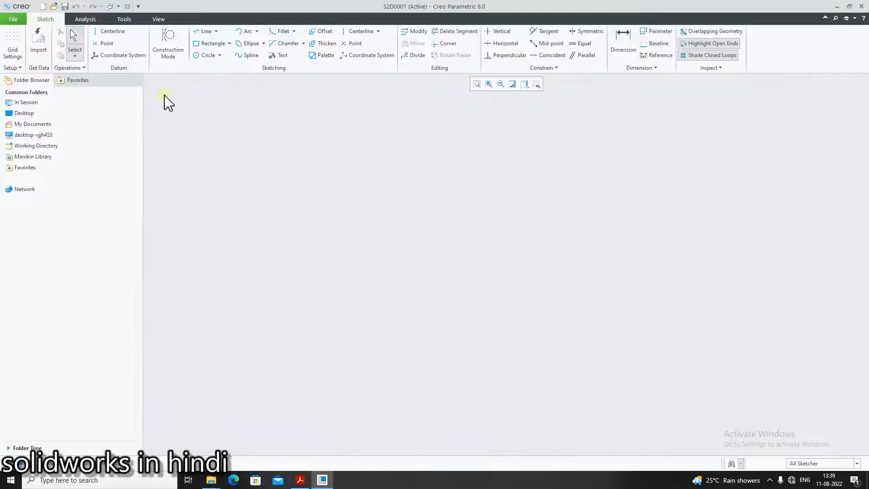
click(105, 33)
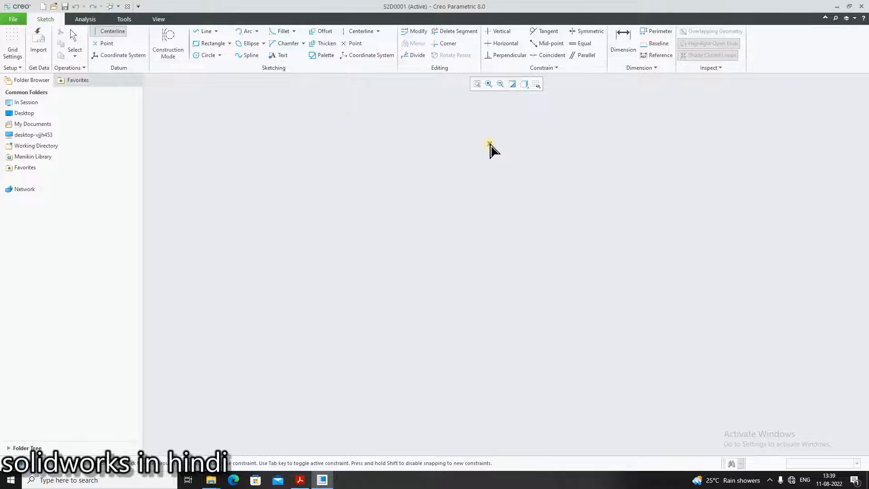
click(375, 271)
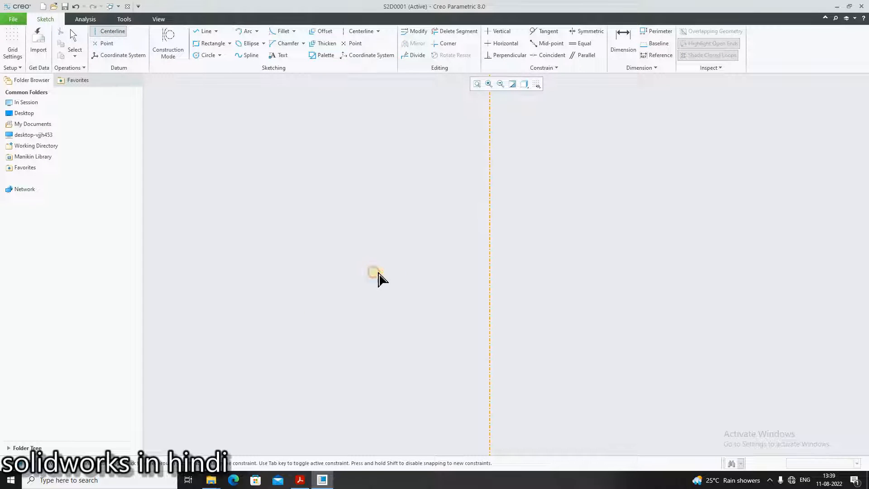
click(546, 277)
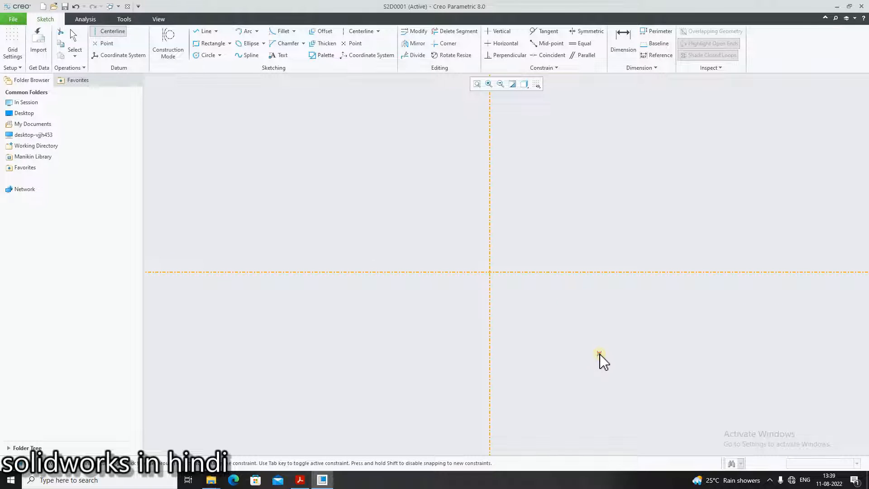
middle_click(599, 354)
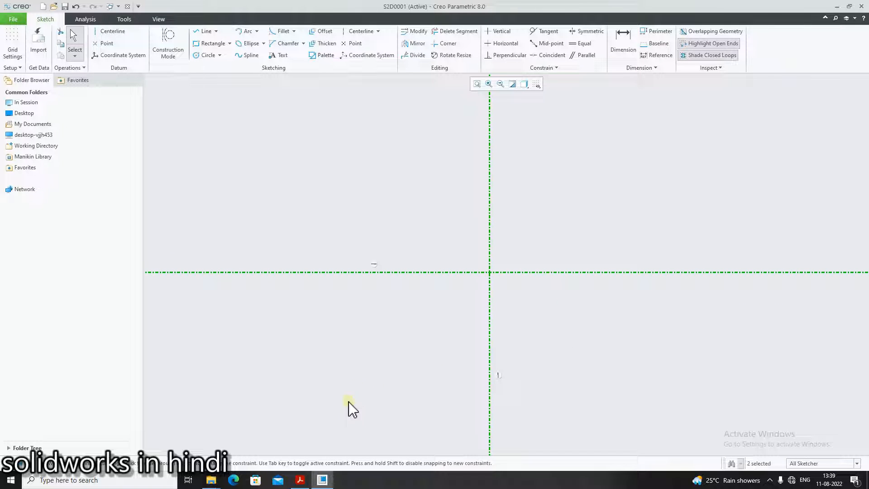
Examine the key drawing's bow dimensions in the reference PDF
click(301, 481)
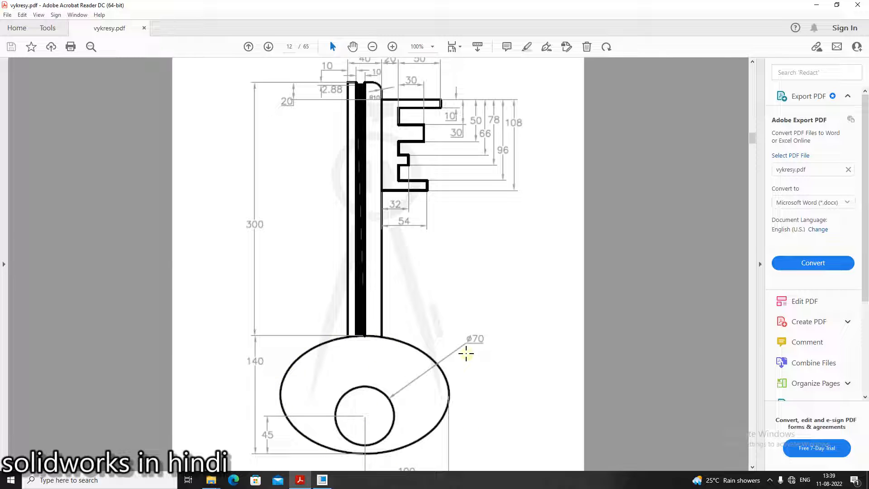
scroll(407, 408, down, 4)
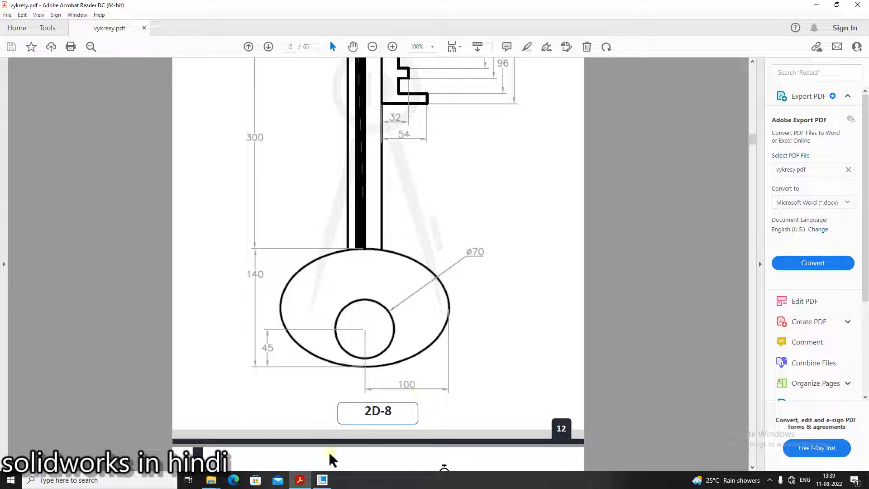
click(322, 480)
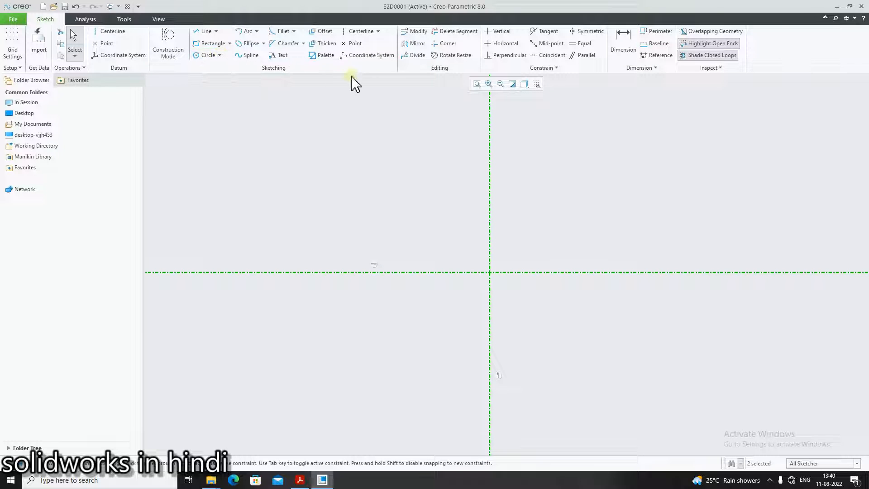
Sketch a center-and-axis ellipse at the centerlines' intersection, about 11.56 wide and 5.04 tall, and reposition its dimensions
click(263, 43)
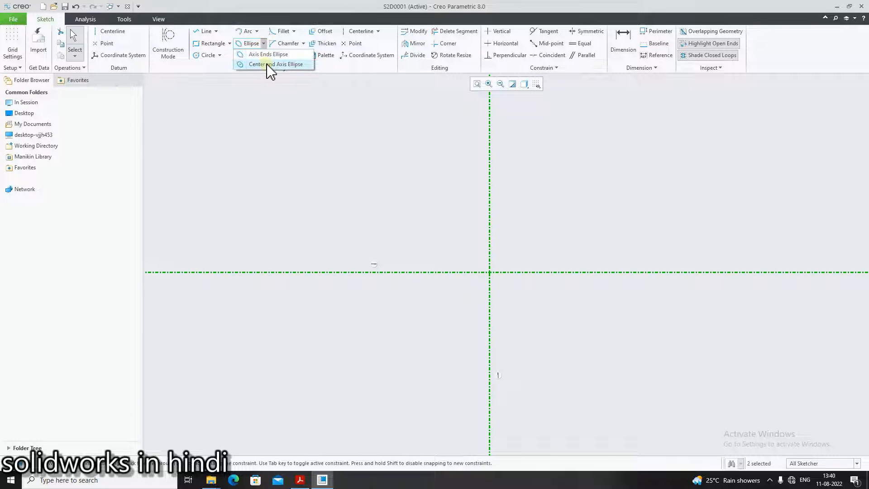
click(268, 64)
click(491, 273)
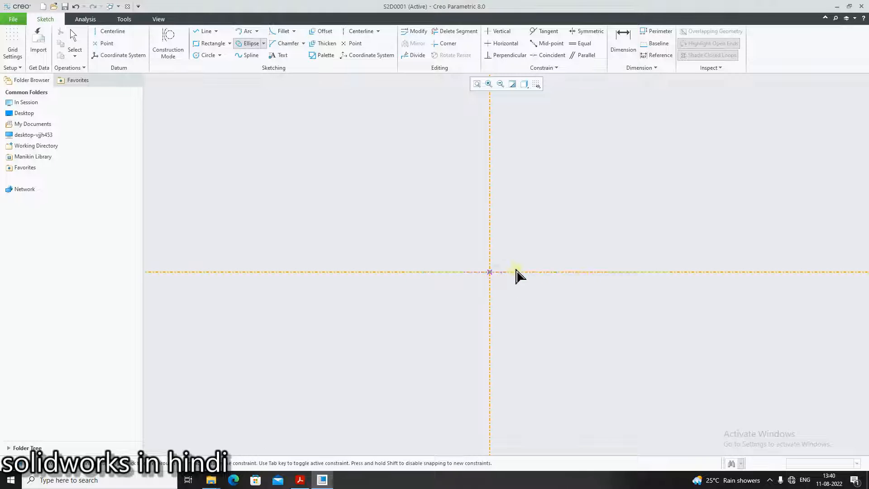
click(620, 272)
click(621, 329)
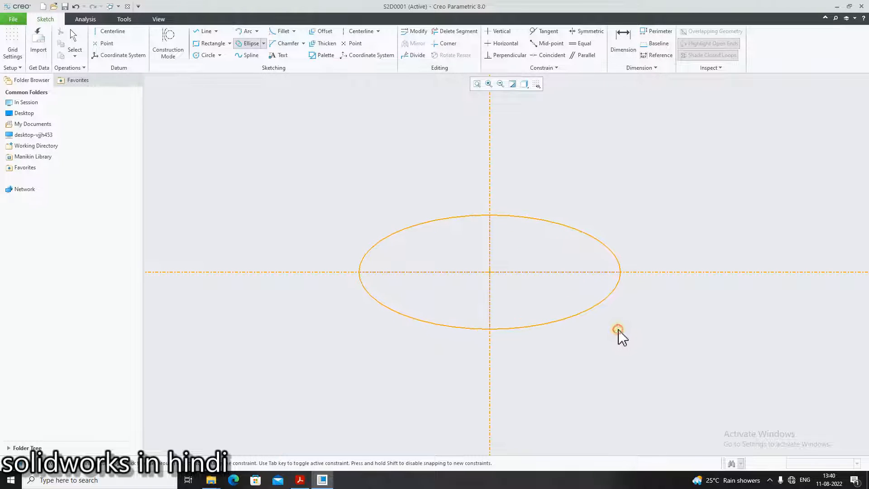
middle_click(697, 362)
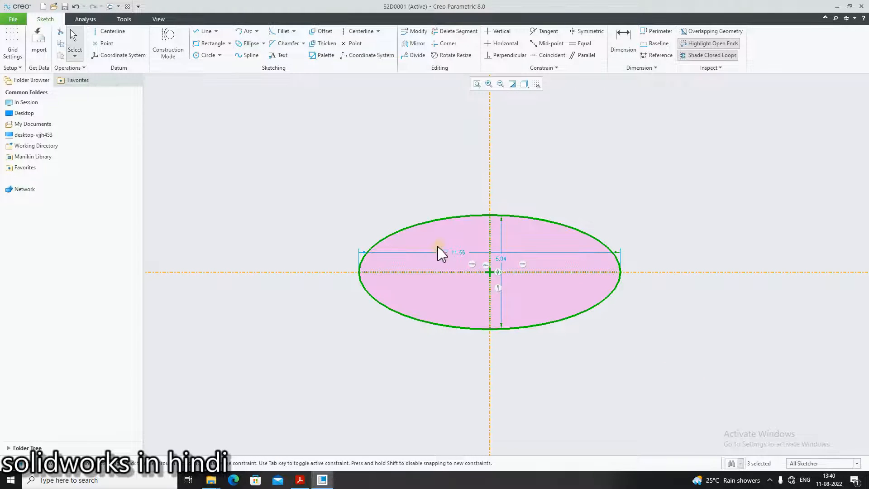
drag(465, 253, 465, 343)
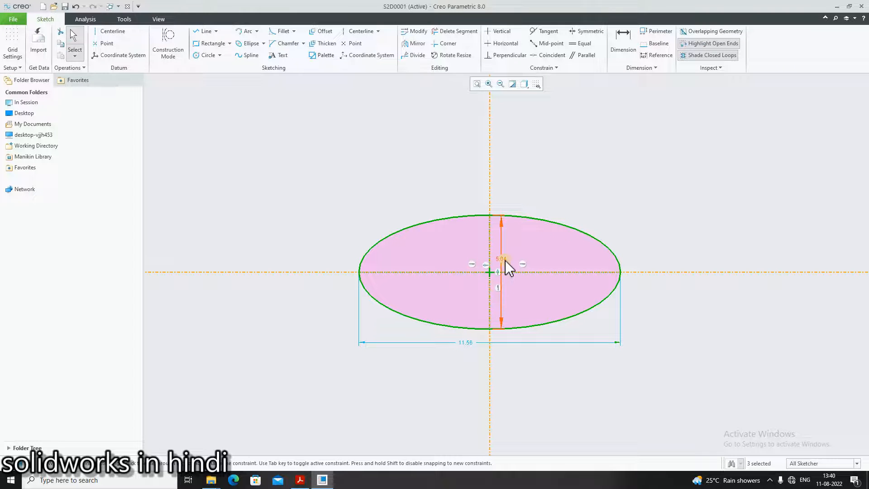
drag(501, 266, 642, 273)
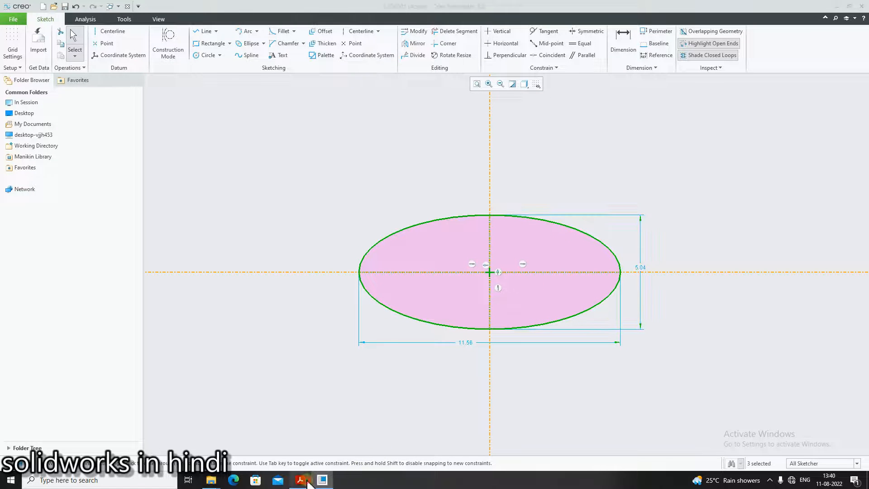
Set the ellipse's vertical axis dimension to 140
click(307, 481)
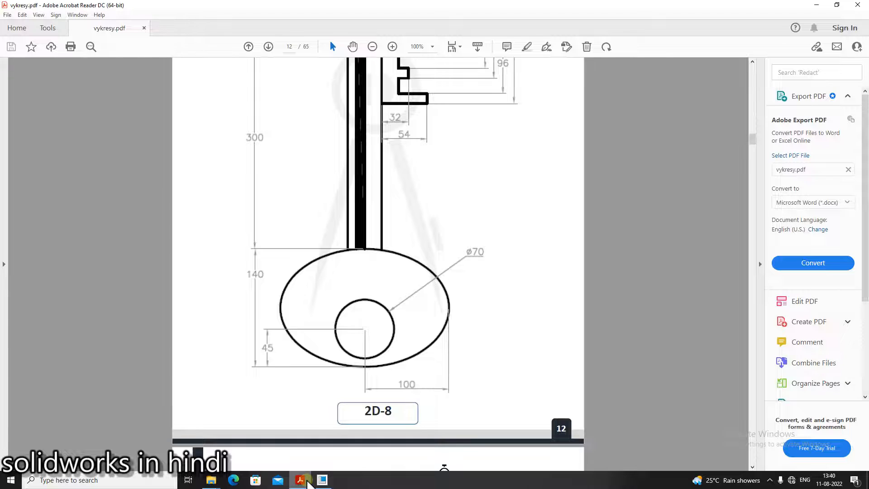
click(322, 480)
double_click(639, 271)
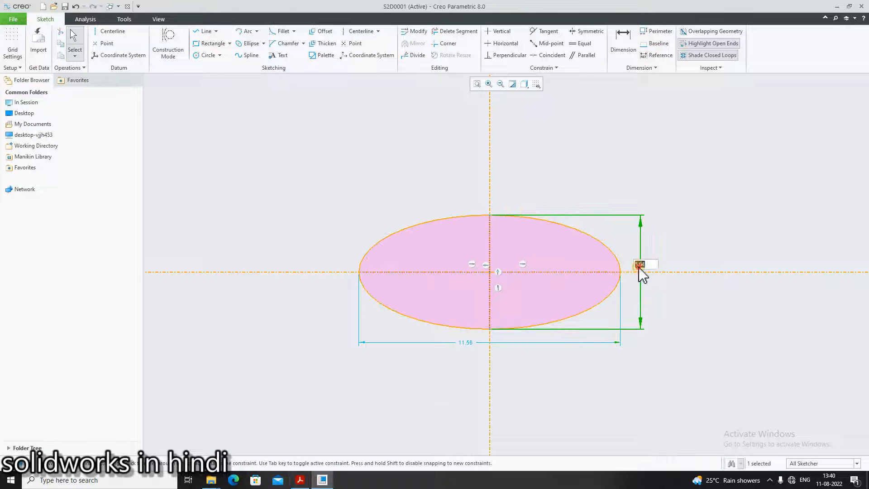
text(140)
key(Return)
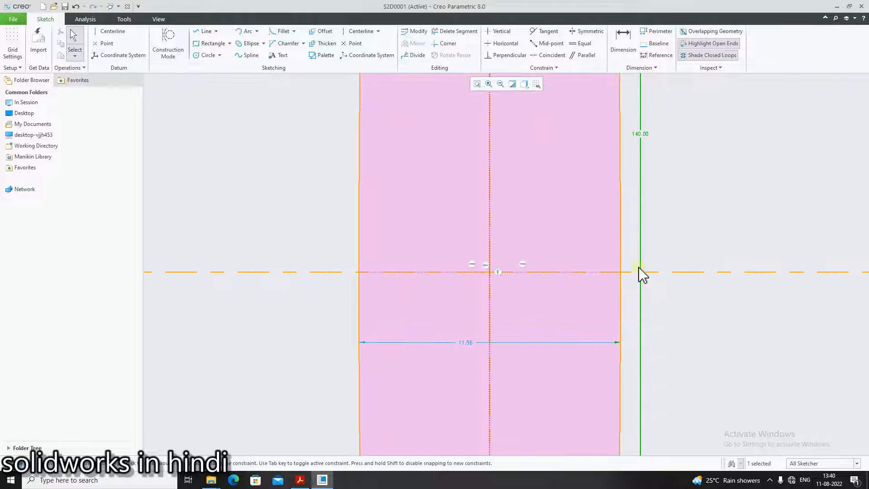
Set the ellipse's horizontal axis dimension to 200
double_click(466, 343)
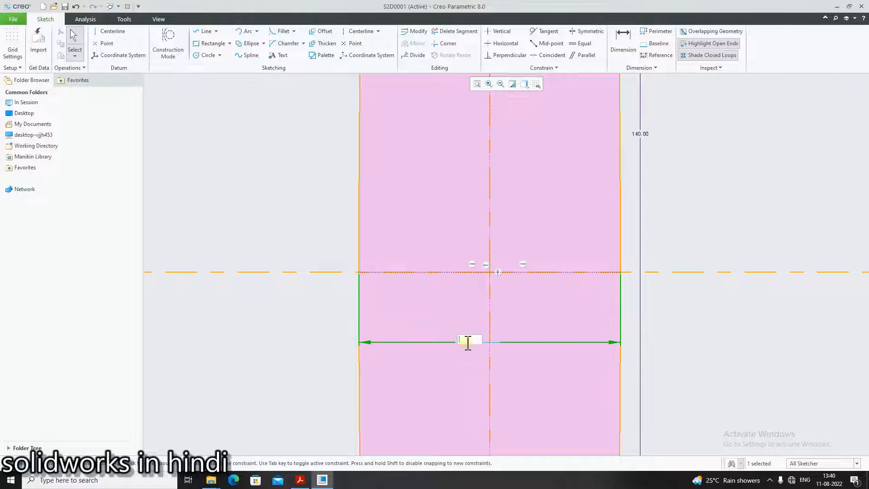
text(200)
key(Return)
scroll(466, 344, up, 14)
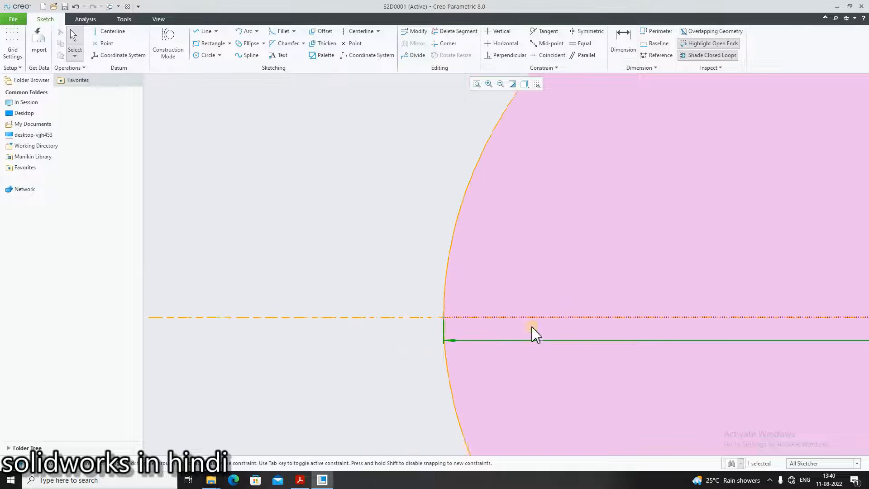
scroll(860, 344, down, 4)
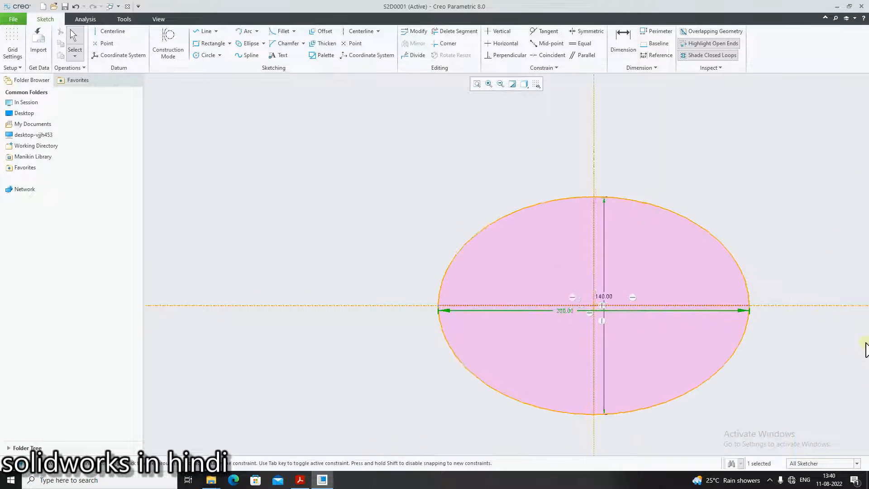
scroll(849, 363, up, 4)
scroll(859, 353, down, 6)
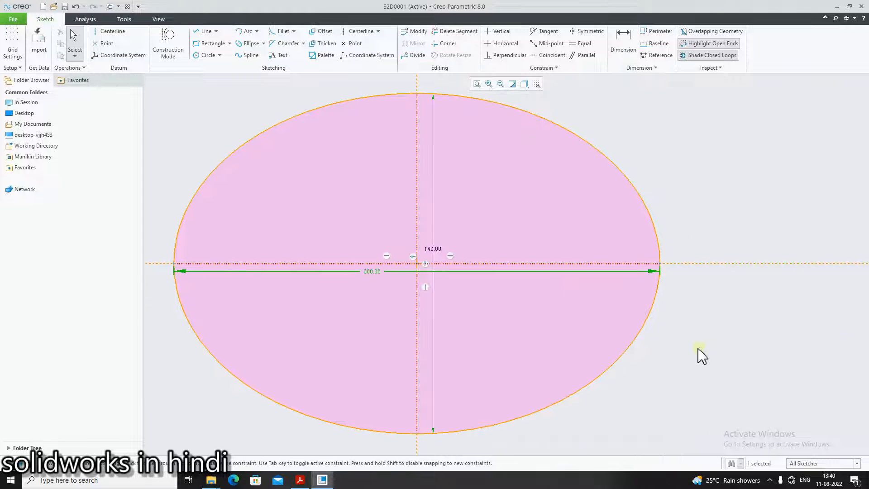
scroll(742, 378, up, 4)
scroll(695, 416, down, 1)
Sketch a circle about 38 in diameter centered on the vertical centerline below the ellipse's center
click(300, 480)
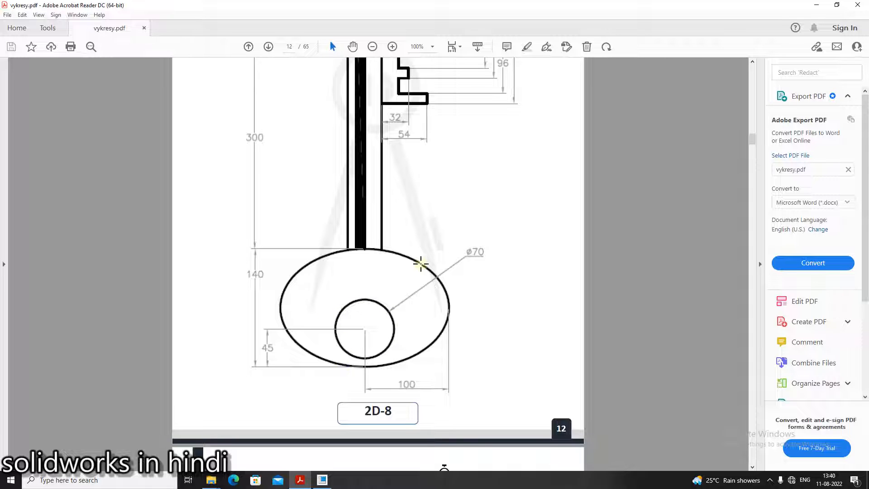
click(300, 479)
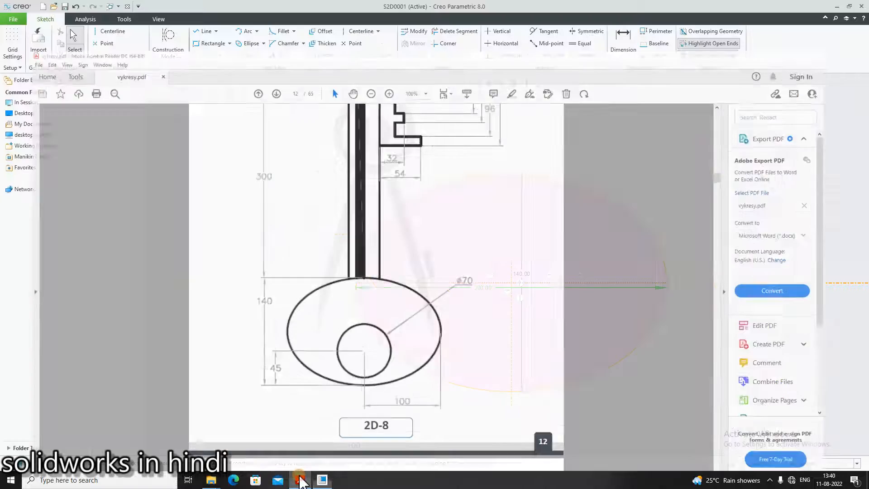
click(207, 55)
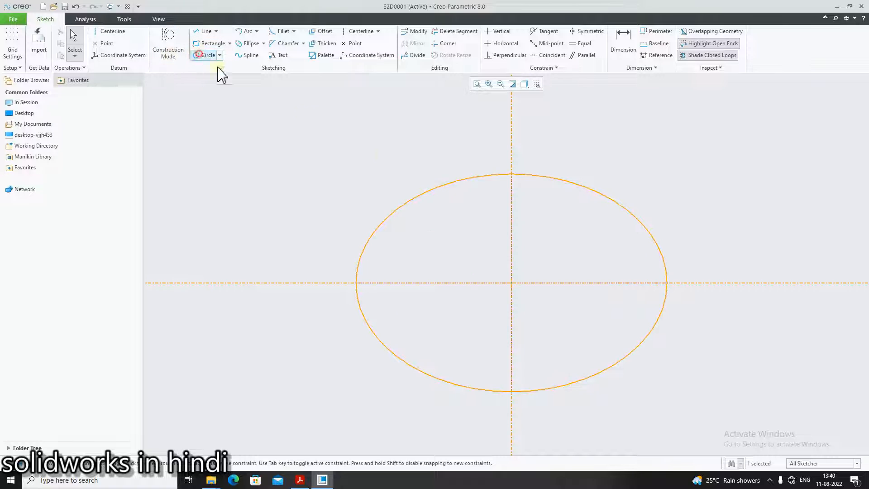
click(512, 330)
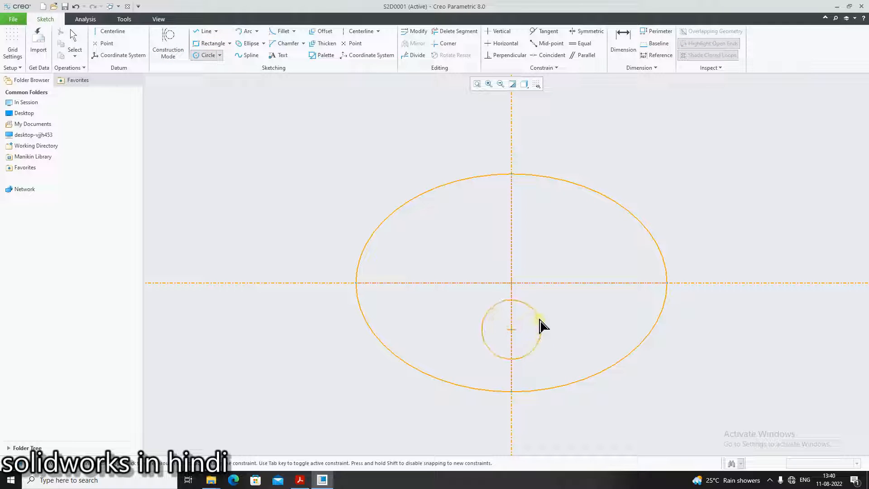
click(541, 327)
middle_click(588, 355)
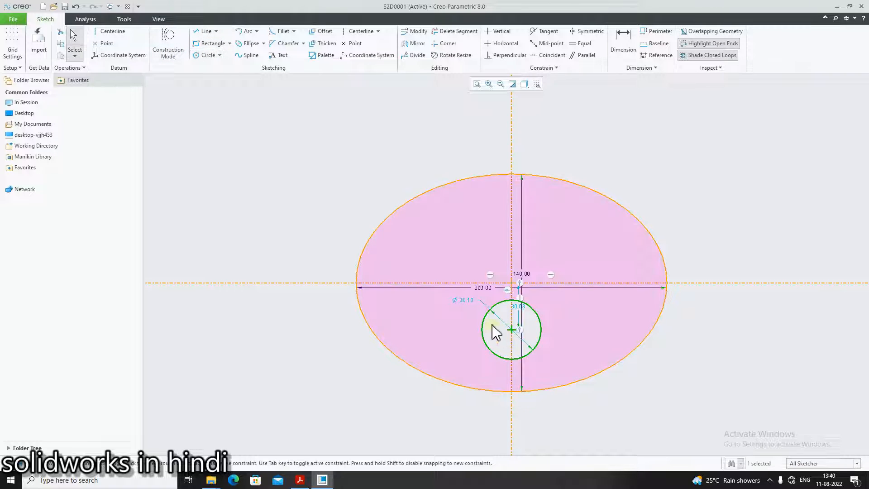
Set the circle's diameter to 70
click(300, 480)
click(303, 482)
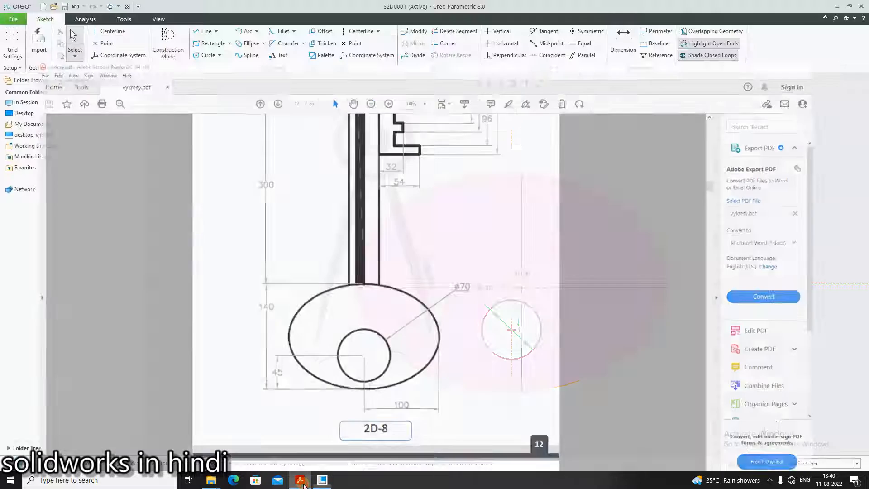
key(BackSpace)
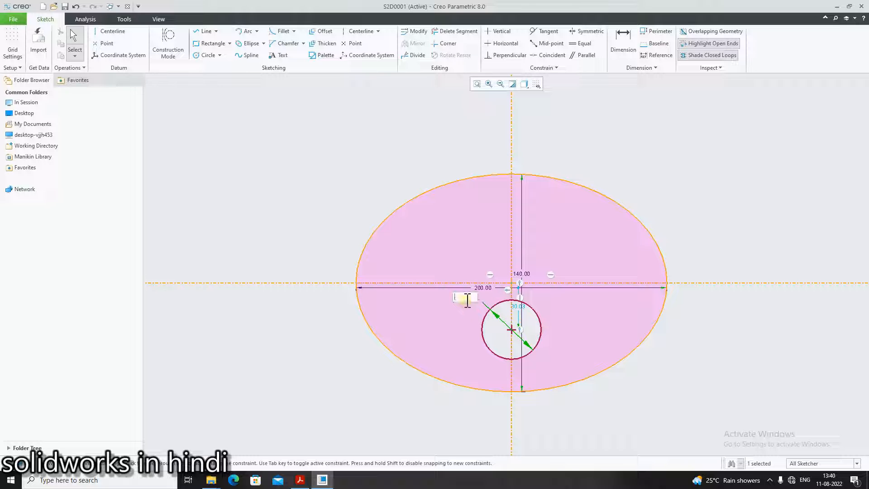
key(Return)
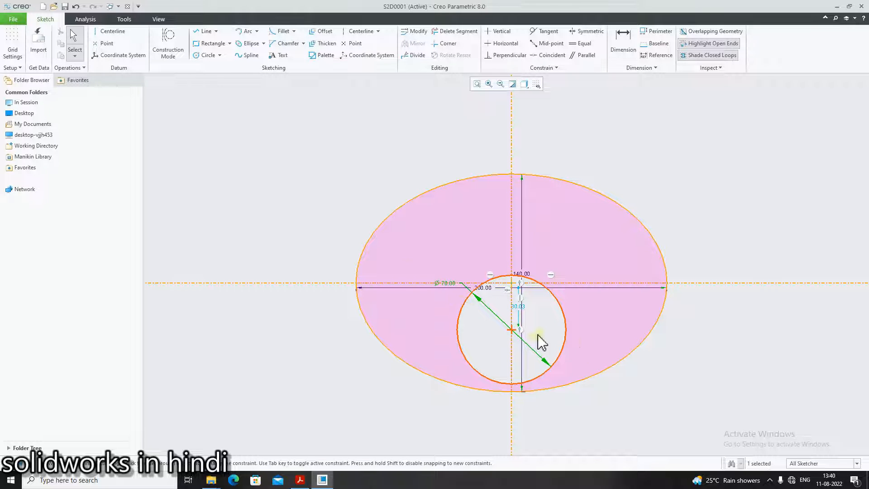
click(300, 480)
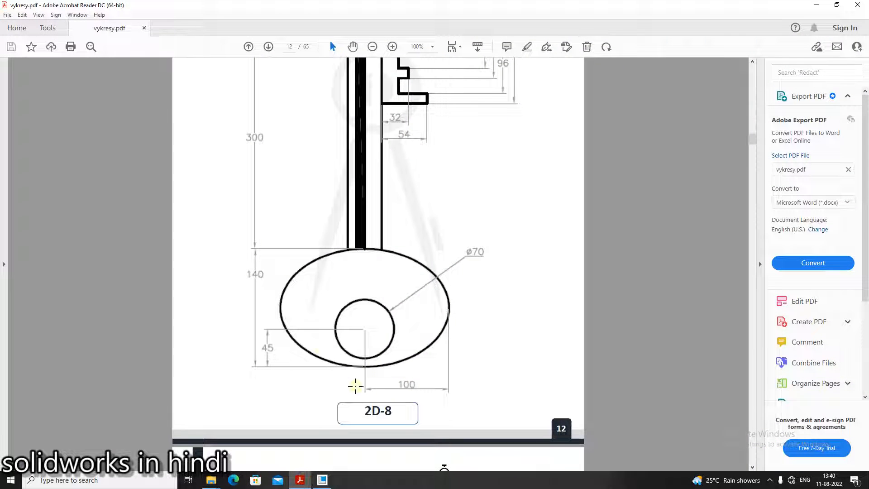
click(300, 479)
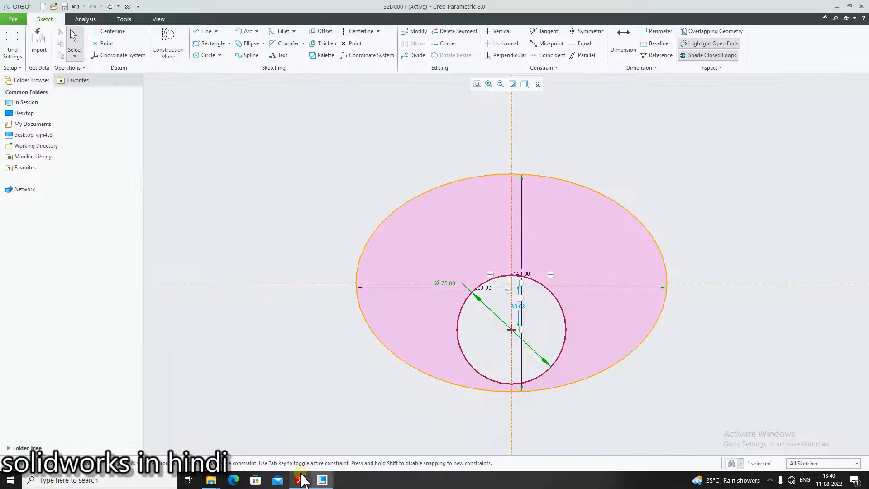
Move the ellipse's 140 dimension out to the side of the ellipse
drag(524, 281, 692, 287)
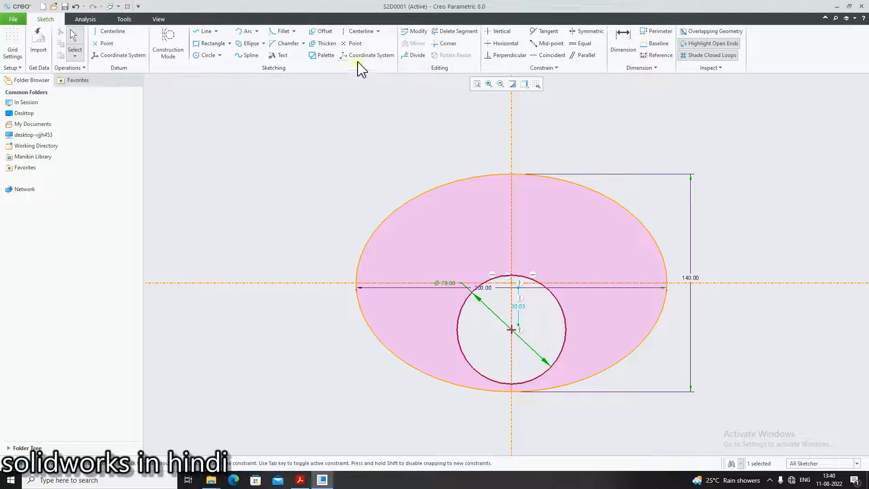
click(623, 45)
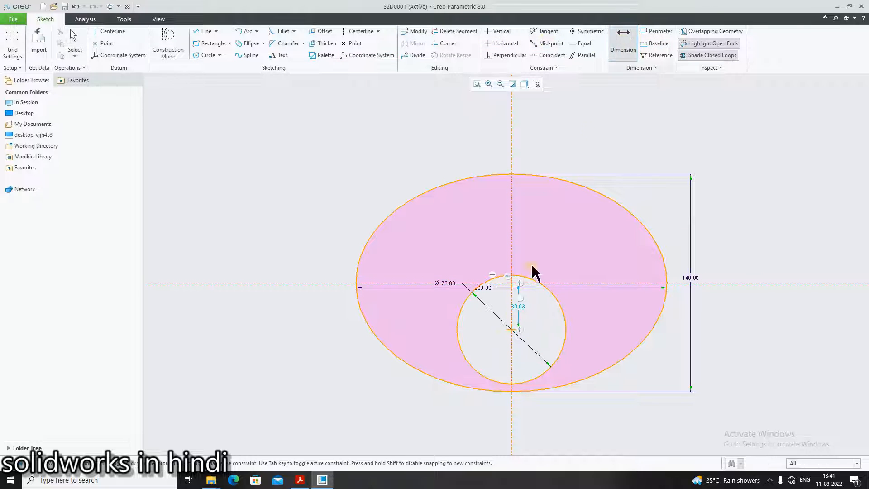
click(510, 392)
middle_click(586, 360)
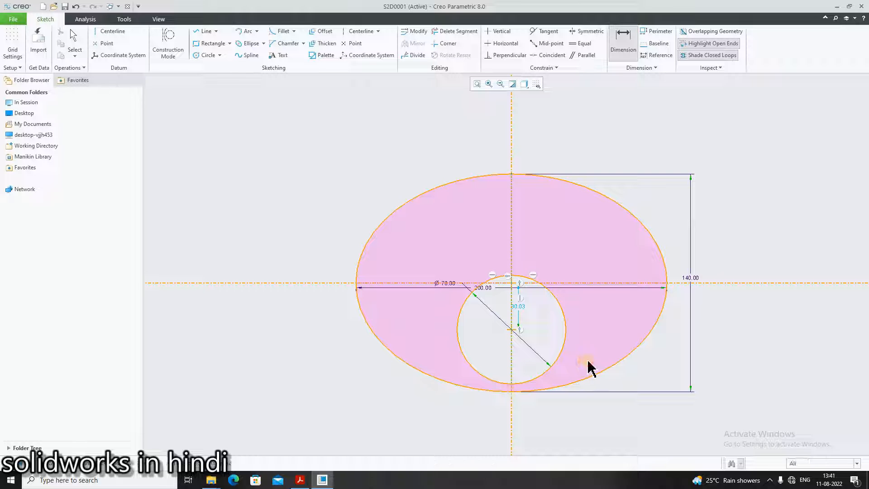
middle_click(590, 358)
Dimension the hole's center height above the ellipse's bottom point and set it to 45
click(624, 41)
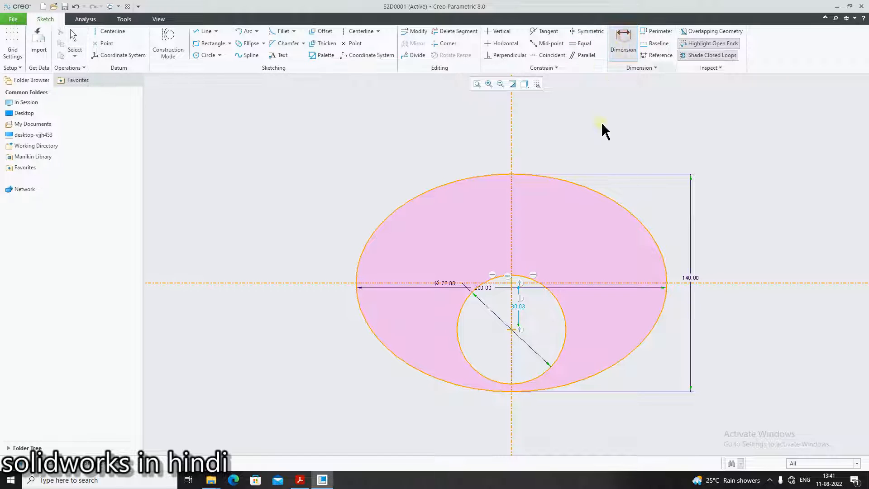
click(511, 330)
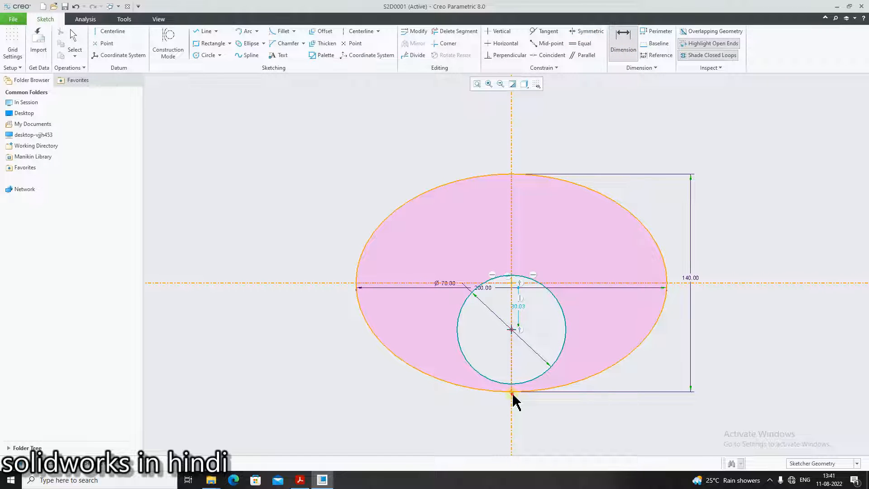
click(512, 393)
middle_click(582, 361)
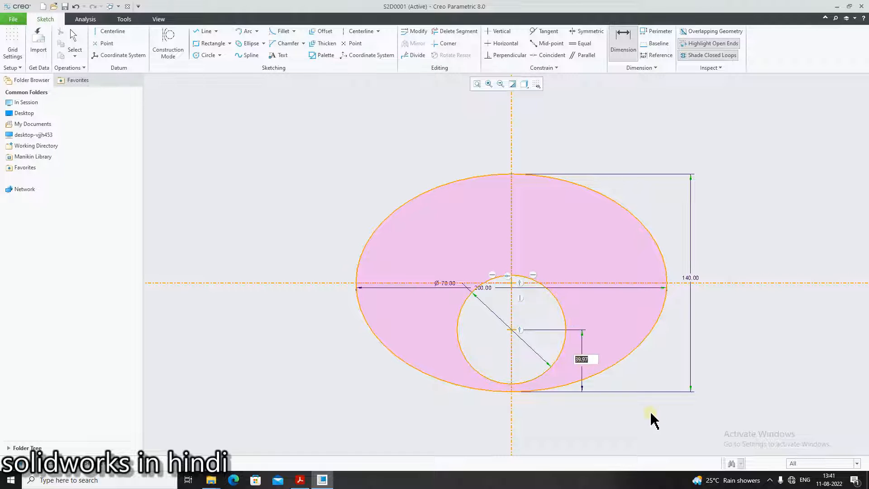
key(Return)
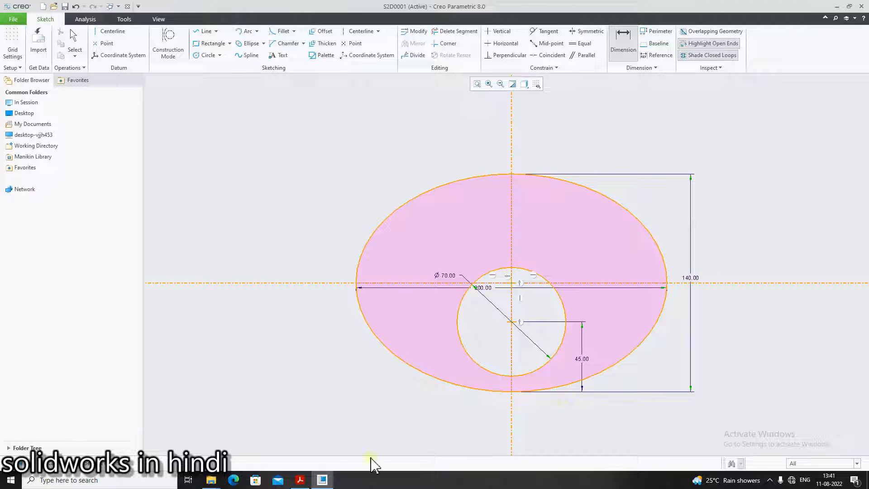
Consult the key's PDF reference drawing for the shank dimensions
click(299, 480)
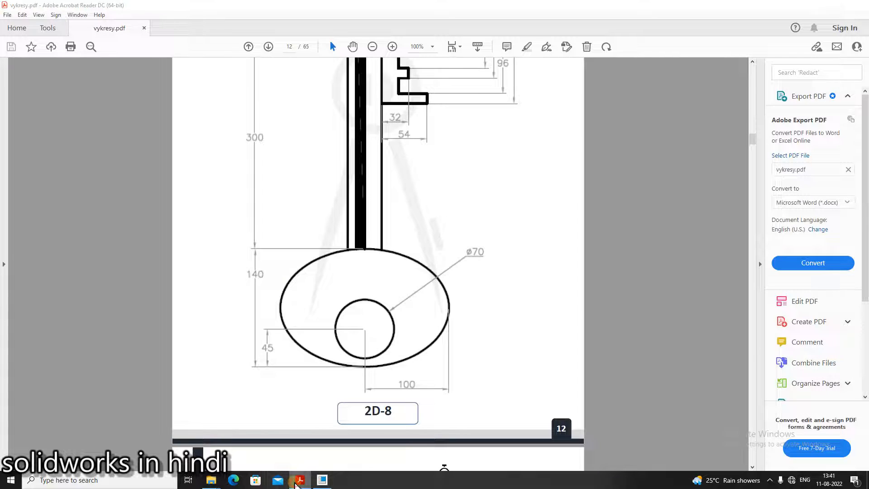
click(296, 483)
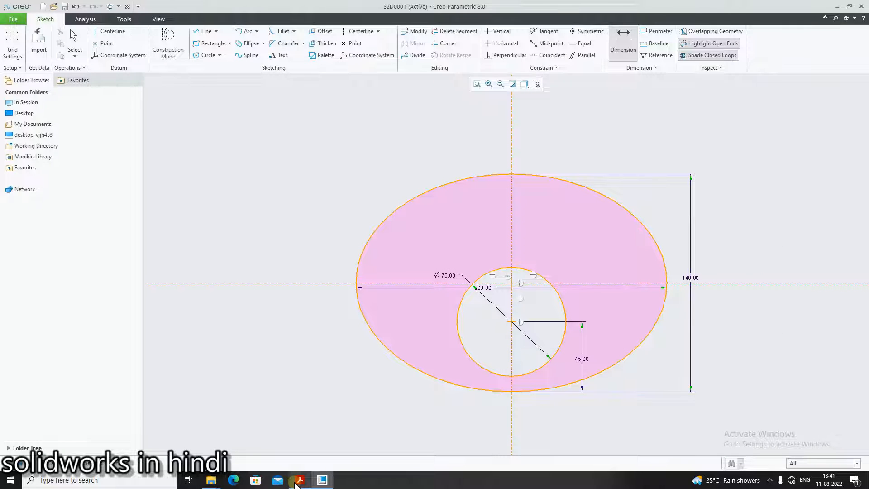
click(297, 483)
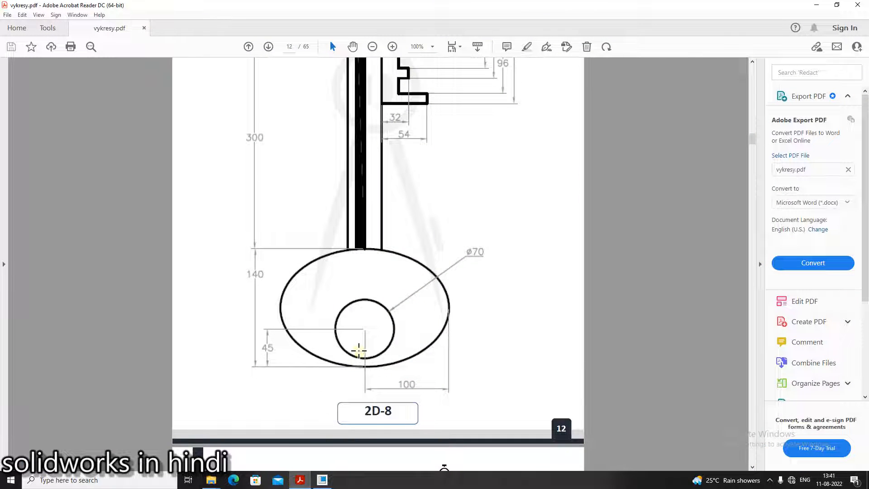
scroll(358, 350, up, 5)
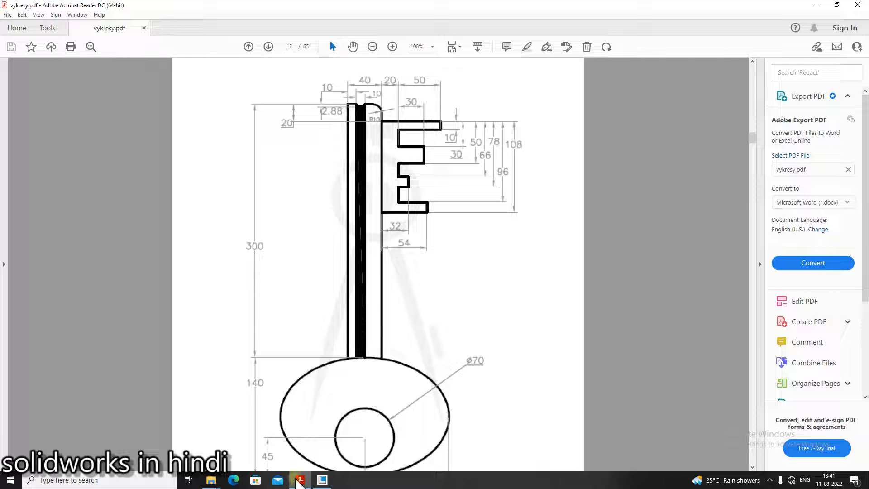
click(322, 480)
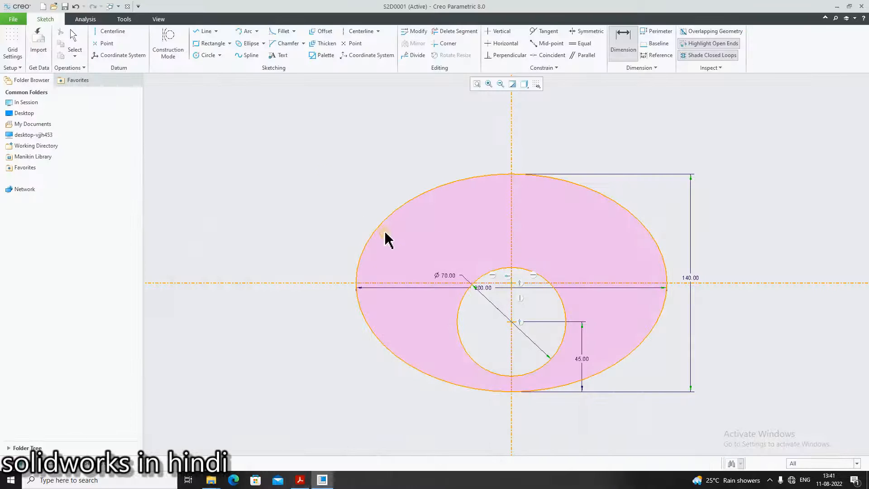
Sketch a vertical line about 133 long rising from the ellipse's top edge, left of the centerline
click(205, 31)
click(480, 180)
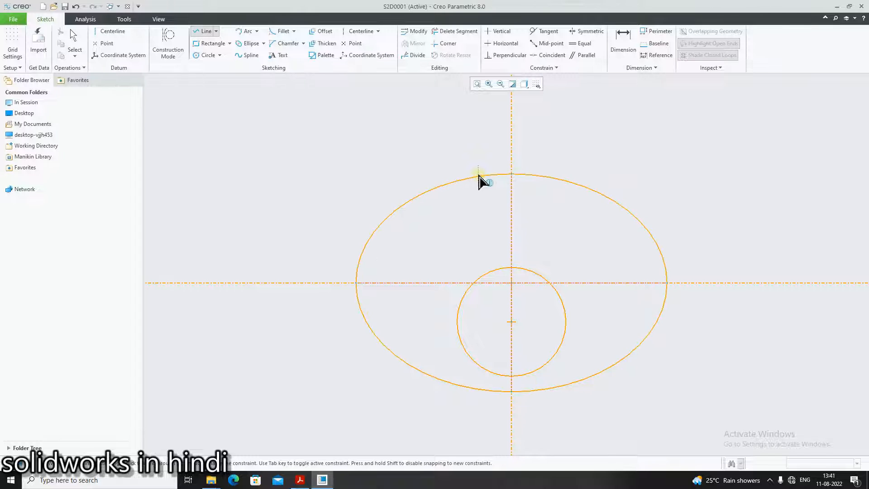
scroll(480, 135, down, 4)
scroll(488, 119, up, 2)
click(481, 104)
middle_click(580, 168)
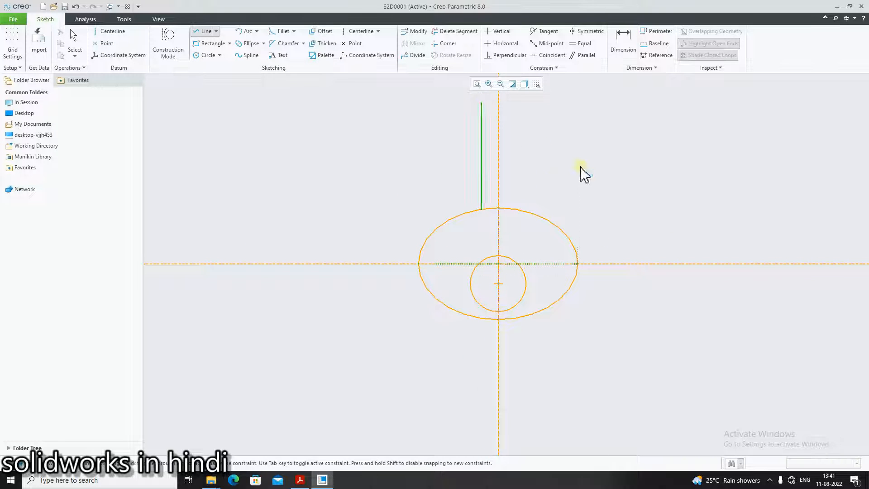
middle_click(580, 167)
Set the line's horizontal offset from the vertical centerline to 20
double_click(484, 206)
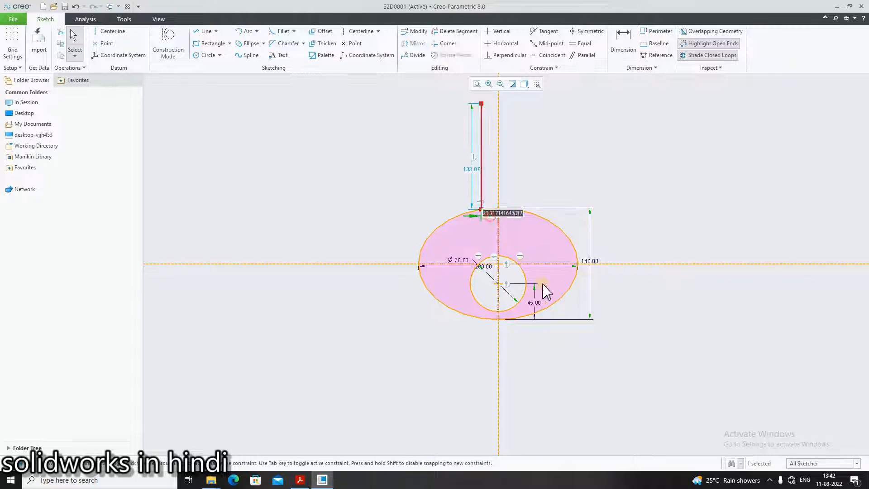
text(20)
key(Return)
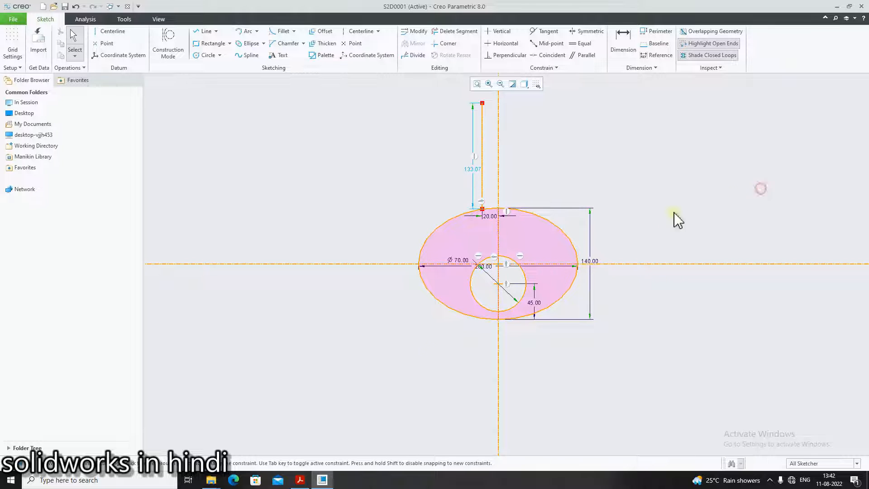
Check the PDF reference drawing again for the shank's length
key(alt+Tab)
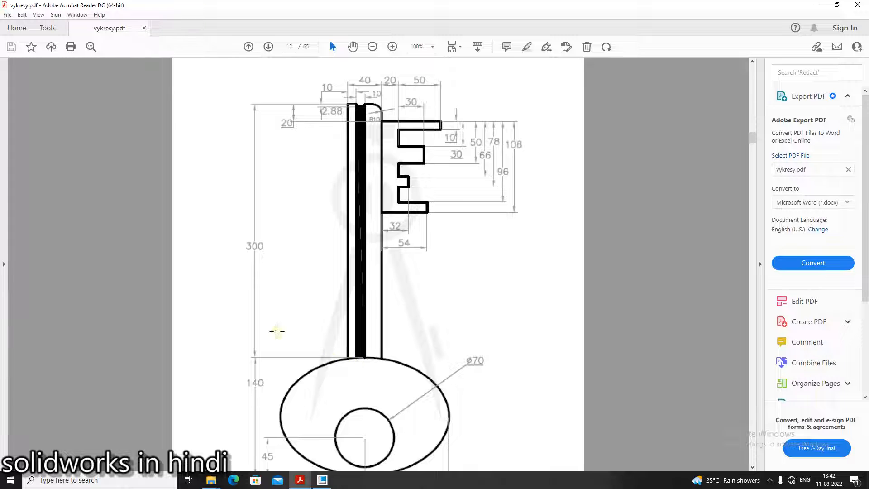
click(300, 480)
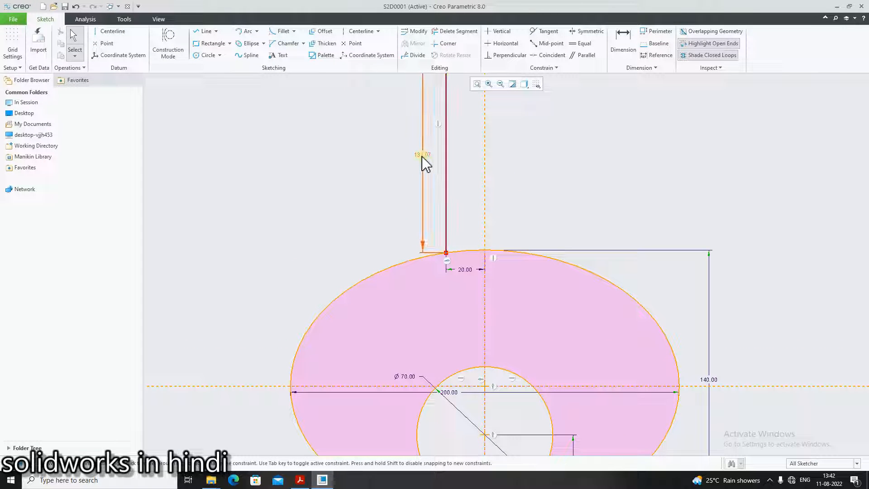
click(299, 481)
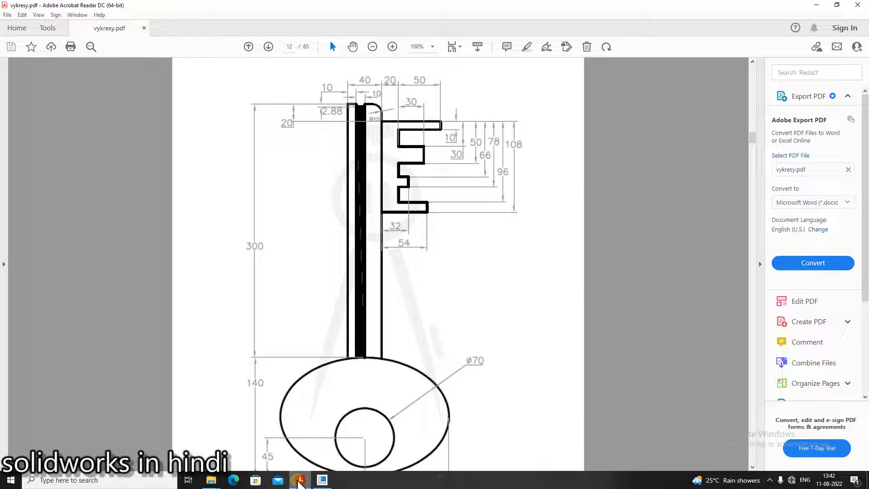
click(298, 480)
Dimension the vertical line's height from its top end to the ellipse's top point and set it to 300
scroll(519, 289, up, 3)
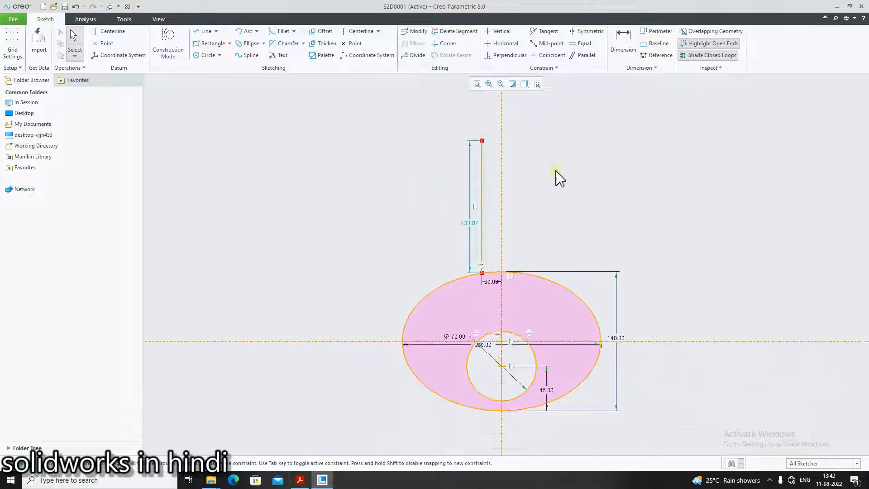
scroll(562, 145, down, 2)
click(417, 277)
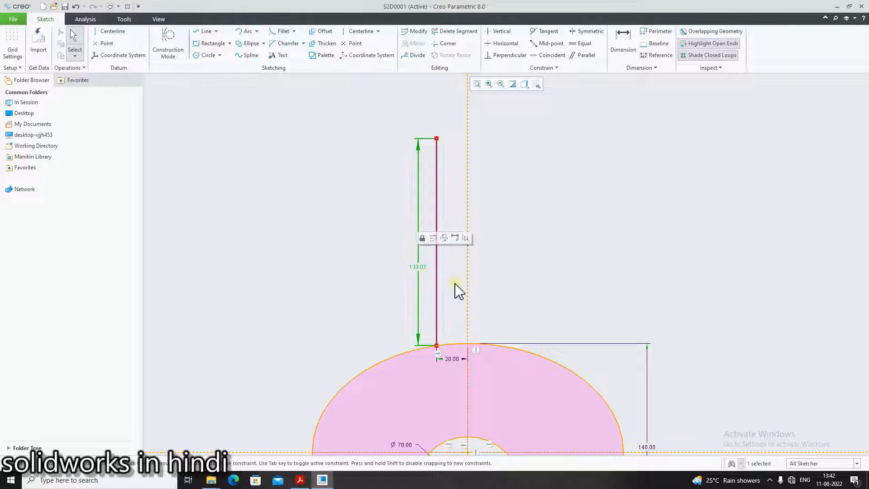
click(618, 42)
click(437, 138)
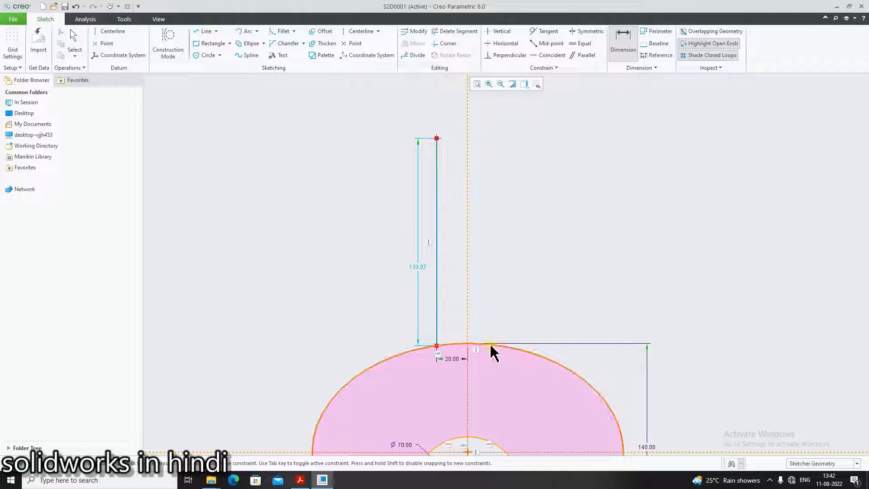
click(467, 344)
scroll(382, 277, down, 1)
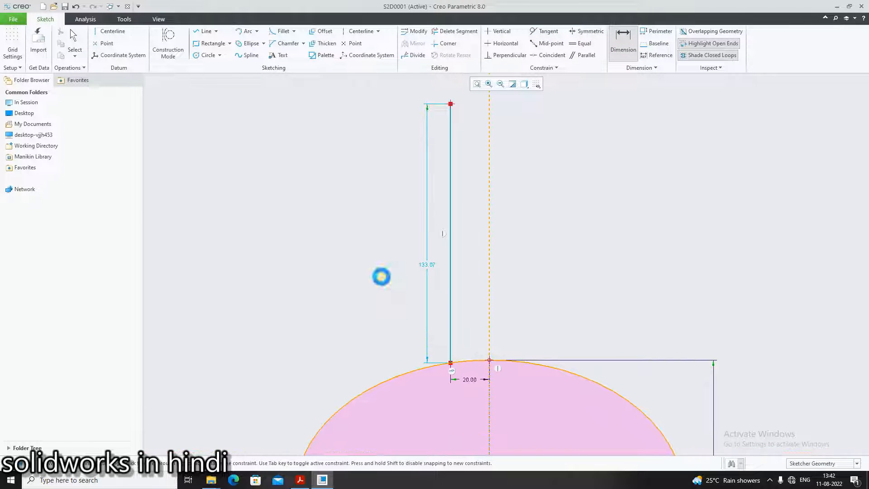
middle_click(381, 277)
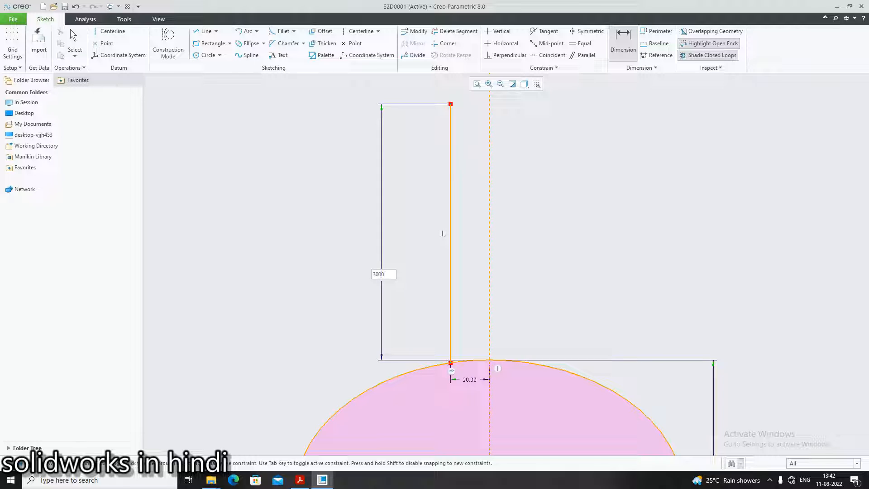
key(Return)
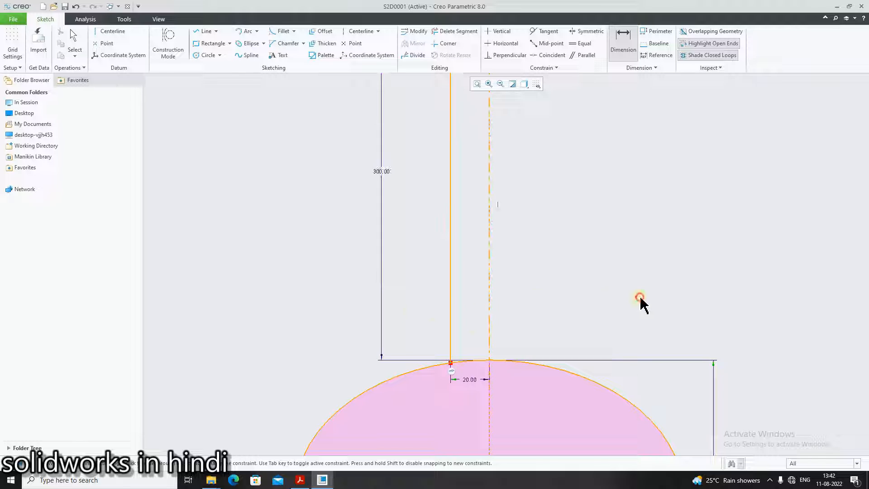
Compare the sketch against the PDF drawing's shank and bit dimensions
scroll(511, 367, down, 3)
scroll(656, 369, up, 5)
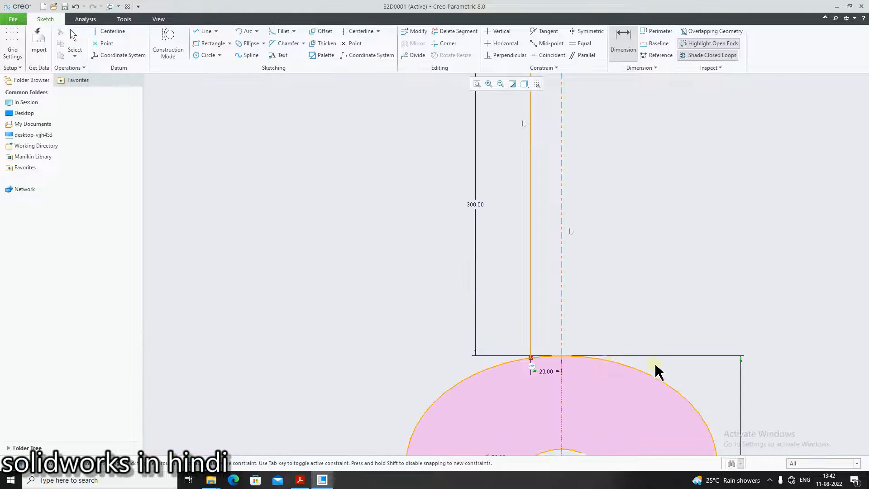
scroll(744, 383, down, 1)
scroll(739, 389, up, 2)
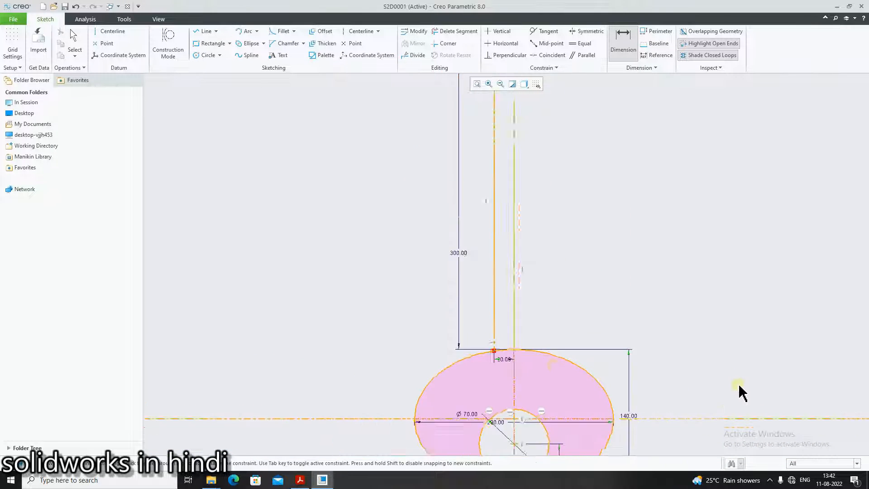
click(300, 480)
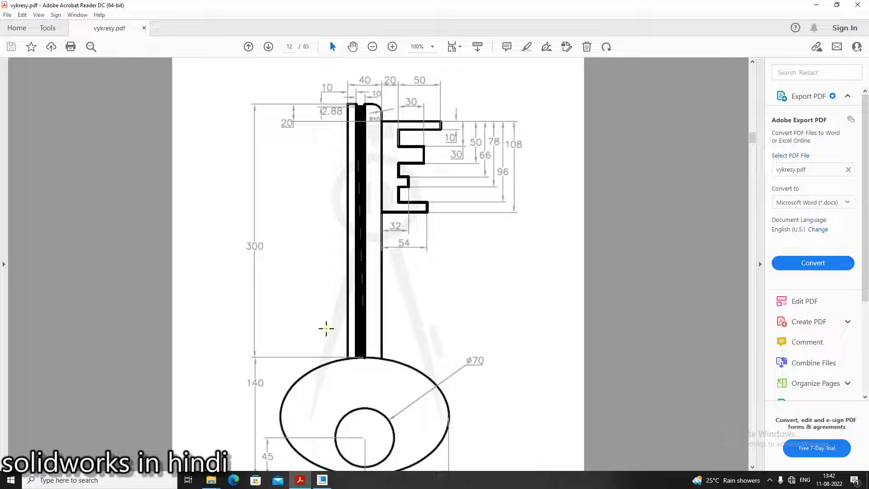
click(322, 479)
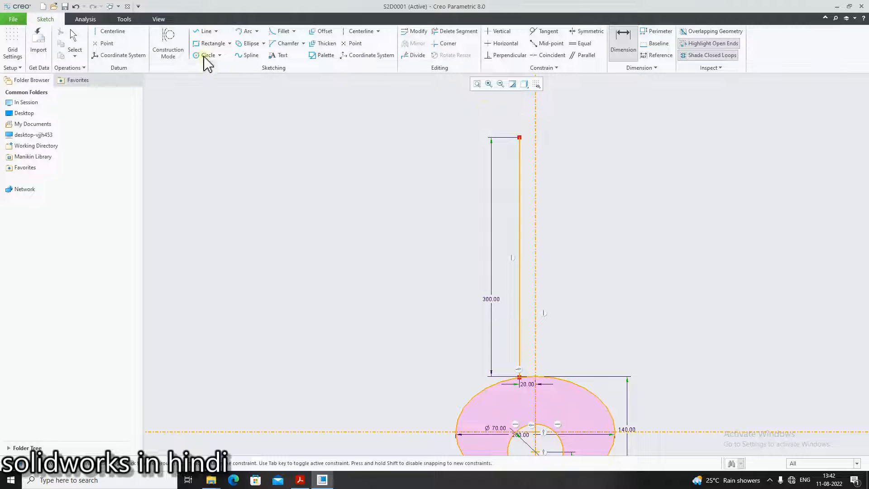
Sketch a short horizontal segment from the shank line's top end and a short vertical segment down from it
click(207, 31)
scroll(581, 175, up, 3)
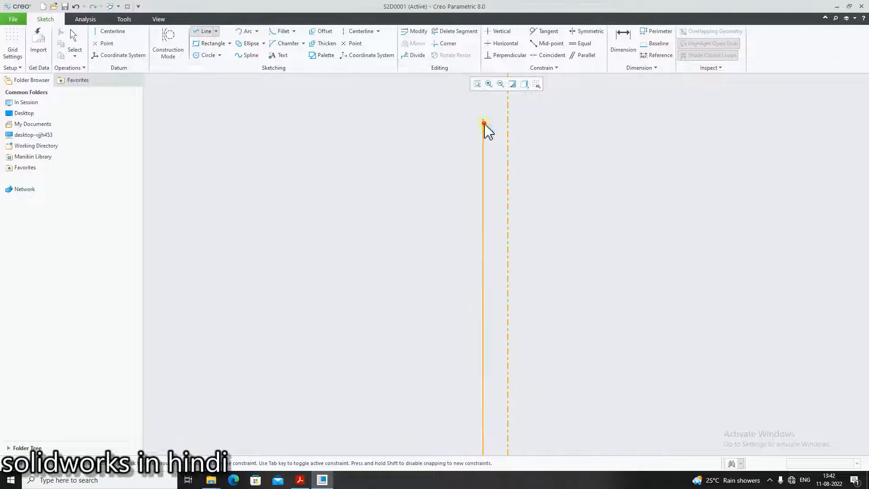
click(497, 120)
middle_click(507, 128)
scroll(504, 128, up, 4)
scroll(501, 130, down, 3)
scroll(493, 121, down, 2)
middle_drag(512, 96, 506, 109)
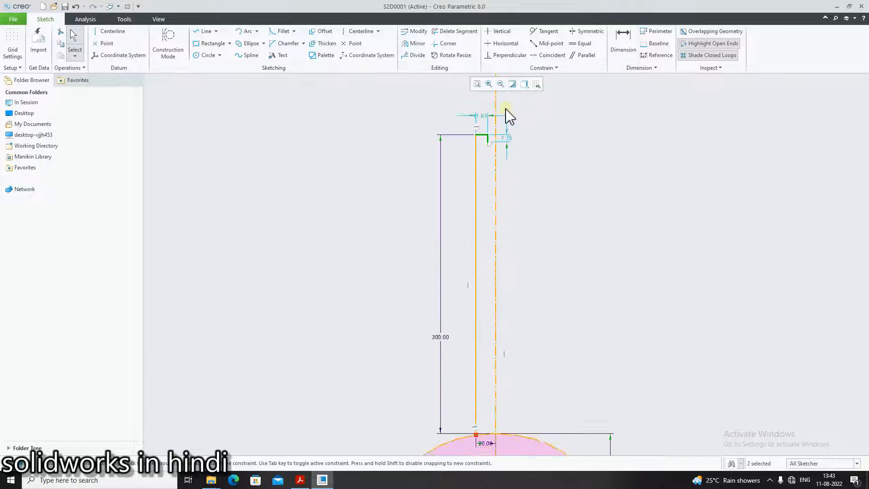
Set the short horizontal segment's length to 10
scroll(506, 118, up, 3)
double_click(461, 114)
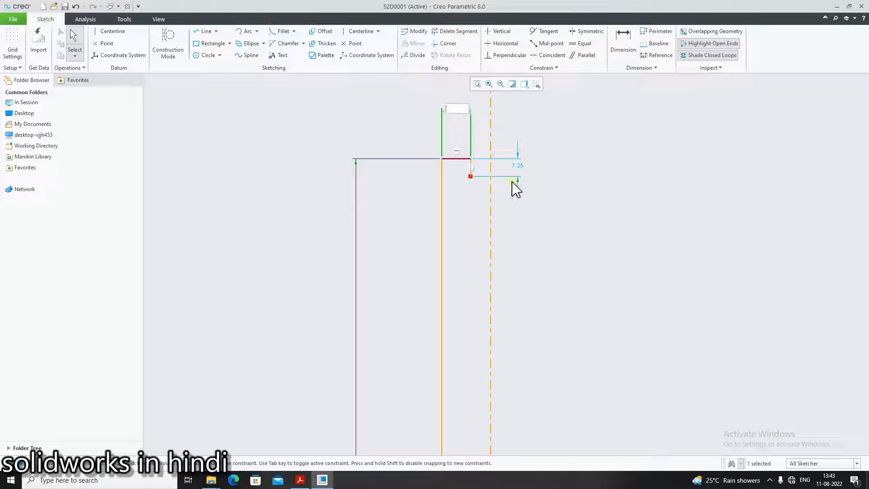
text(10)
key(Return)
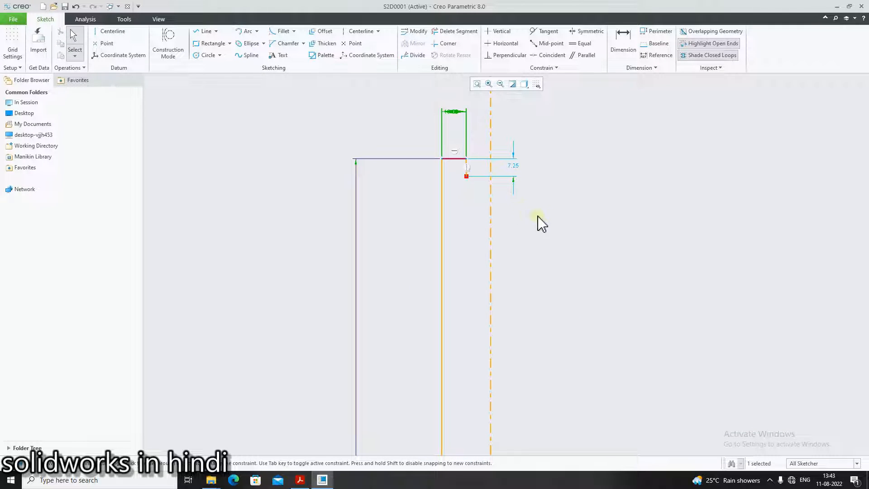
Set the short vertical segment's height to 2.88
double_click(515, 164)
key(BackSpace)
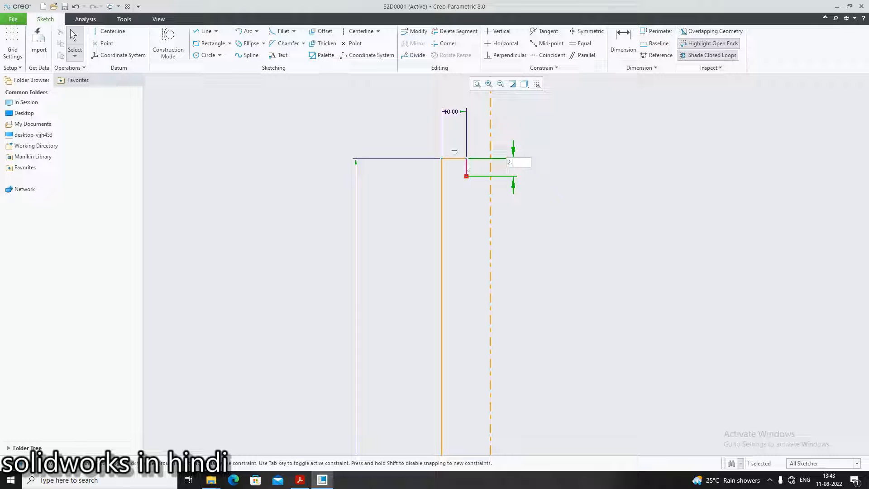
text(2.88)
key(Return)
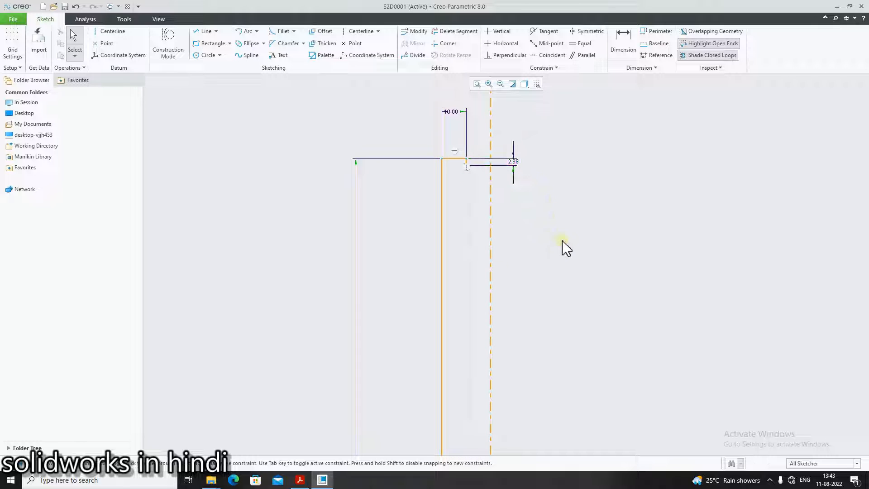
Check the PDF drawing, then sketch lines from the short vertical segment's bottom to the centerline, up to the top edge level, and rightwards
click(300, 480)
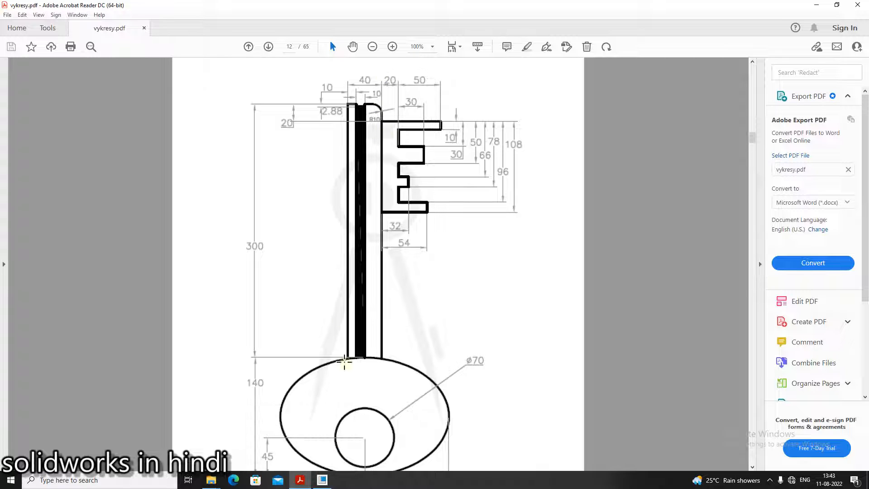
click(303, 477)
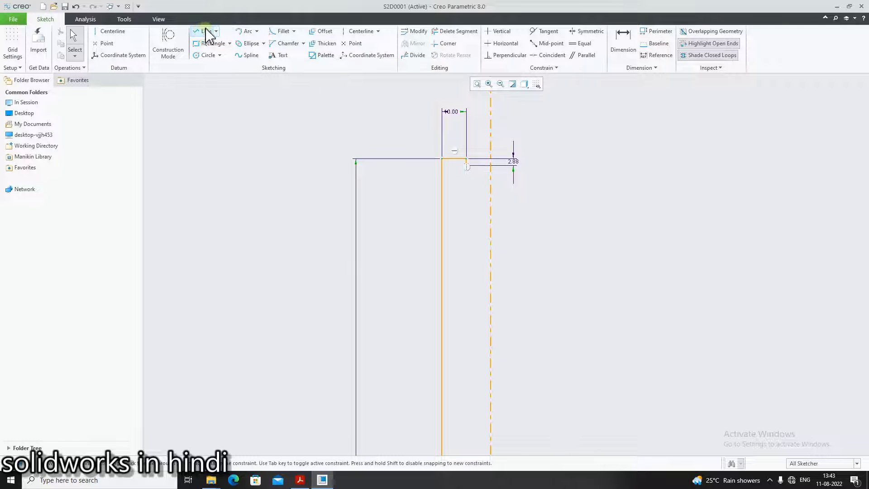
click(201, 31)
click(472, 166)
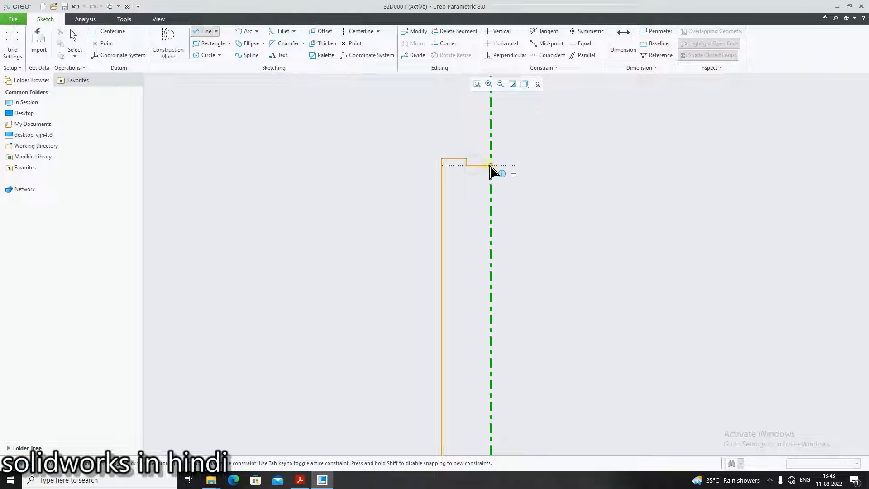
click(491, 166)
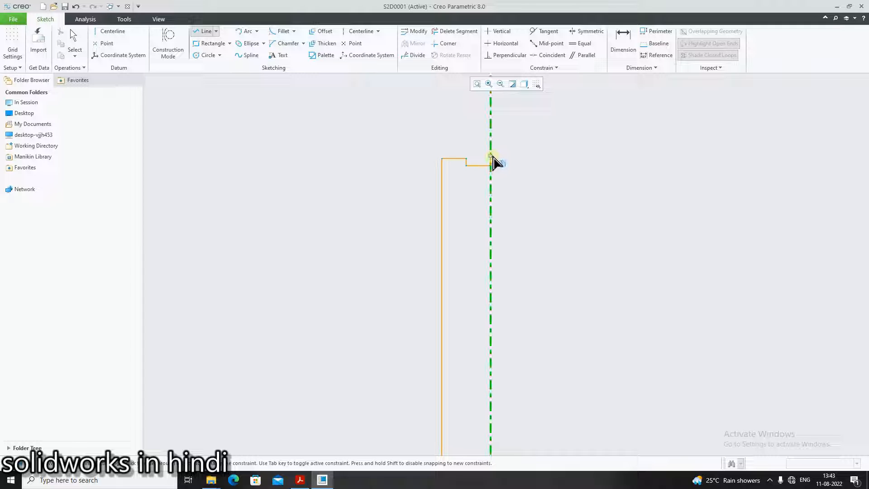
click(490, 159)
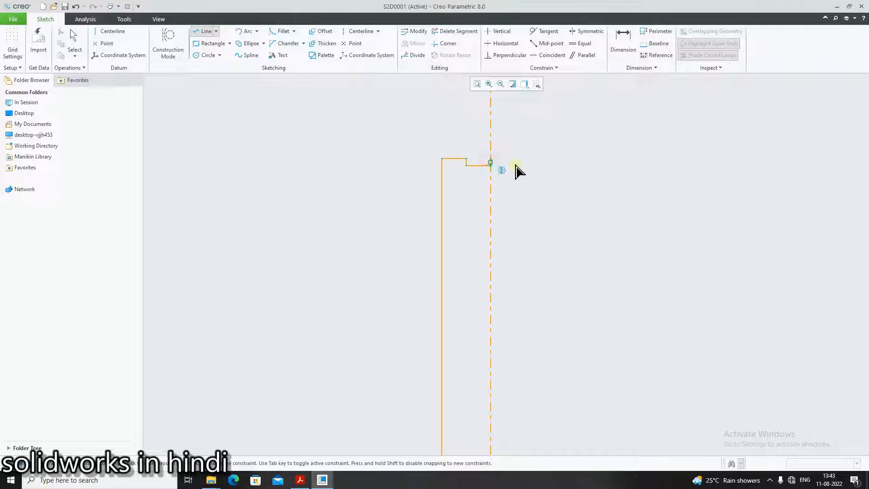
click(299, 480)
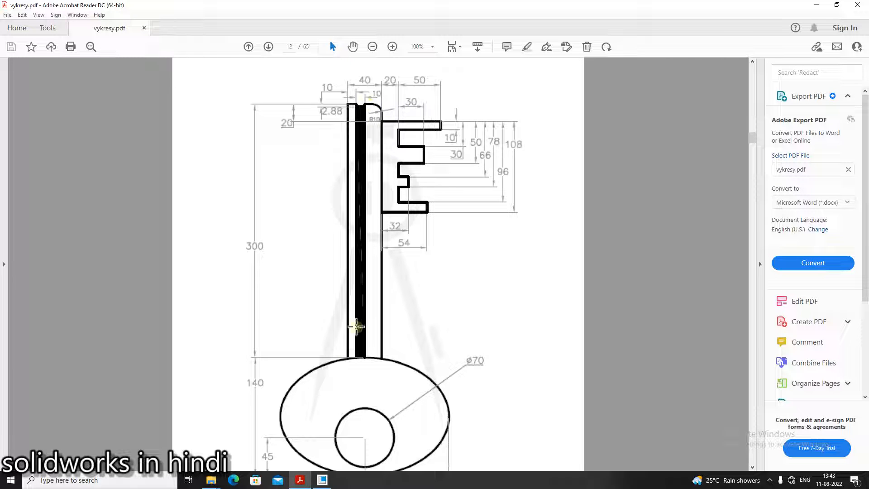
click(321, 480)
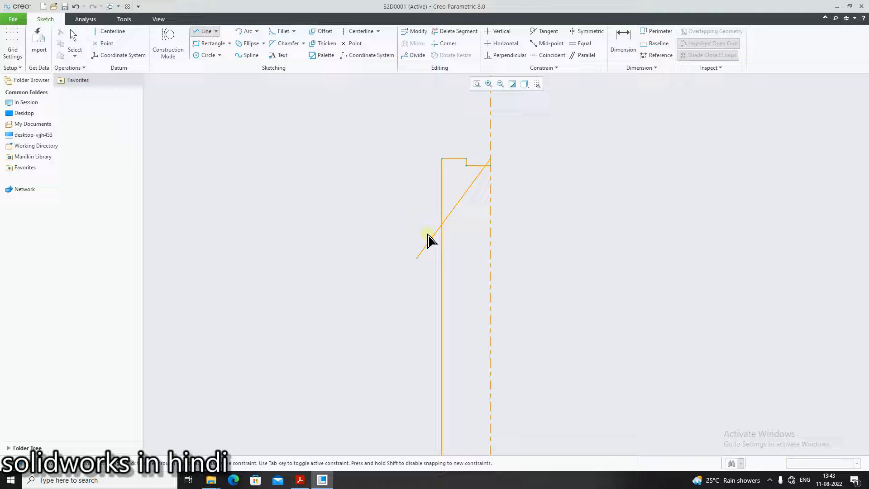
click(536, 160)
middle_click(537, 171)
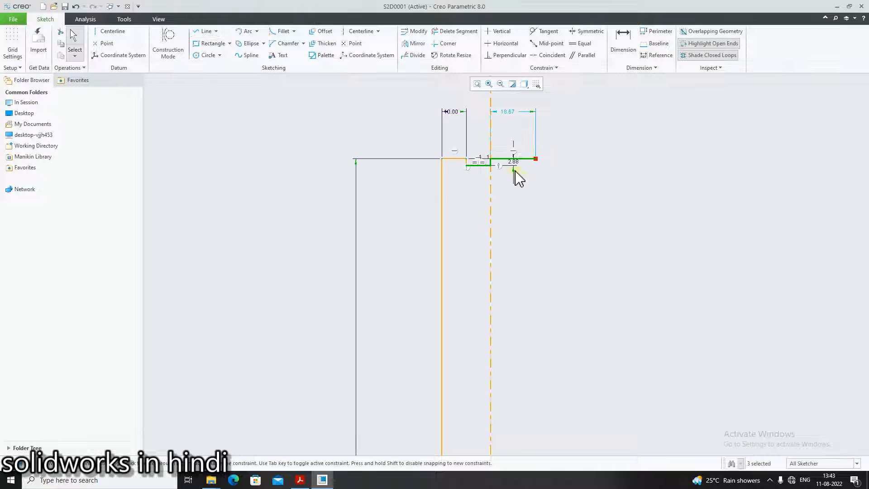
Set the horizontal top segment right of the centerline to a length of 20
double_click(509, 113)
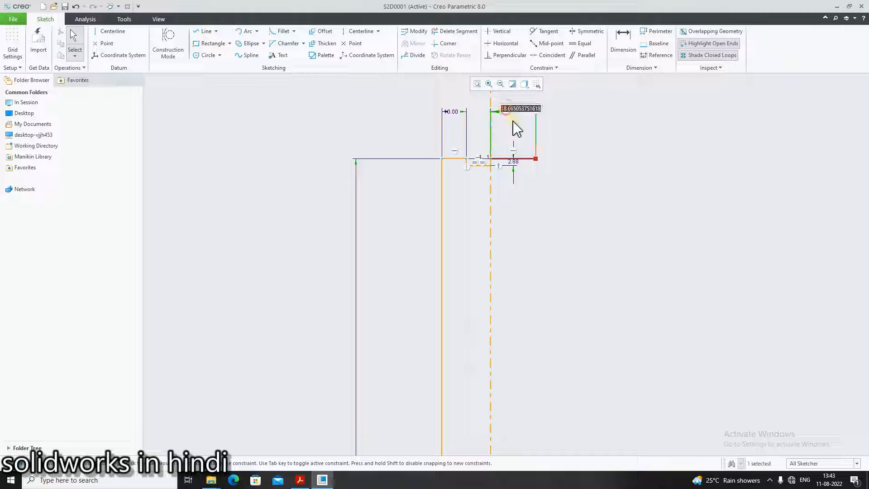
key(BackSpace)
text(20)
key(Return)
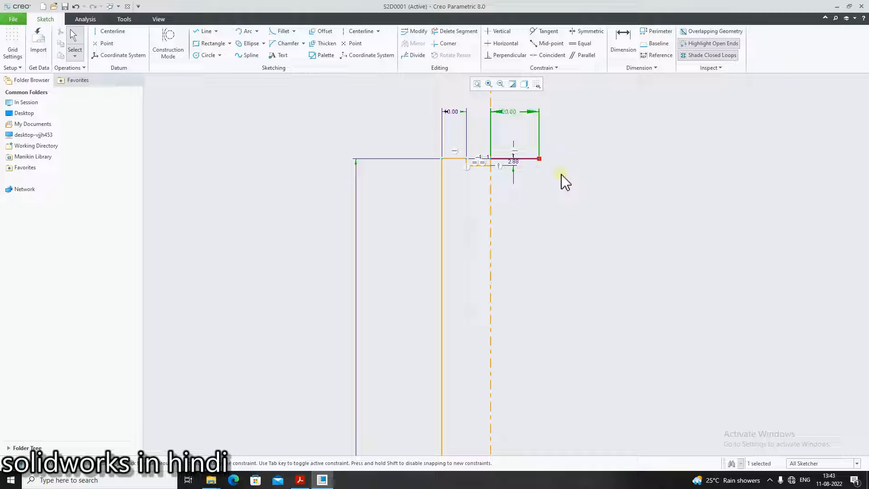
click(553, 219)
Consult the PDF and sketch a vertical segment down from the right end of the 20-long top segment
click(298, 480)
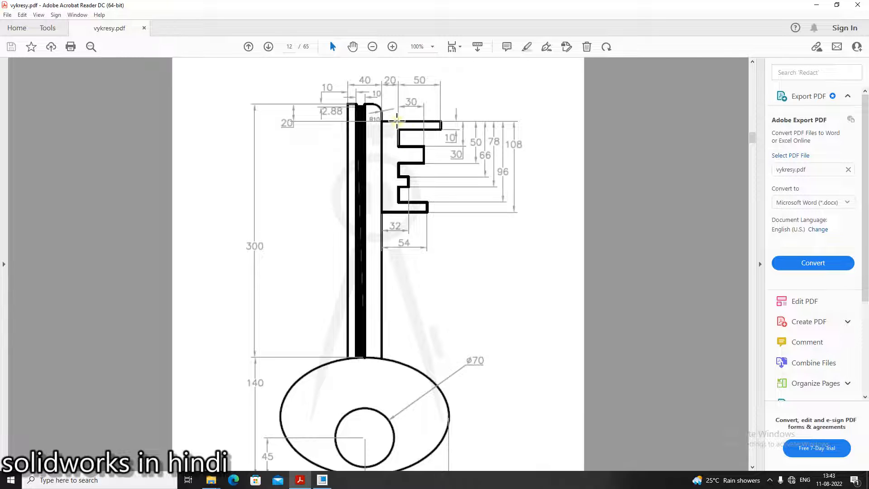
click(294, 480)
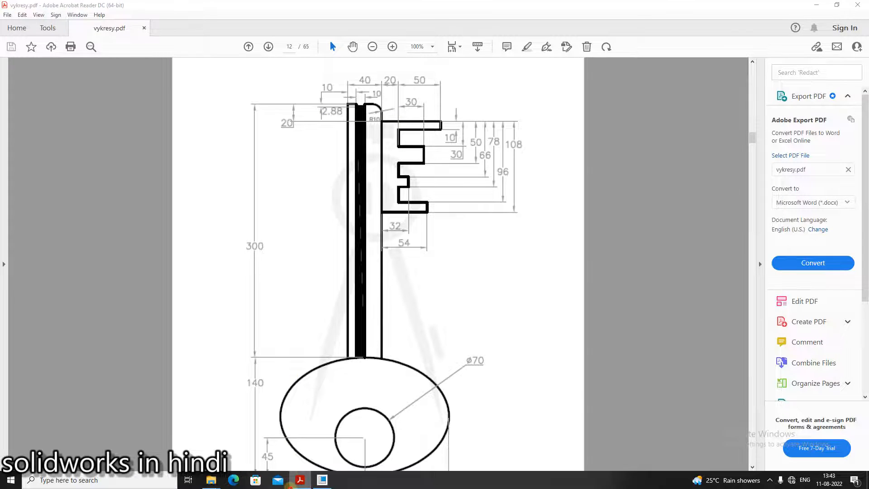
click(206, 27)
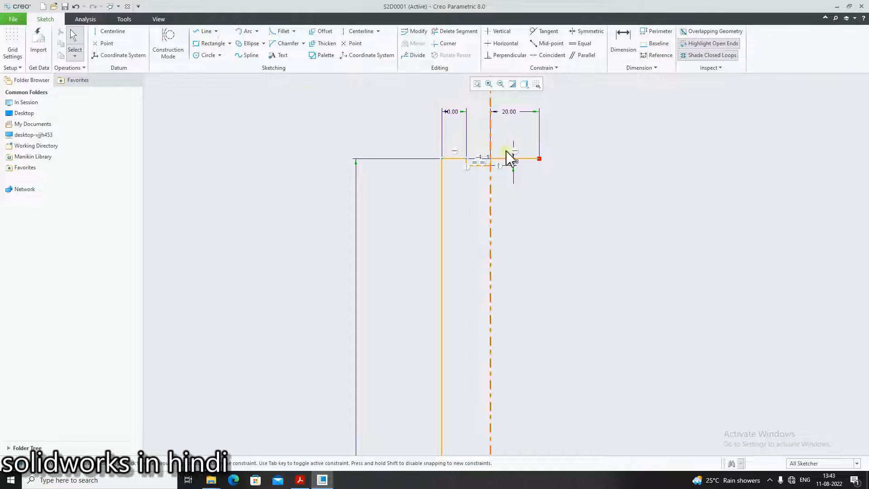
click(207, 30)
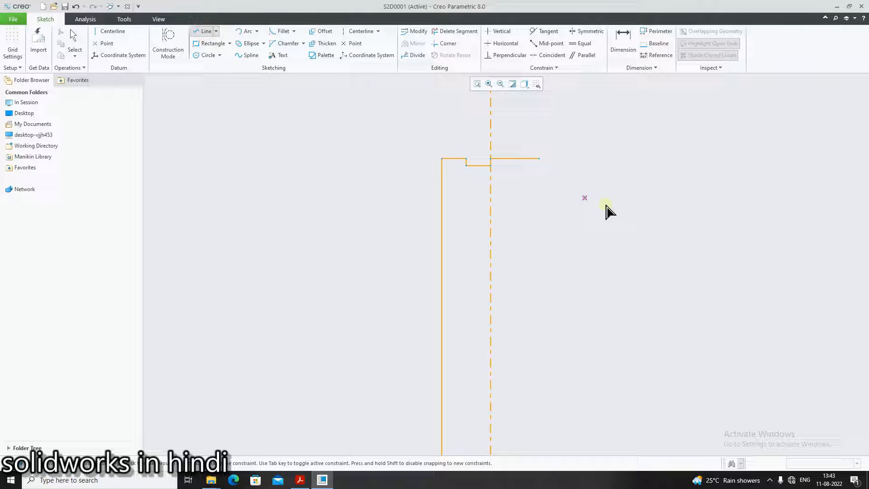
click(539, 159)
click(538, 193)
middle_click(547, 195)
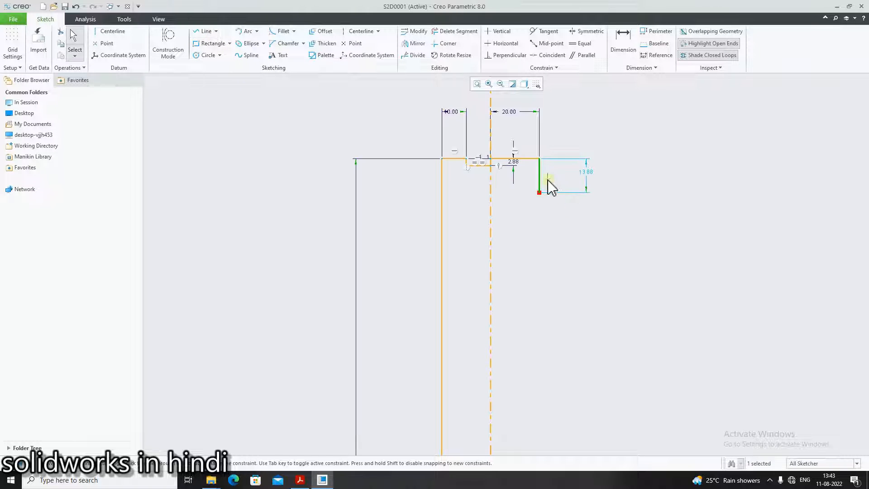
Set the new vertical segment's height to 20
double_click(587, 177)
key(BackSpace)
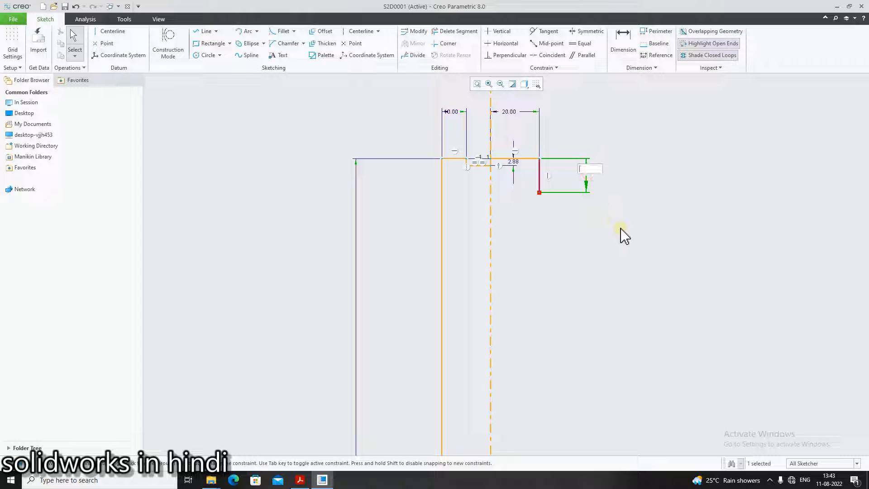
text(20)
key(Return)
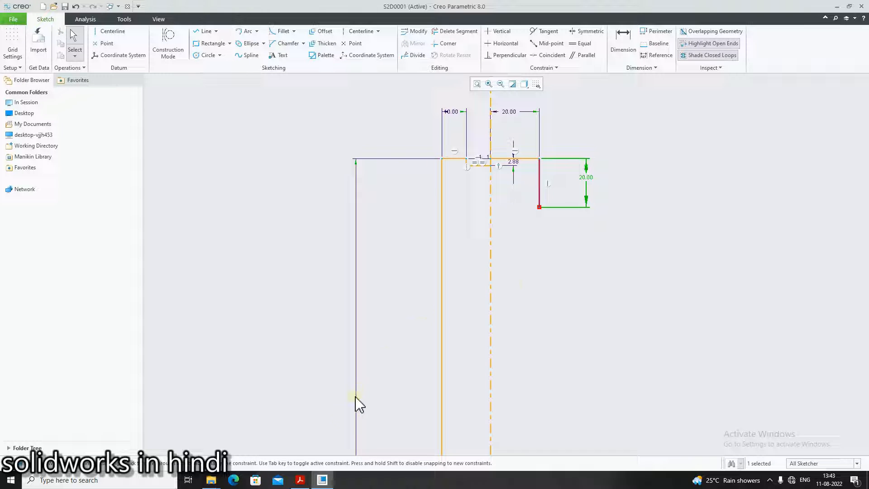
Draw the shank's right edge as a vertical line from that segment's bottom down to the top of the bow ellipse
click(301, 480)
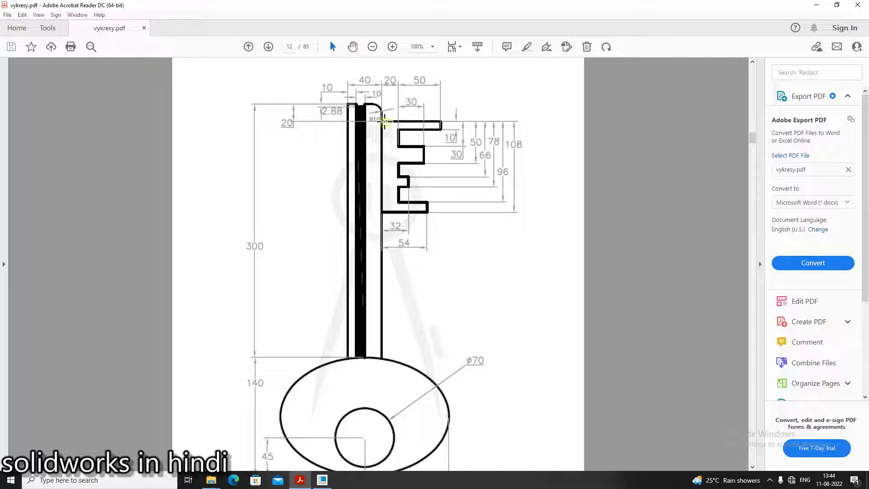
click(322, 480)
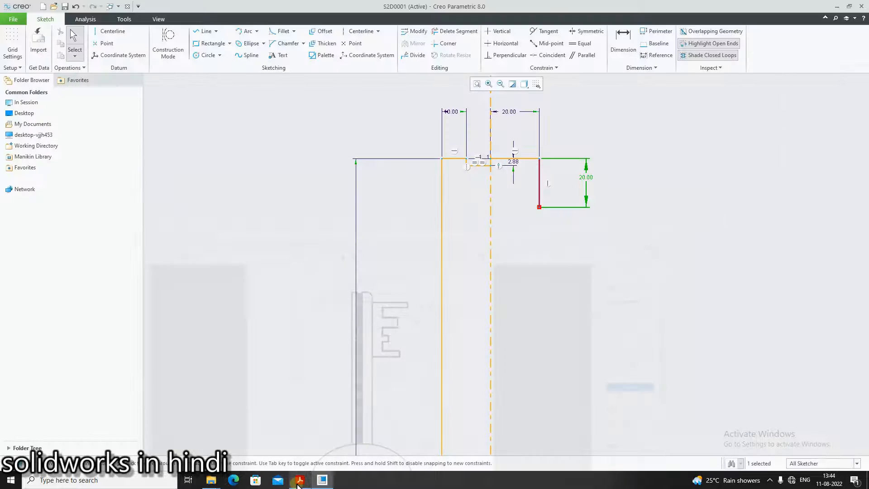
click(206, 32)
click(539, 207)
scroll(549, 344, down, 4)
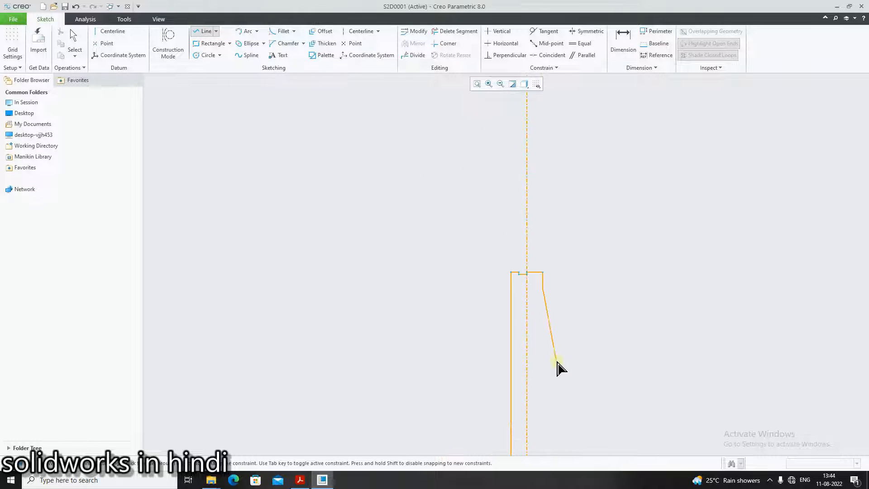
scroll(557, 362, up, 3)
scroll(575, 345, down, 3)
click(300, 479)
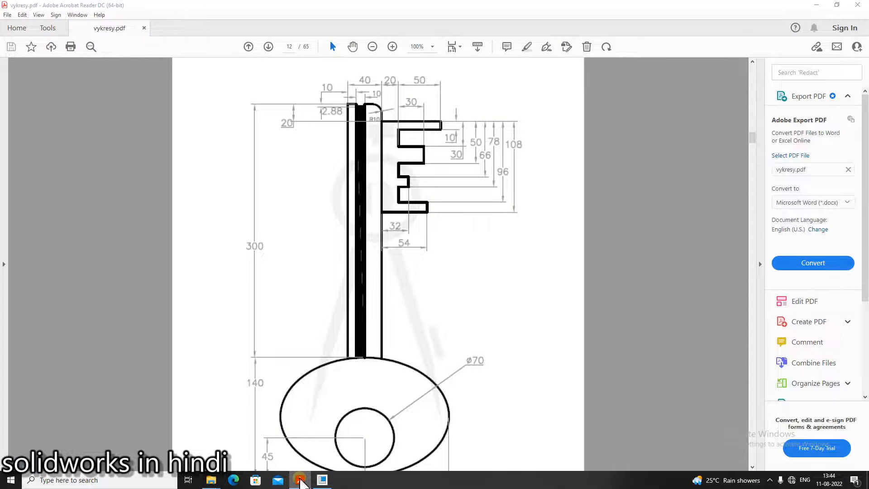
click(300, 480)
scroll(571, 439, down, 3)
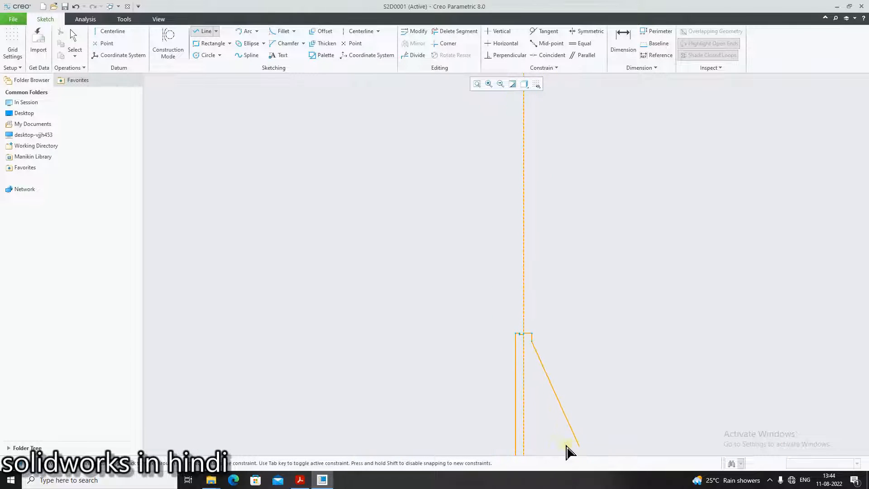
scroll(517, 451, up, 2)
scroll(517, 450, down, 2)
scroll(525, 439, up, 4)
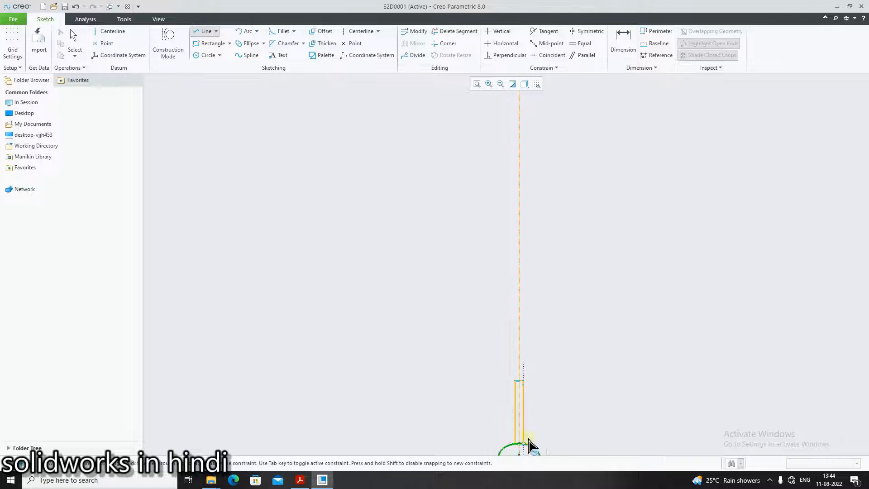
middle_drag(527, 440, 532, 339)
scroll(526, 360, down, 4)
click(538, 349)
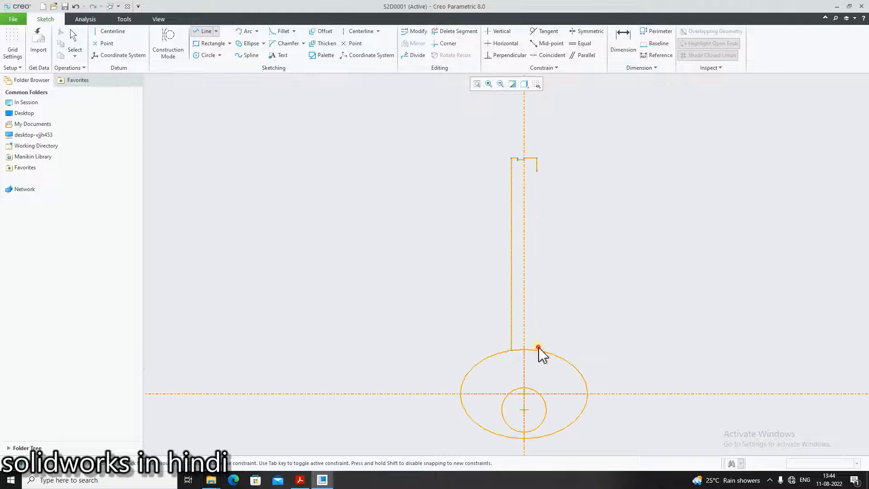
middle_click(602, 206)
scroll(597, 202, down, 3)
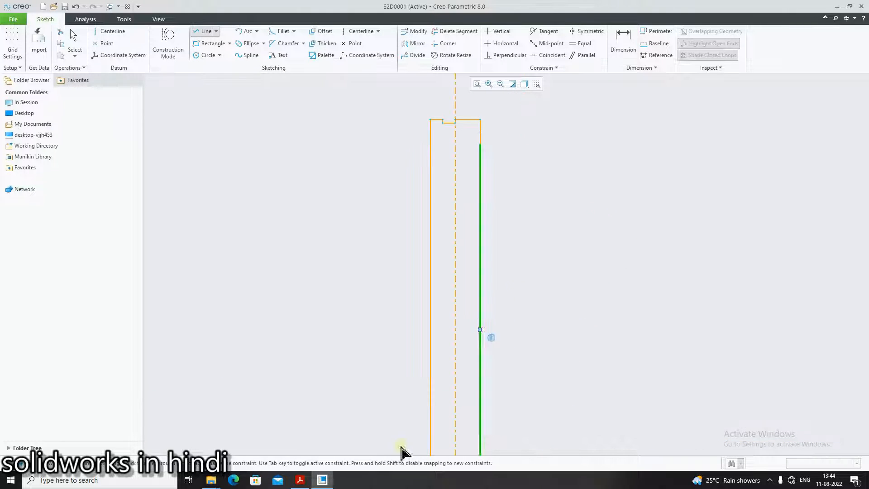
Referring to the PDF, start the bit outline with a horizontal line right from the shank's right edge and a short vertical drop
click(301, 479)
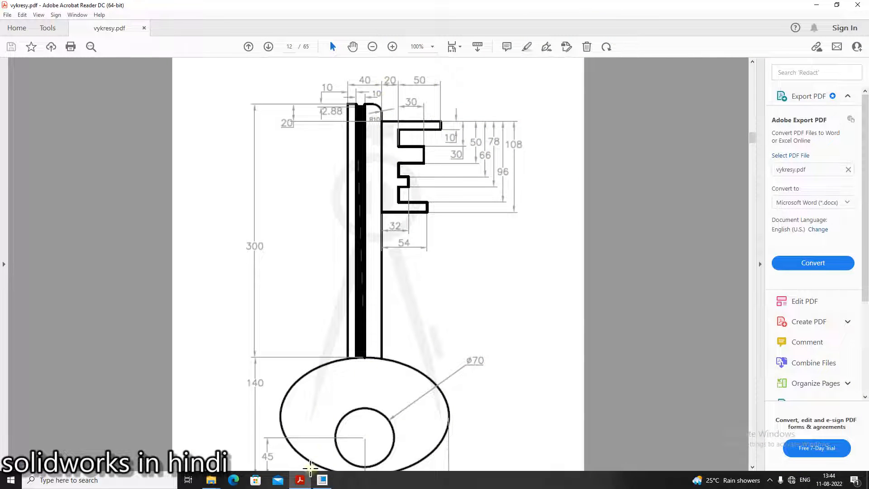
click(322, 479)
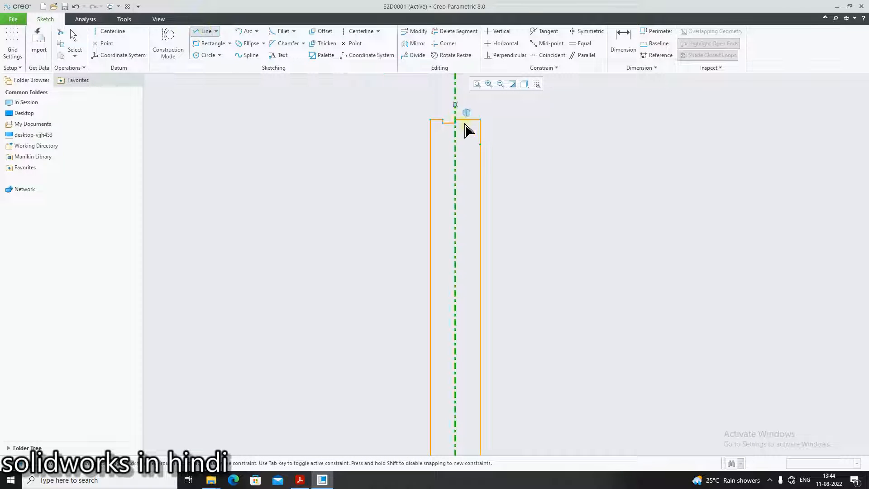
click(480, 144)
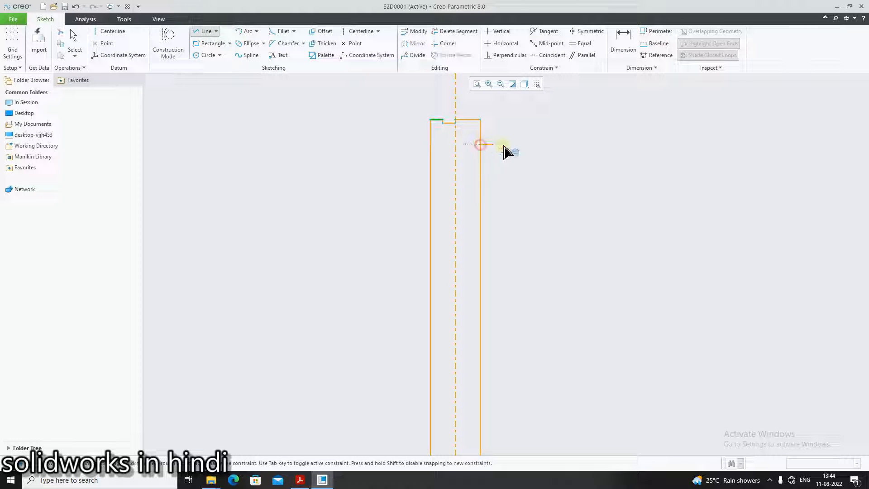
click(574, 144)
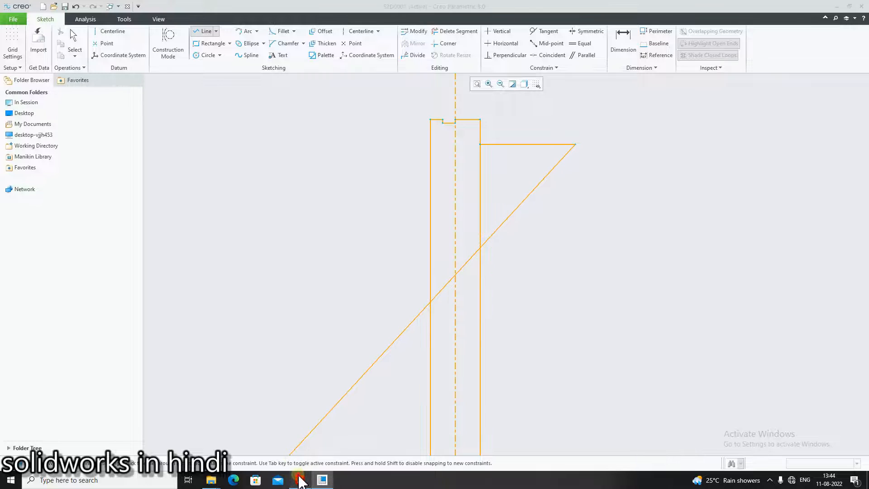
click(299, 480)
click(321, 479)
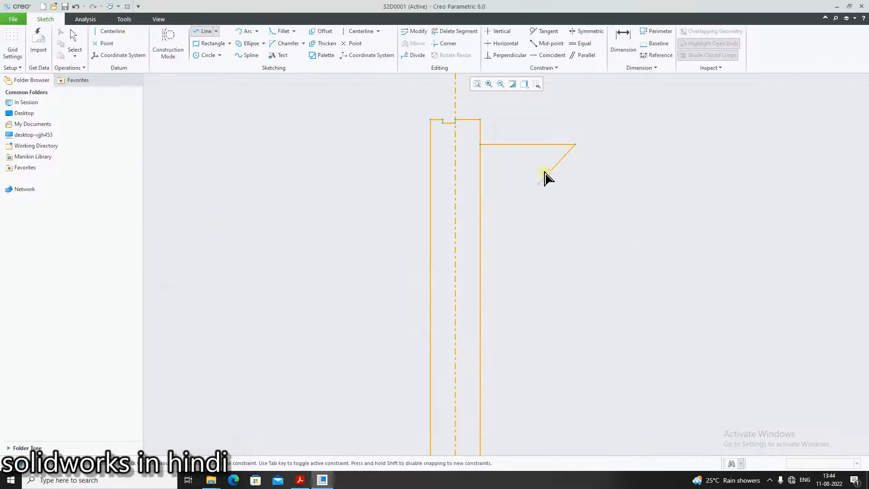
click(574, 165)
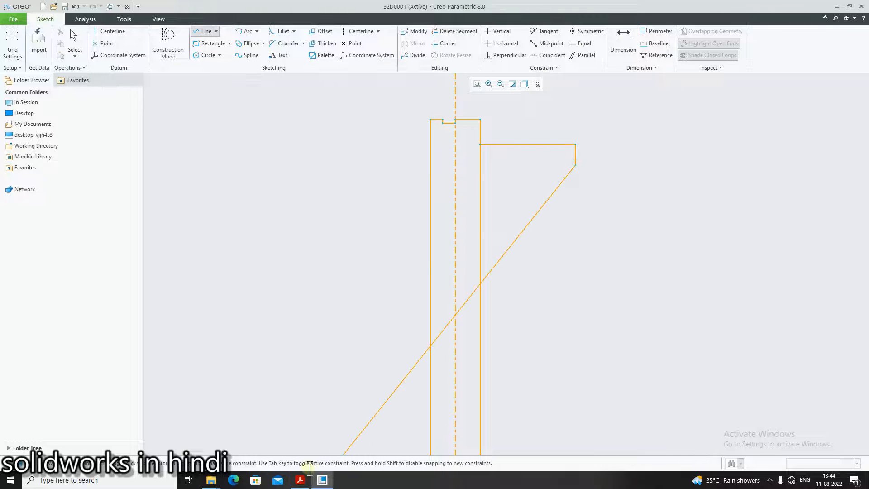
Consulting the PDF, continue the bit outline with lines left, down and right forming the first notch
click(299, 480)
click(321, 478)
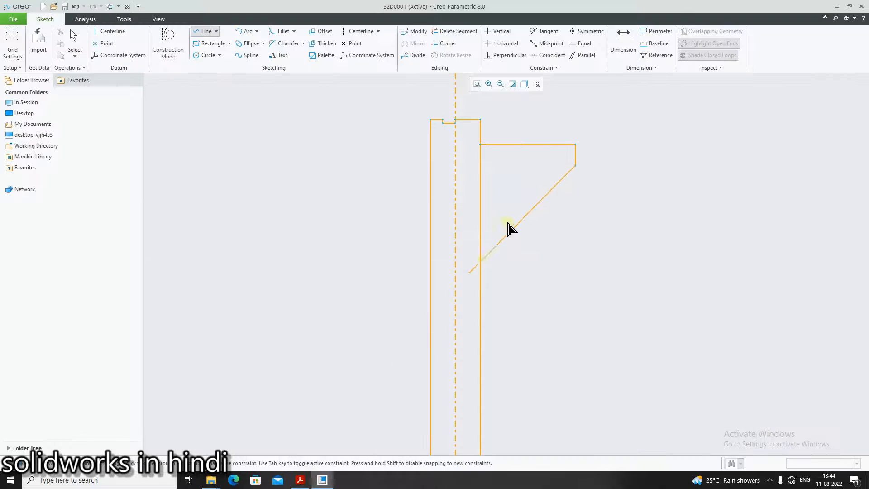
click(518, 165)
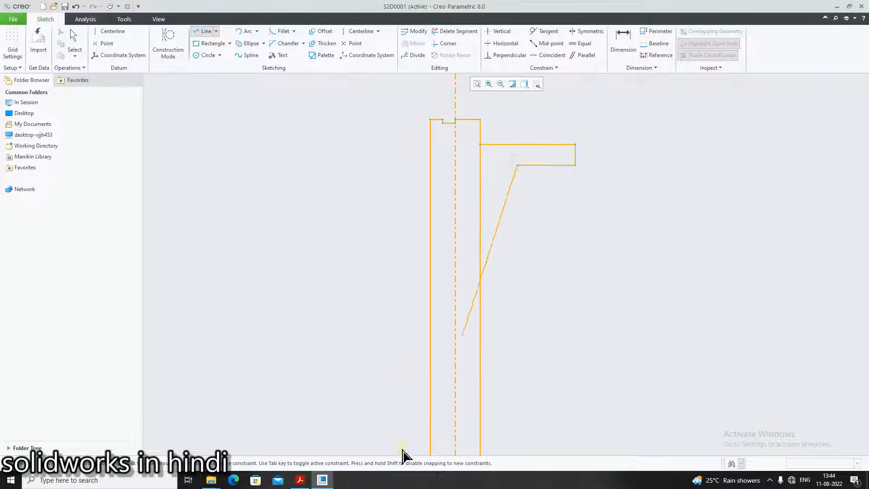
click(300, 479)
click(322, 479)
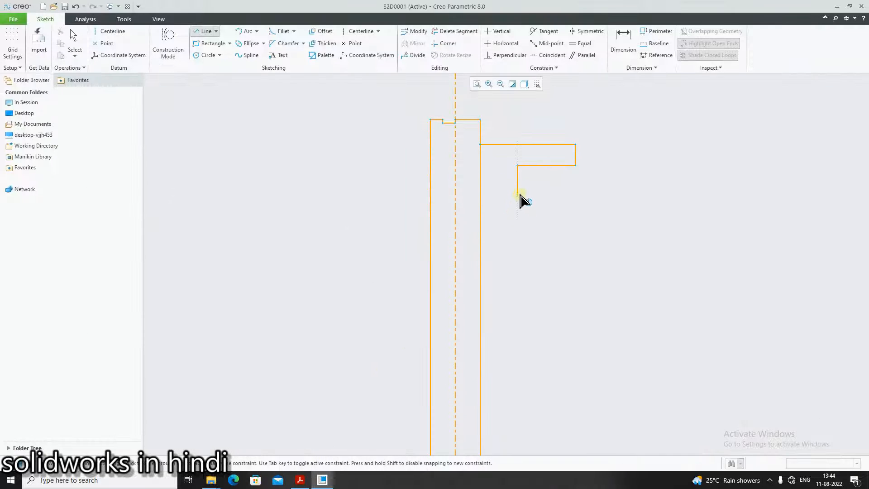
click(517, 201)
click(559, 201)
Referring to the PDF, draw a vertical line down from the notch's lower right end
click(300, 480)
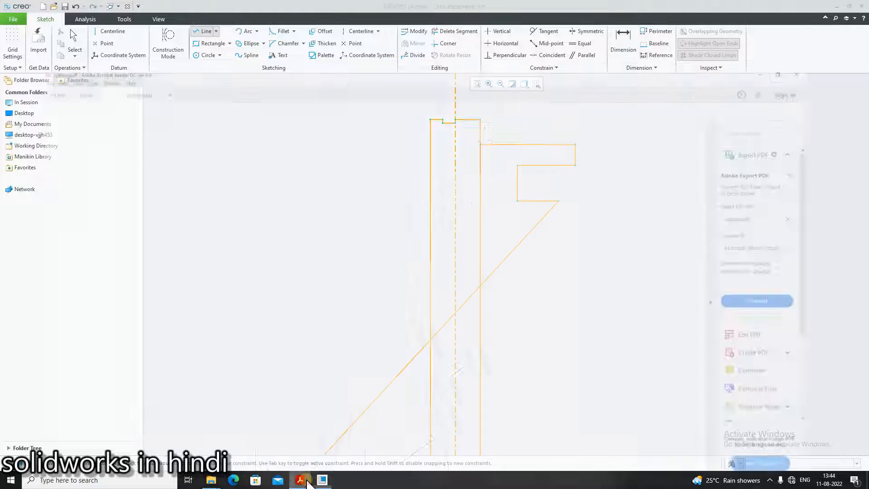
click(322, 479)
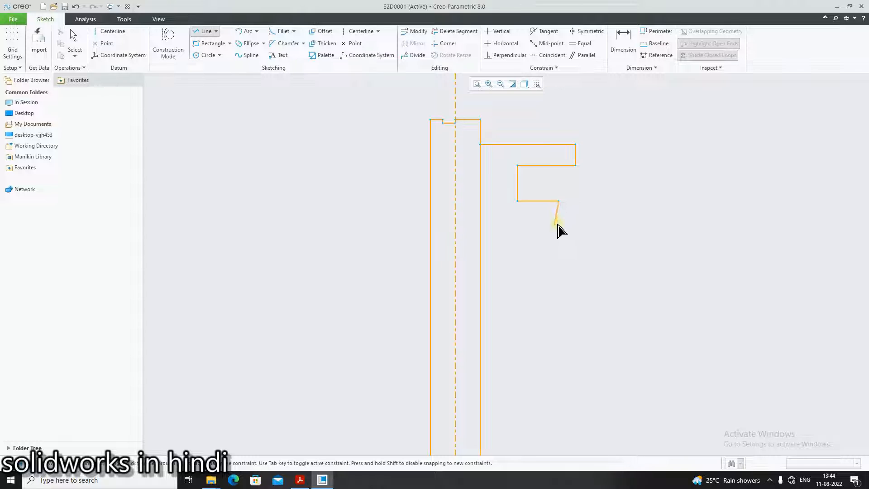
click(302, 481)
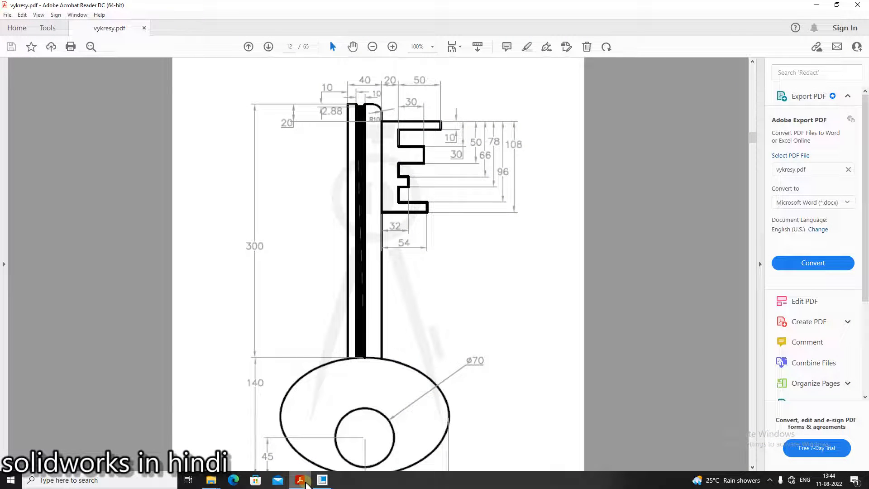
click(322, 480)
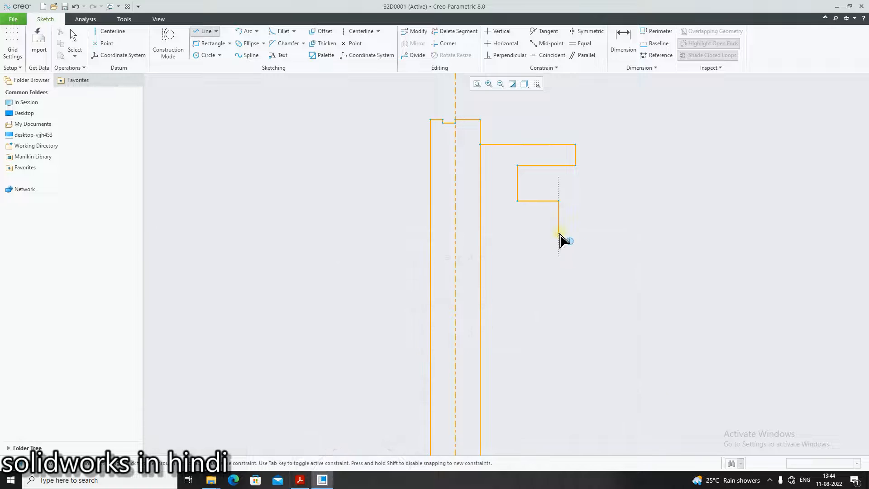
click(301, 480)
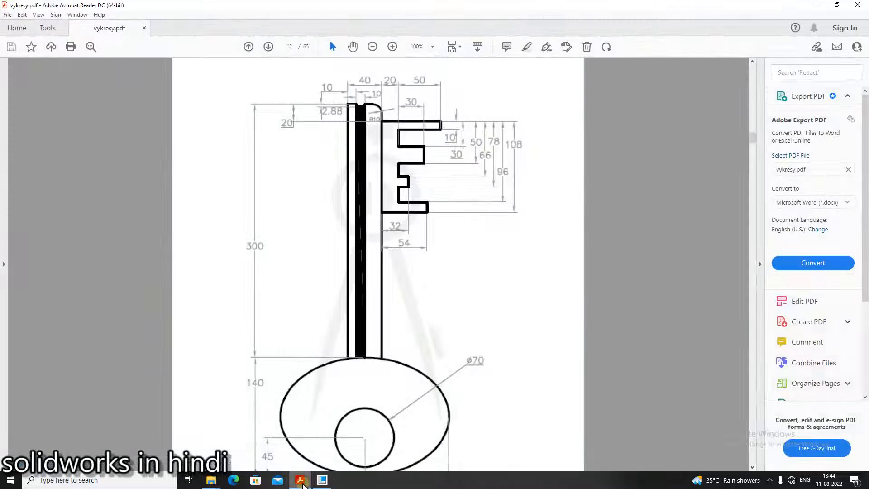
click(322, 479)
click(558, 233)
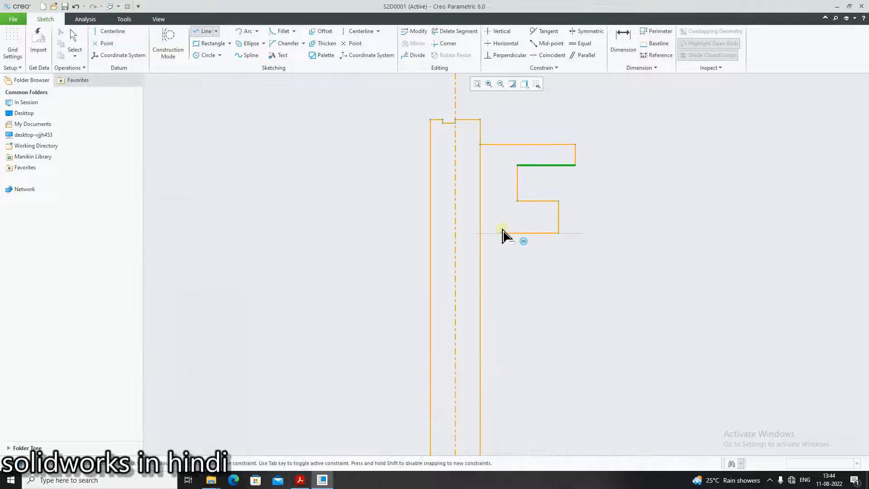
Consulting the PDF, draw the next step of the bit with lines left, down and back right
click(300, 480)
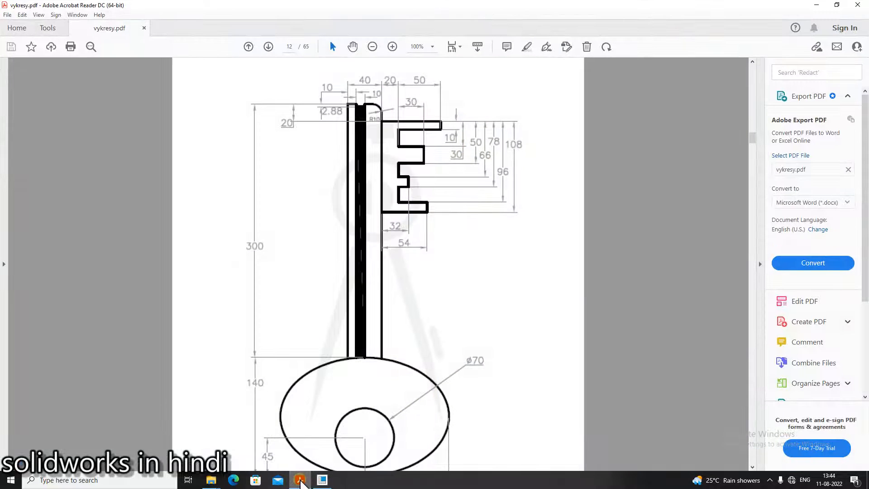
click(321, 479)
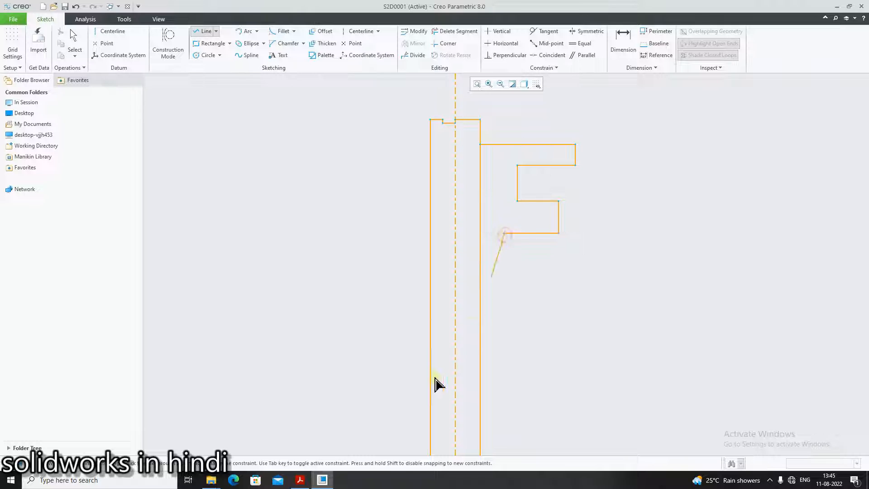
click(305, 480)
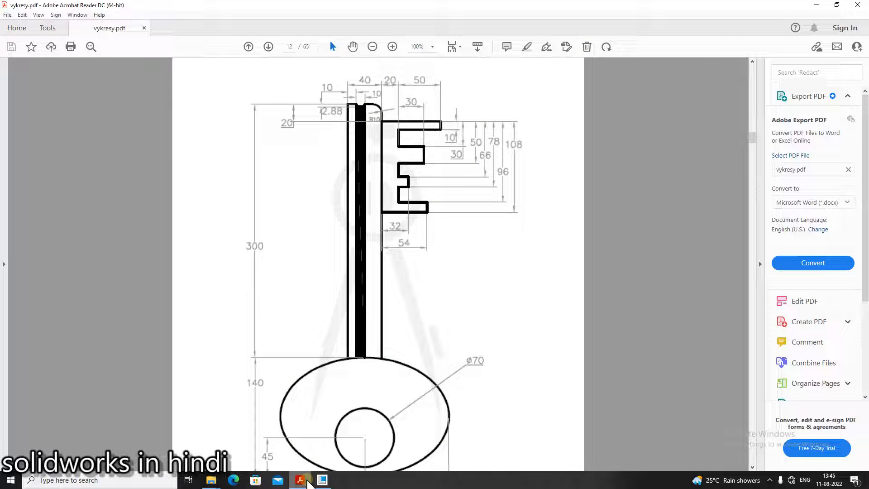
click(322, 480)
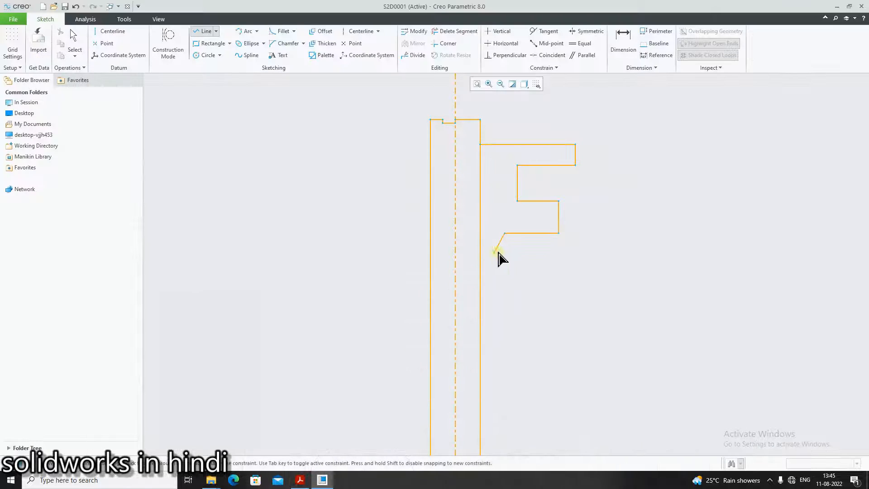
click(504, 234)
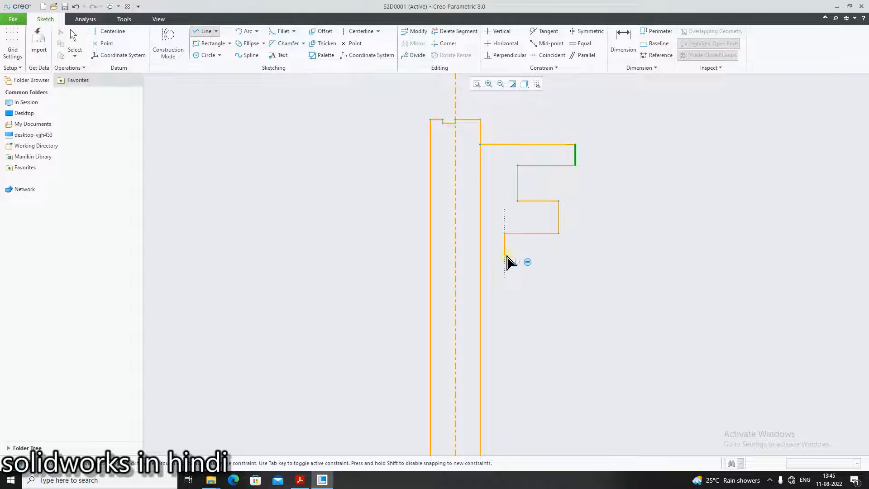
click(504, 281)
middle_click(504, 281)
click(504, 281)
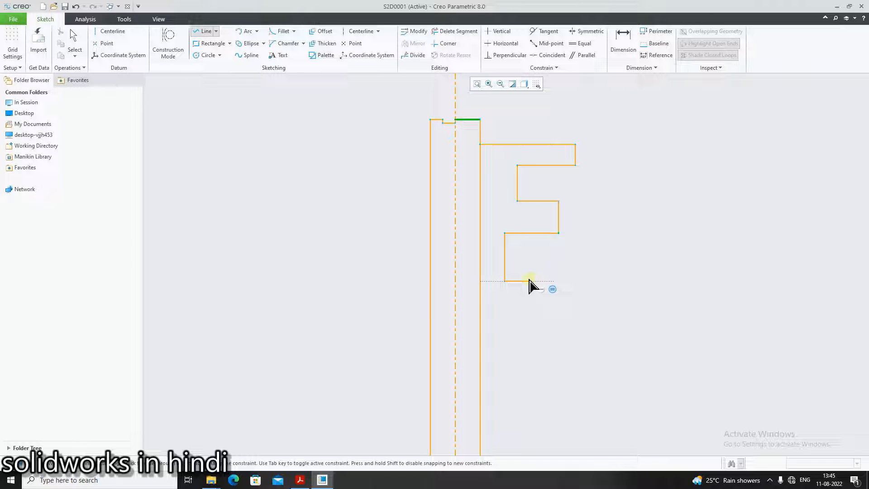
click(570, 281)
Finish the line sketching and set the bit's top horizontal edge length from the shank to 70
click(300, 480)
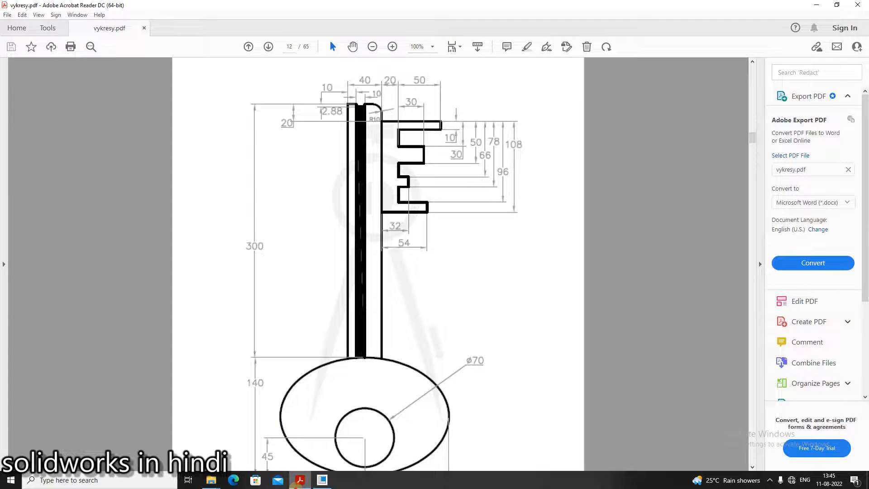
click(296, 486)
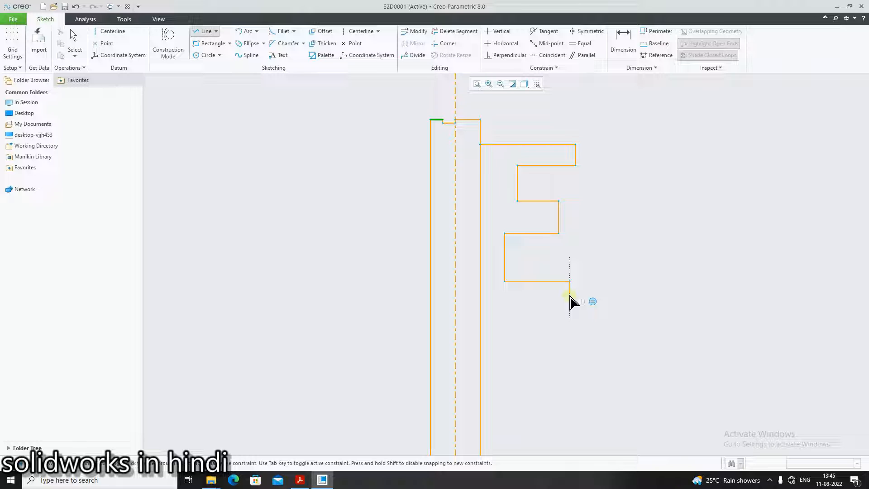
scroll(572, 295, up, 2)
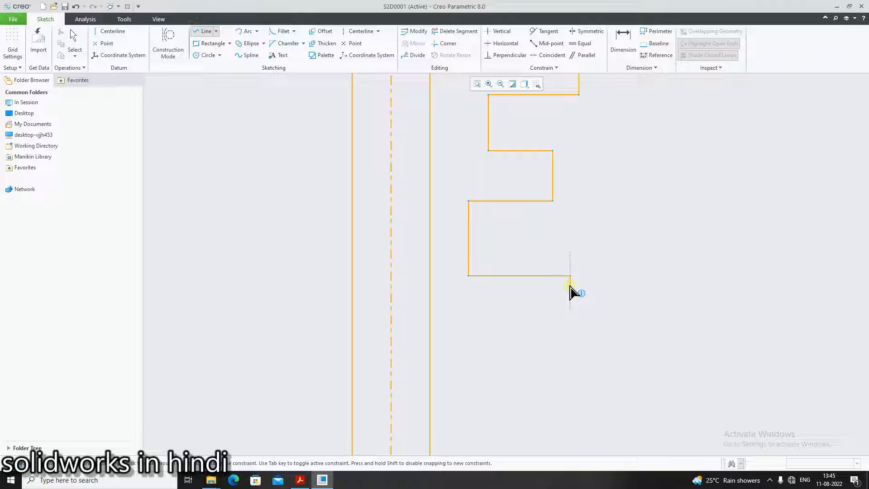
scroll(571, 294, down, 3)
scroll(572, 291, up, 3)
scroll(553, 320, down, 3)
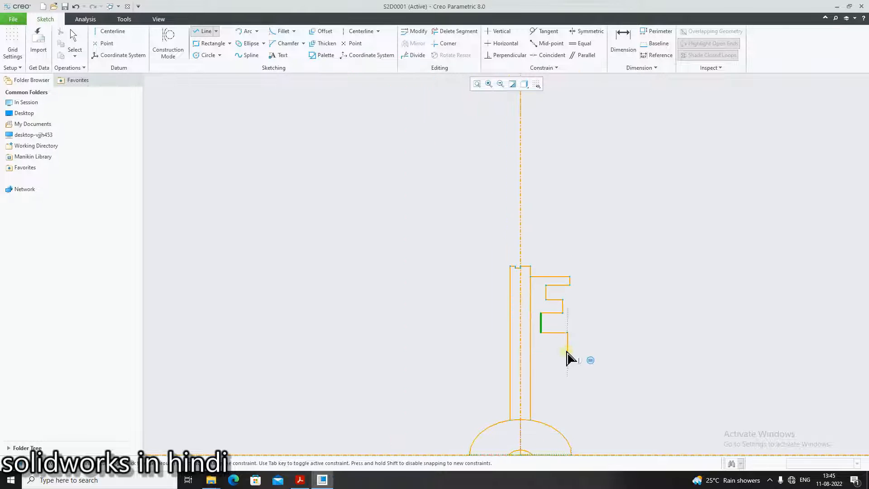
scroll(572, 391, up, 2)
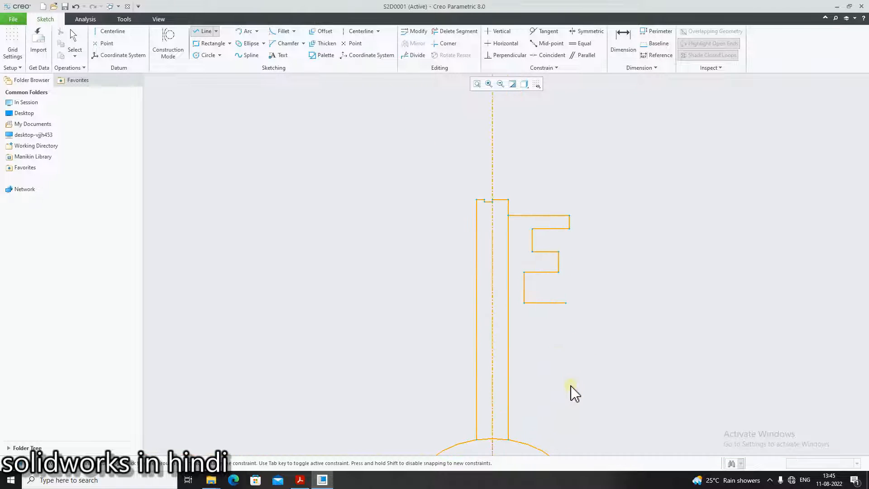
middle_click(579, 321)
scroll(545, 236, up, 5)
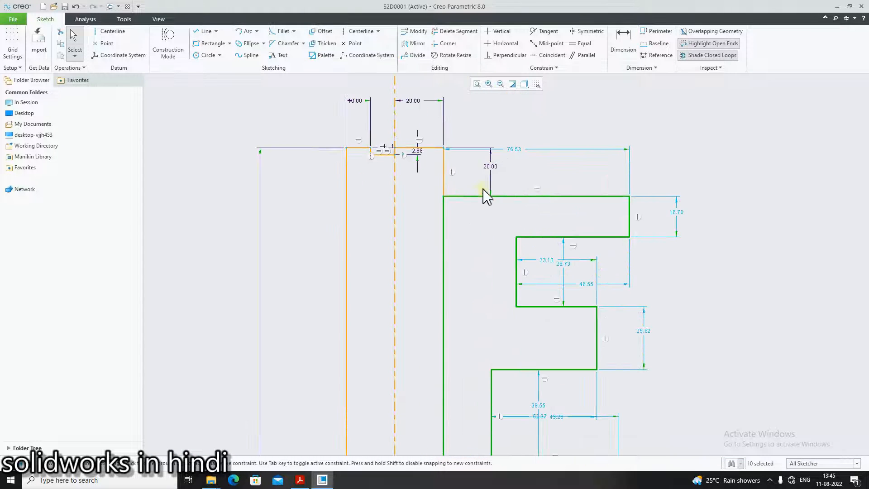
click(296, 481)
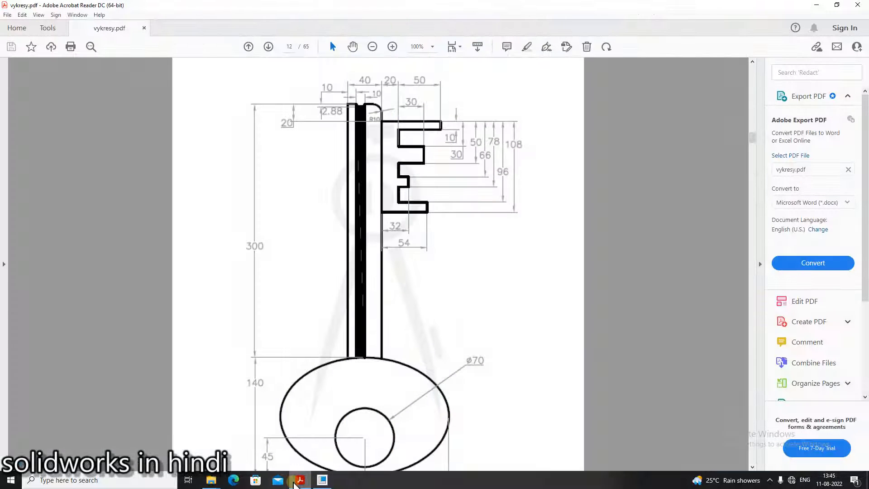
click(294, 483)
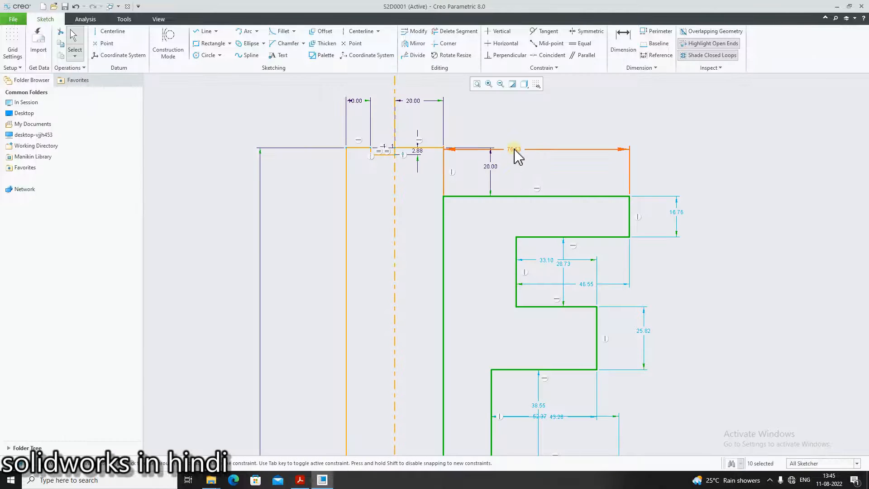
middle_click(520, 135)
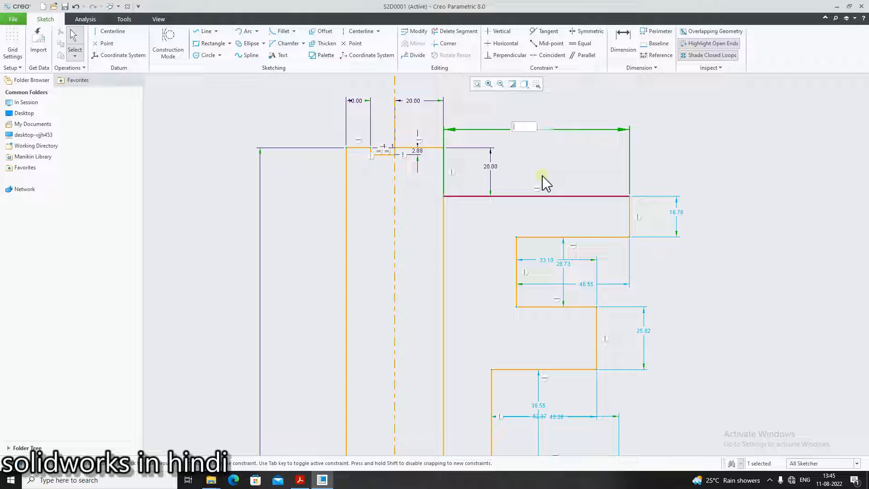
text(70)
key(Return)
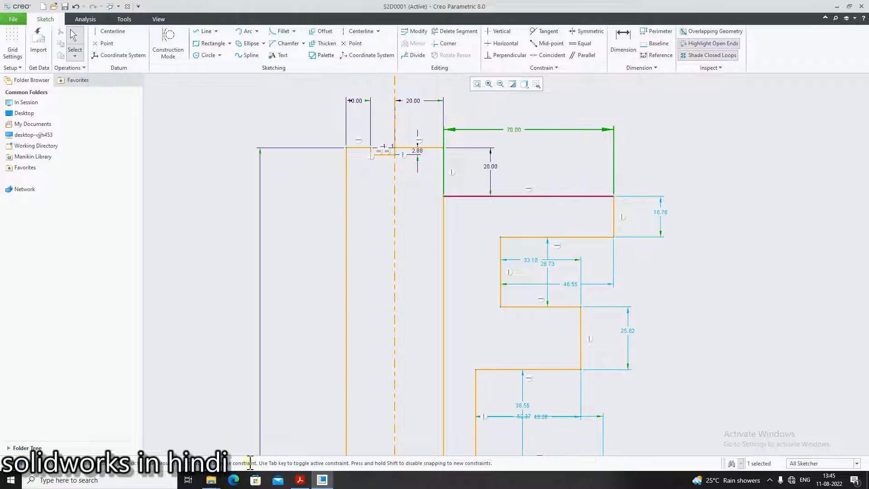
Referring to the PDF, set the height of the bit's first vertical drop to 10
click(299, 479)
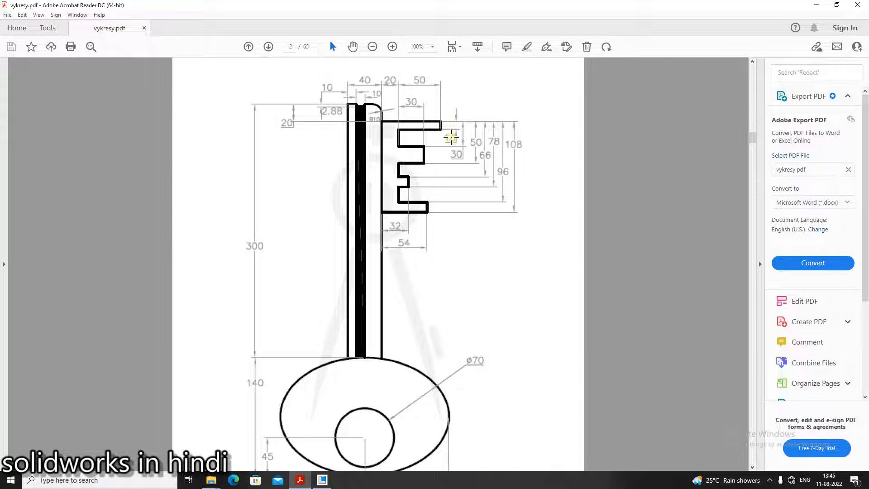
click(322, 480)
click(613, 217)
middle_click(659, 219)
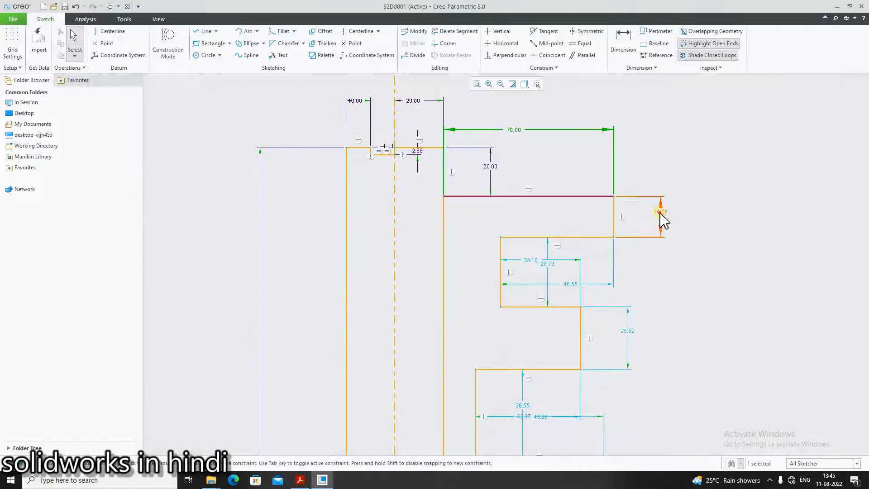
key(BackSpace)
key(Return)
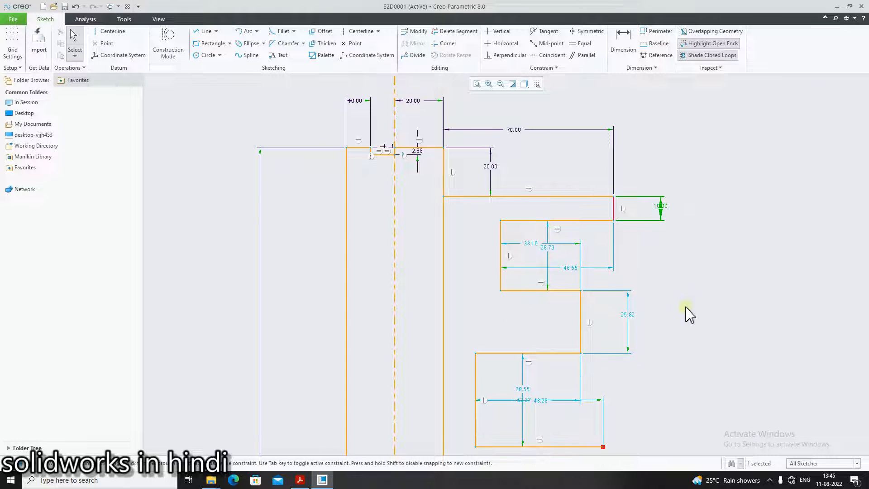
click(278, 480)
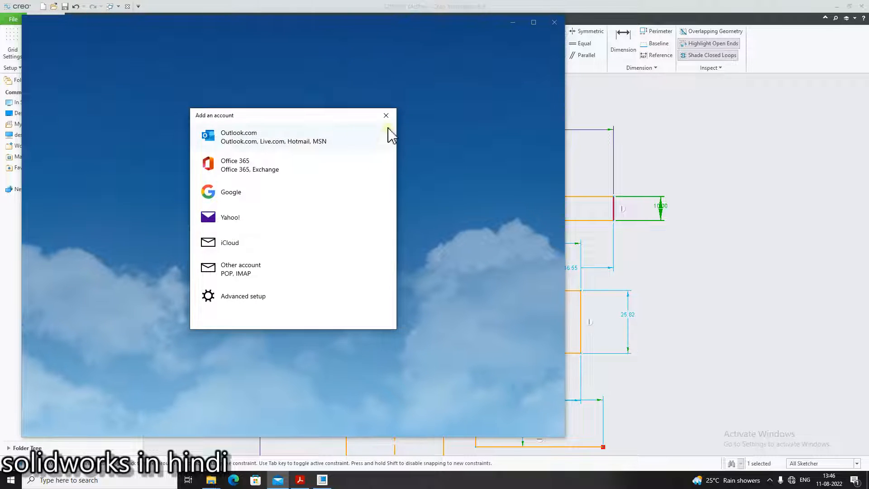
click(386, 115)
click(554, 22)
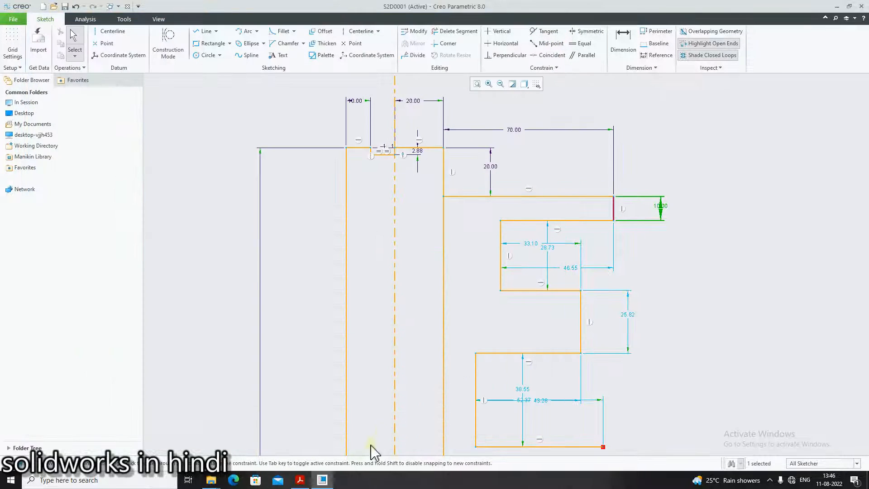
Consult the PDF and set the horizontal dimension across the first notch to 50
click(299, 479)
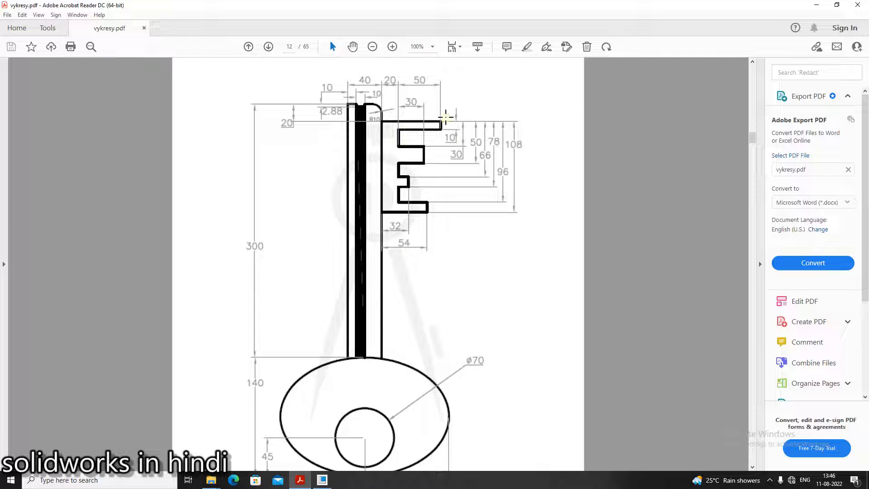
click(300, 480)
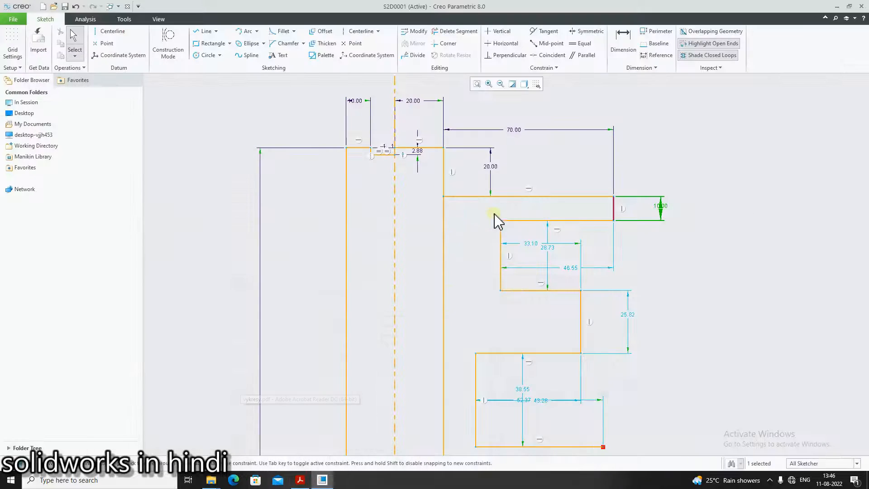
double_click(530, 243)
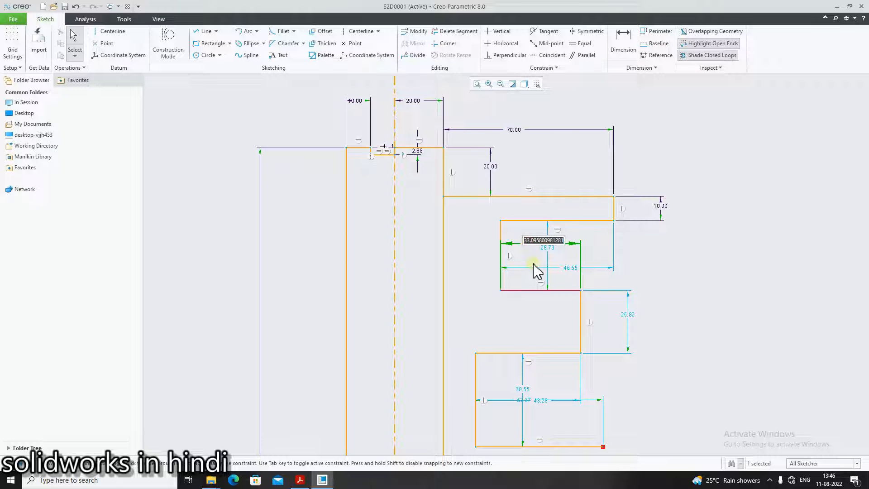
text(50)
key(Return)
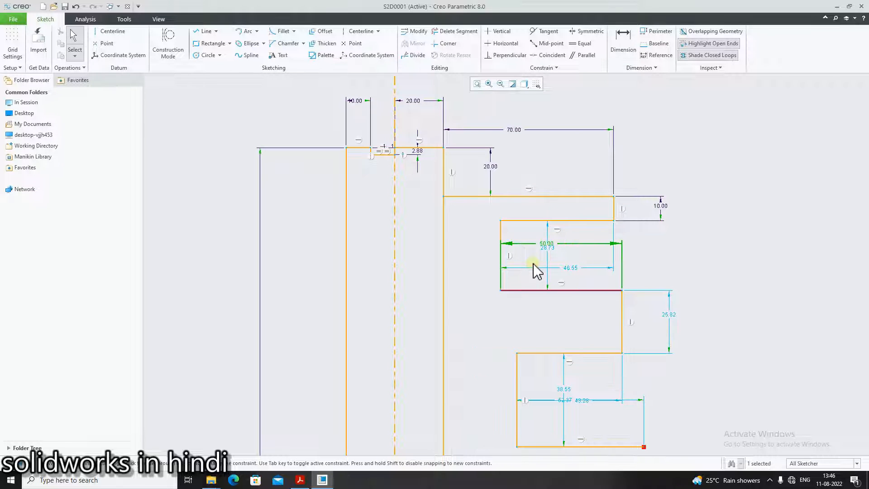
Consulting the PDF, set the first notch's vertical height to 20
double_click(548, 249)
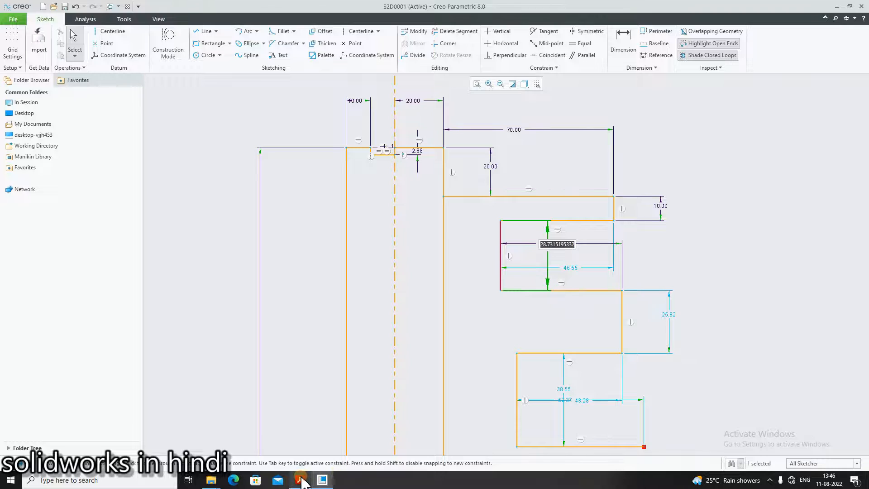
click(300, 480)
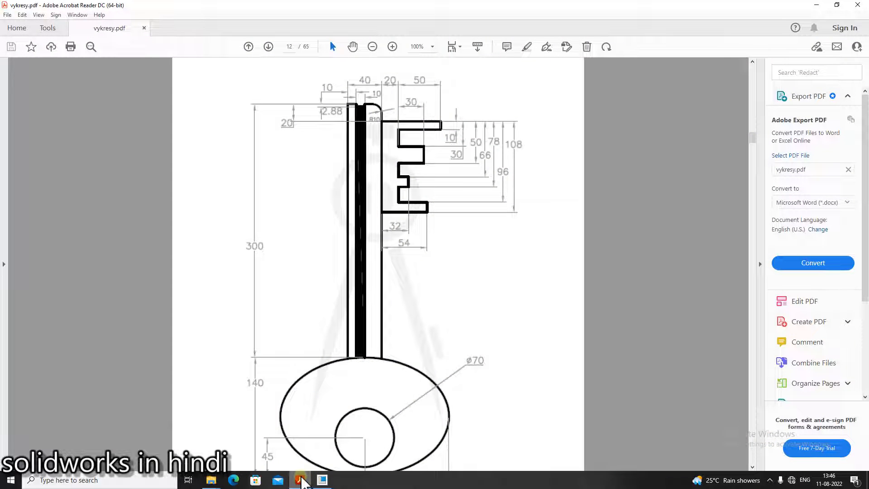
click(300, 480)
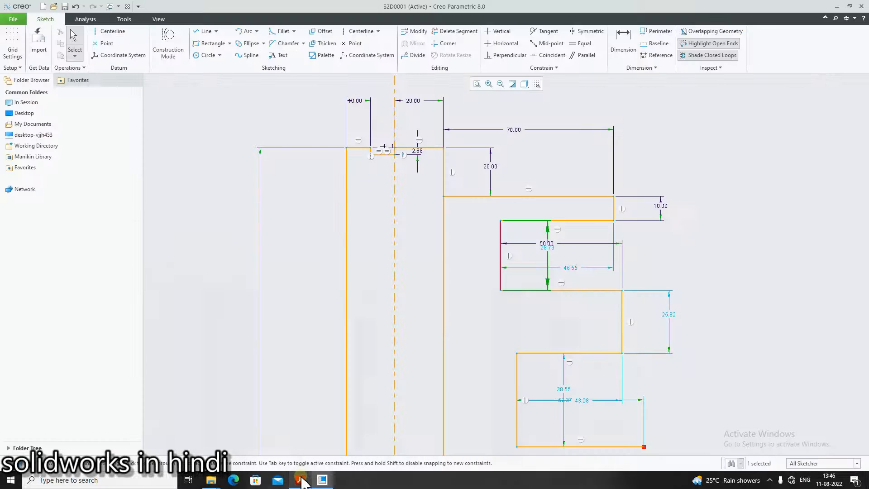
double_click(546, 249)
key(BackSpace)
text(20)
key(Return)
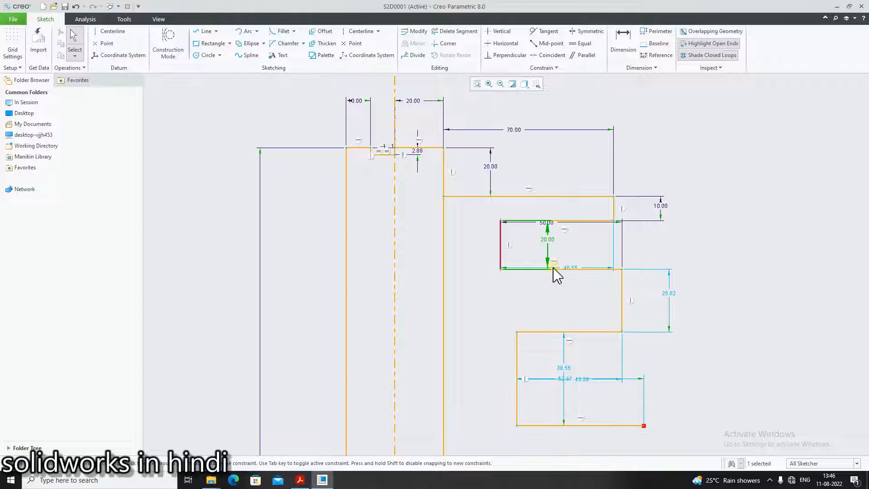
Move the notch's lower horizontal dimension and, after checking the PDF, set it to 30
click(729, 248)
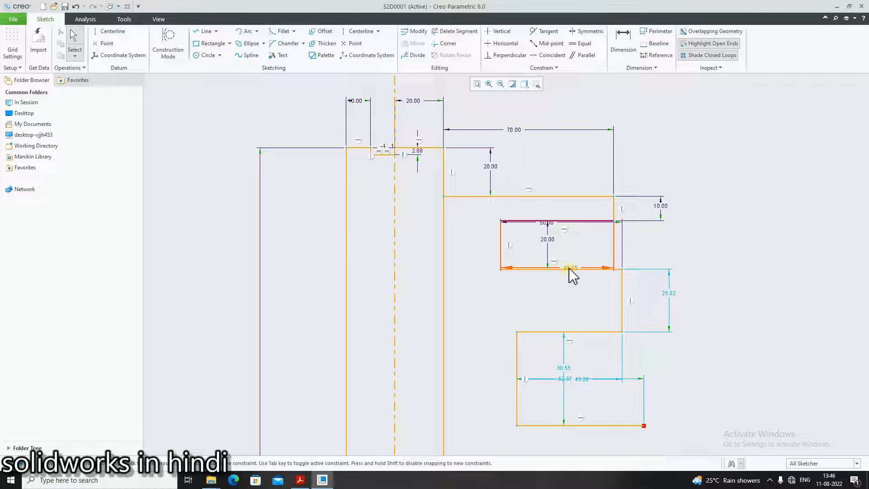
drag(569, 269, 570, 257)
click(301, 478)
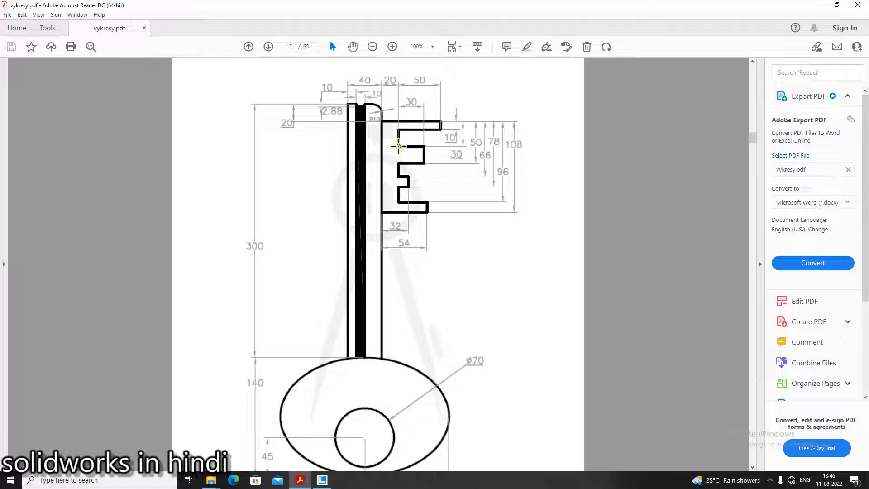
click(301, 479)
double_click(570, 257)
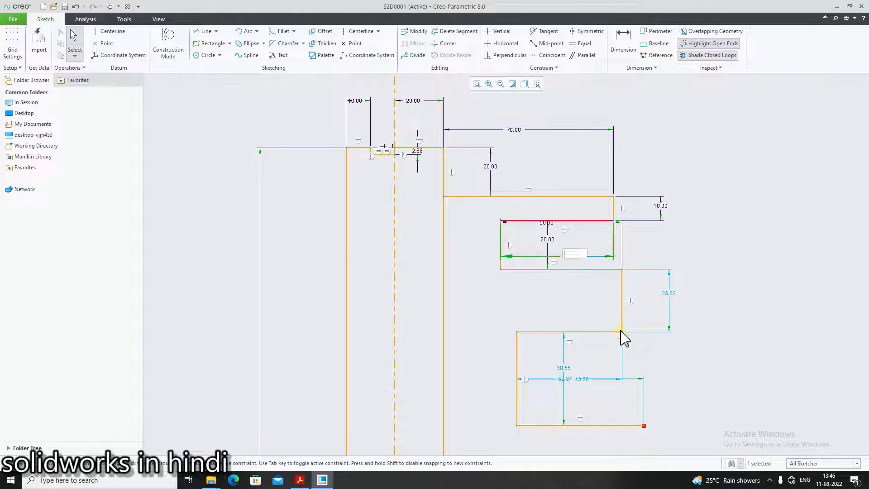
text(30)
key(Return)
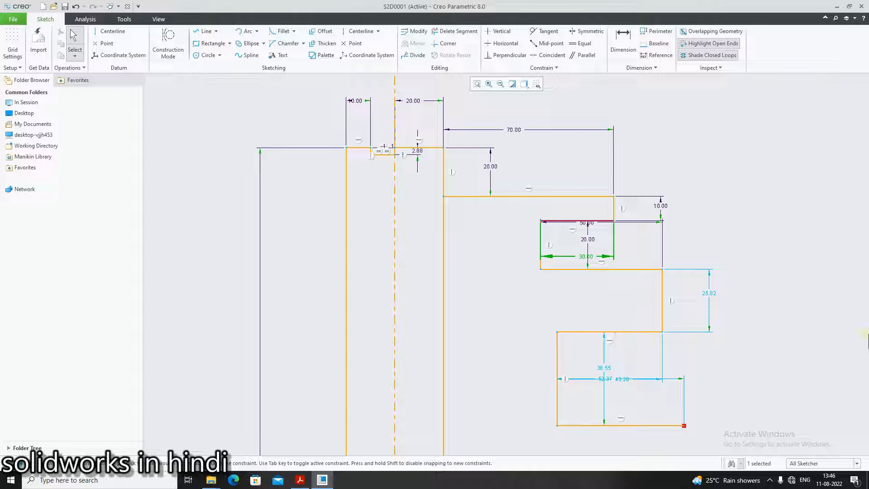
Try to dimension the distance between the bit's vertical edge and the notch's left edge
click(858, 294)
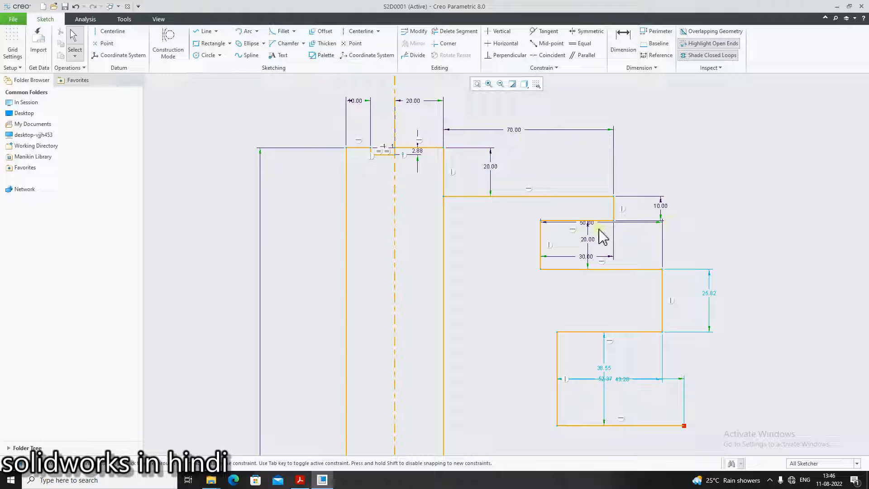
scroll(634, 226, up, 2)
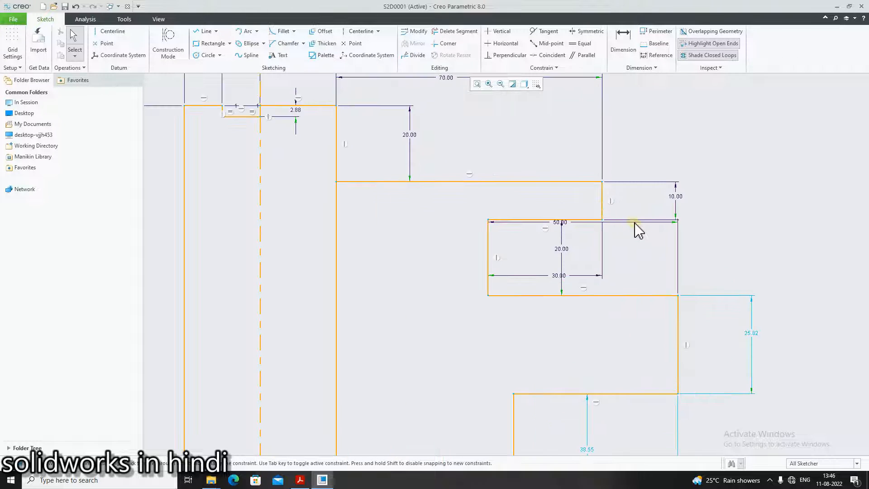
click(678, 222)
click(623, 256)
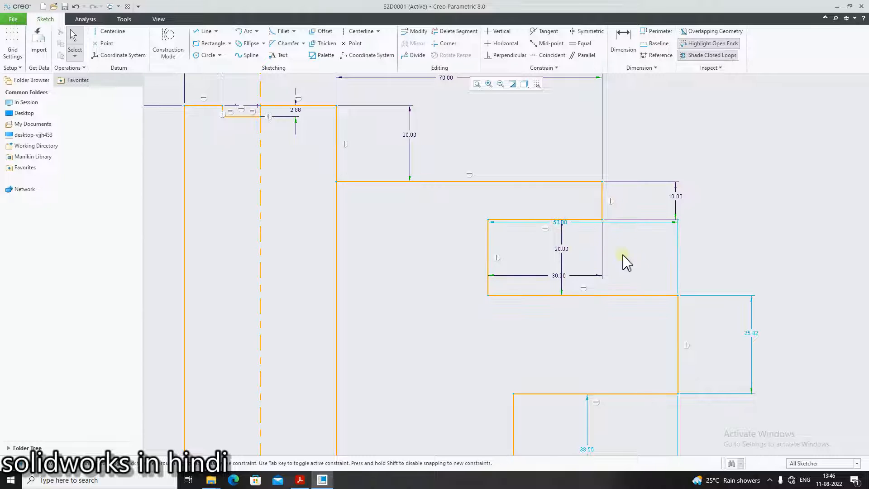
click(562, 226)
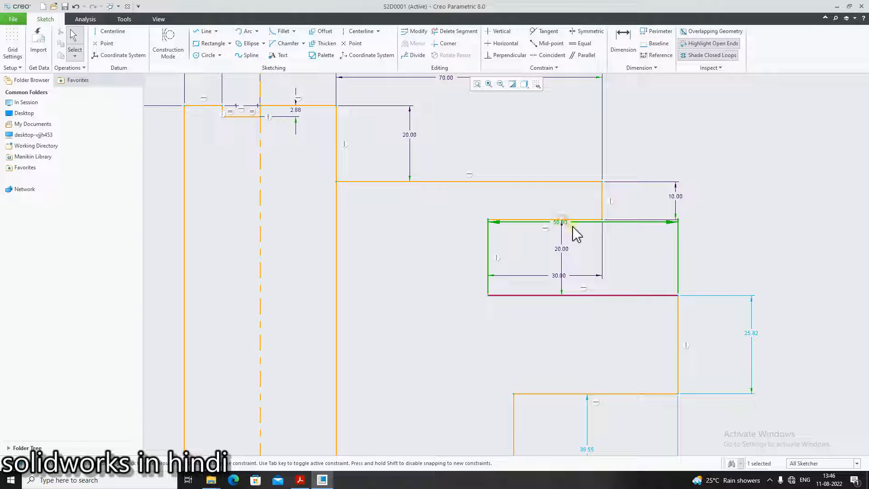
click(633, 39)
click(602, 202)
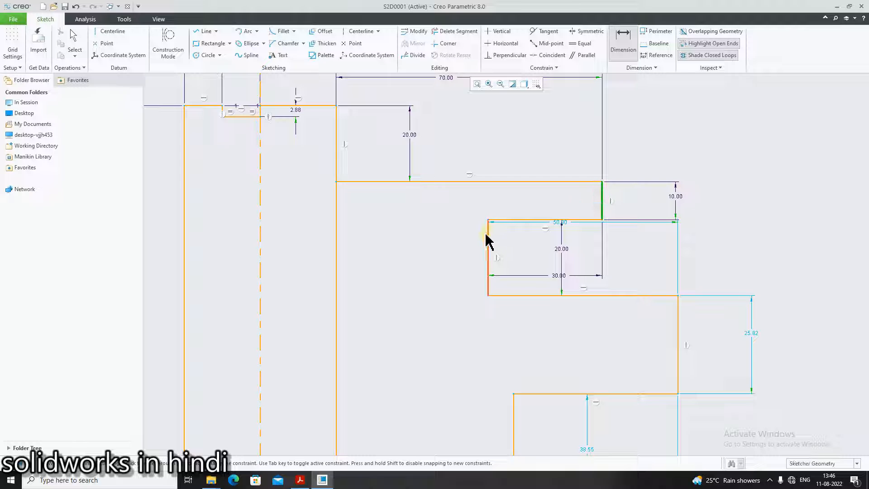
click(488, 242)
middle_click(509, 208)
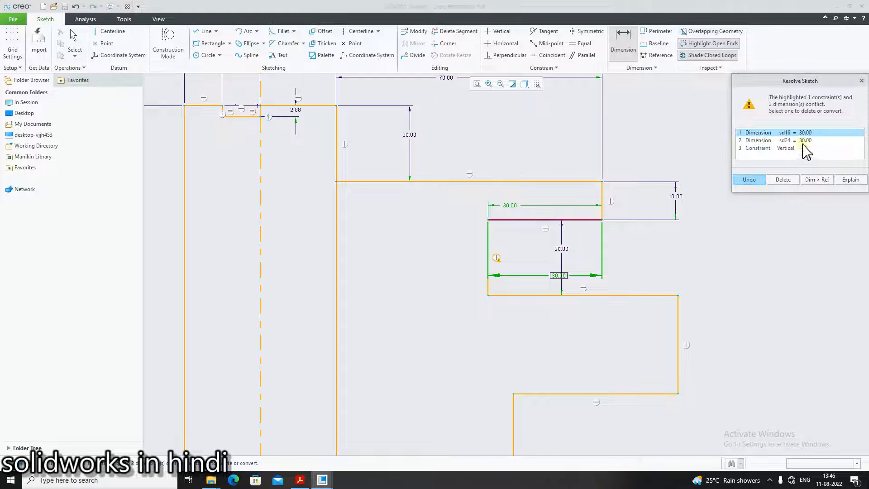
click(775, 180)
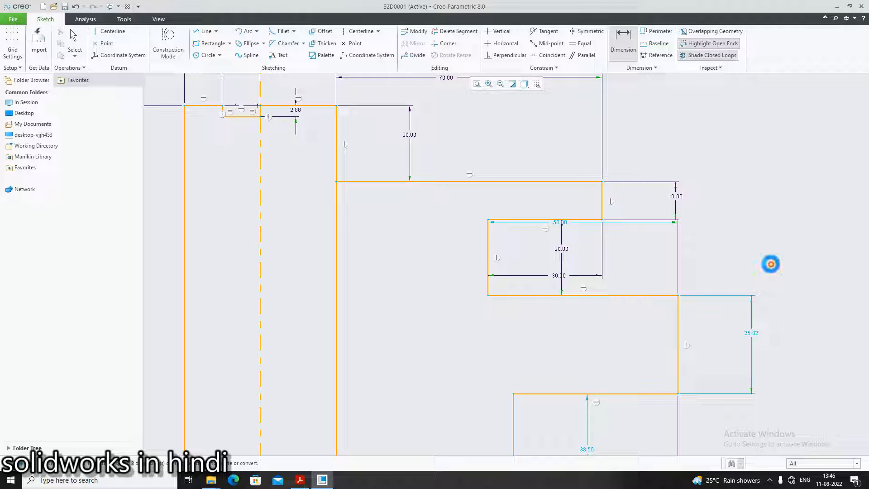
click(561, 223)
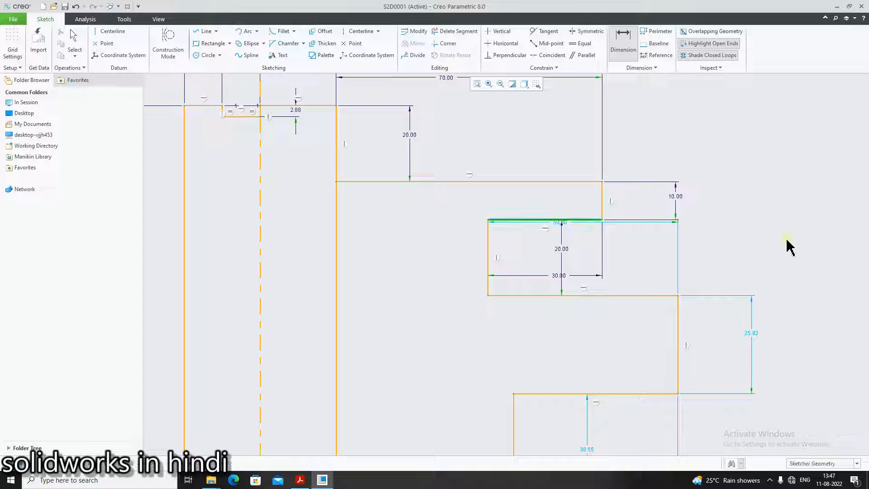
ctrl+click(602, 196)
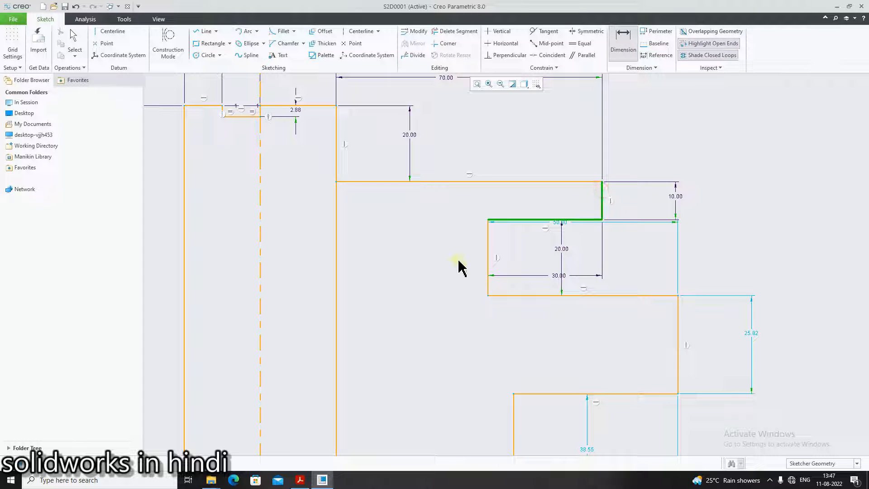
click(488, 243)
middle_click(534, 192)
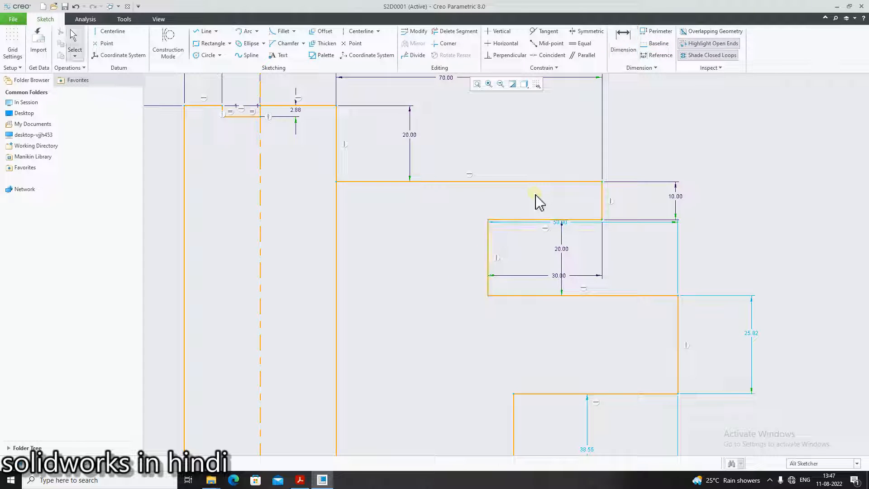
click(623, 44)
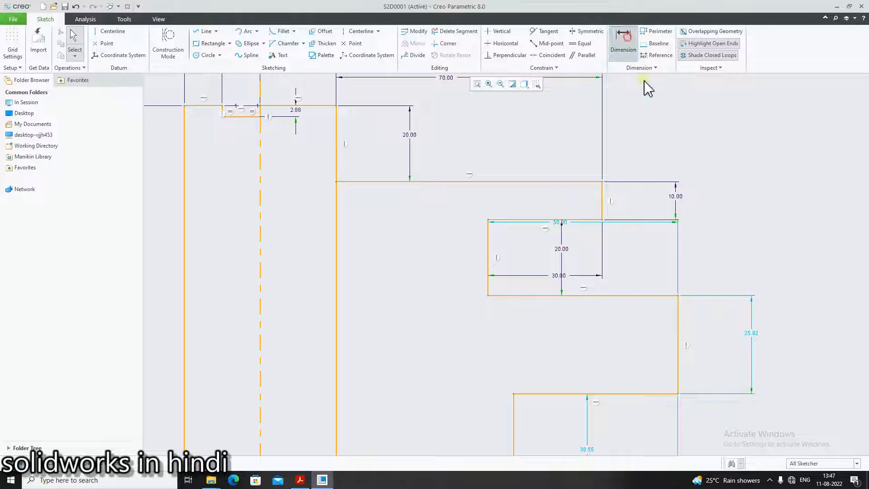
click(601, 206)
click(489, 252)
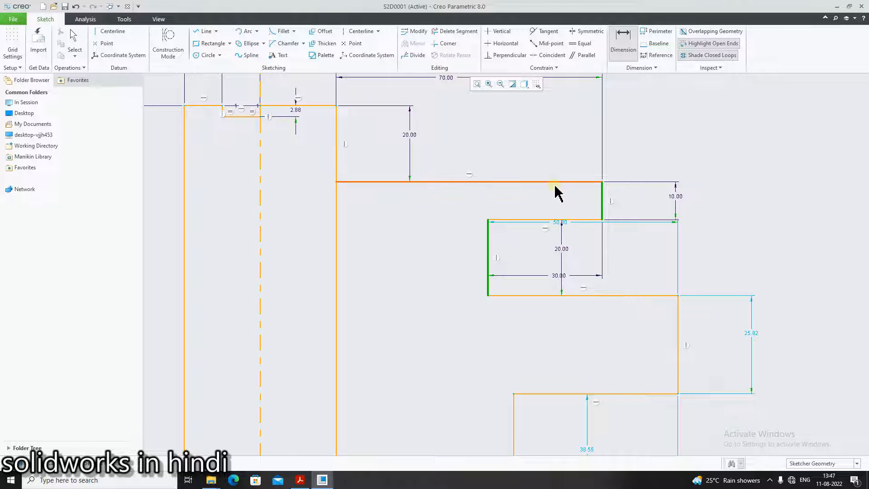
middle_click(602, 243)
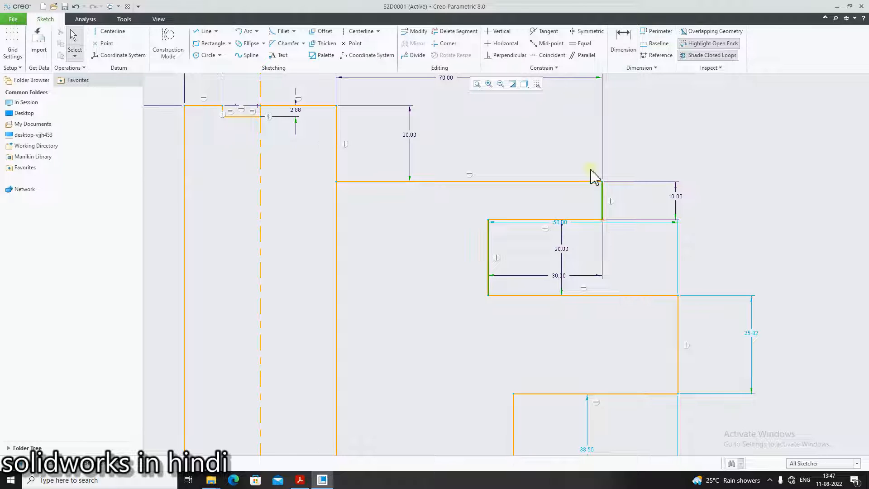
click(622, 36)
click(603, 192)
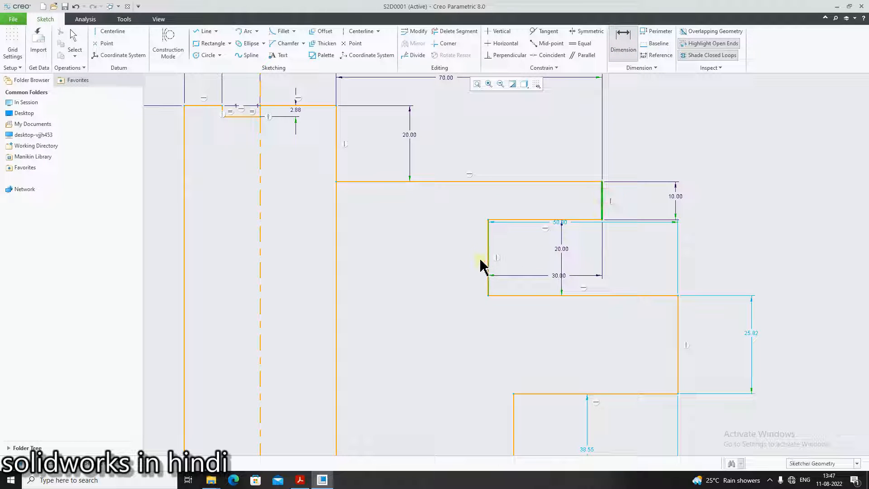
click(489, 244)
middle_click(569, 279)
Edit the notch's lower horizontal dimension, then undo the re-entered value of 30
double_click(559, 277)
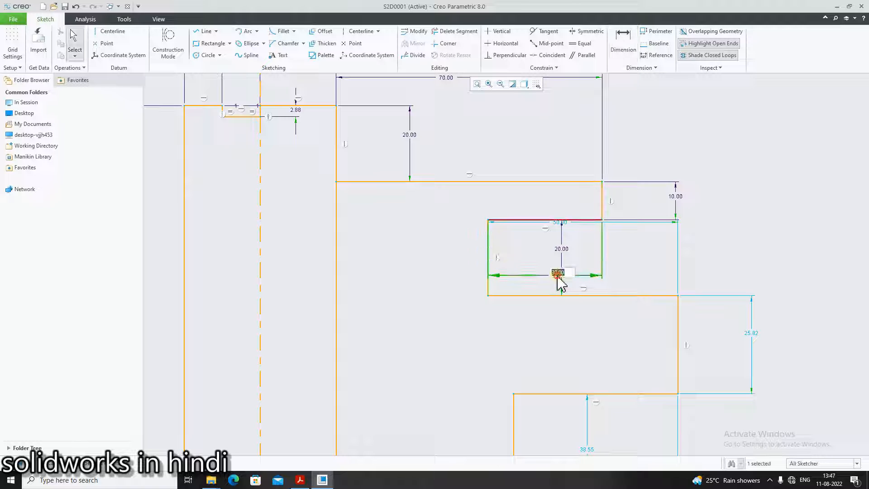
key(BackSpace)
key(Return)
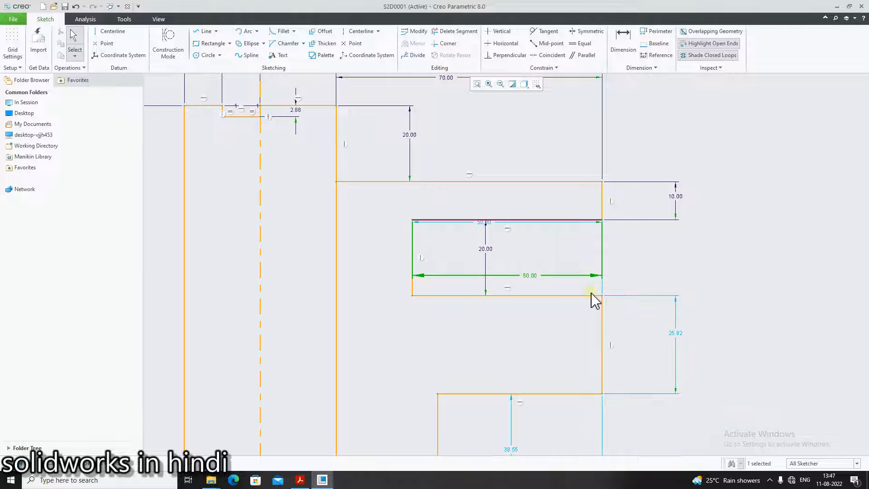
double_click(530, 276)
text(30)
key(Return)
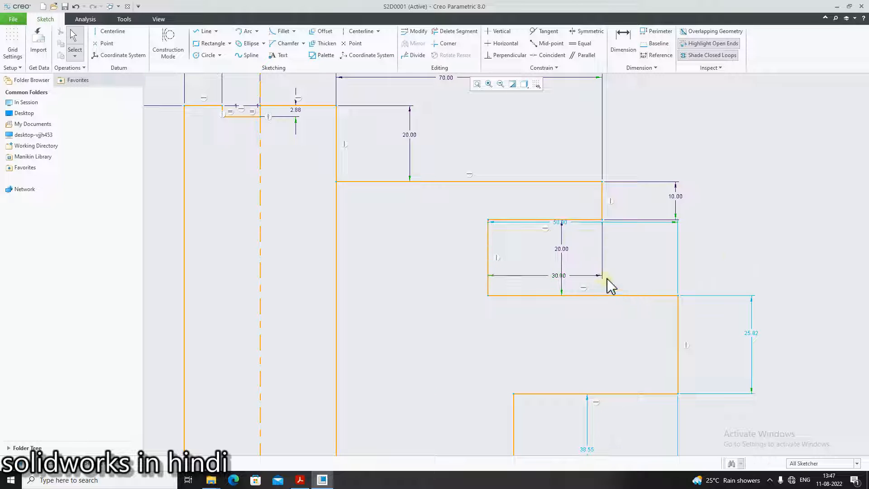
key(ctrl+z)
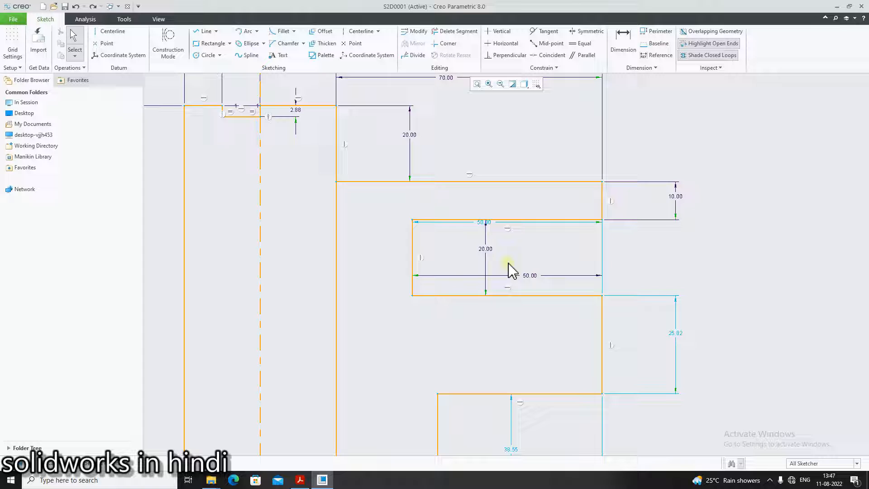
Set the notch's top edge width to 30 and rearrange the 30 and 50 dimensions around the notch
double_click(483, 222)
text(3)
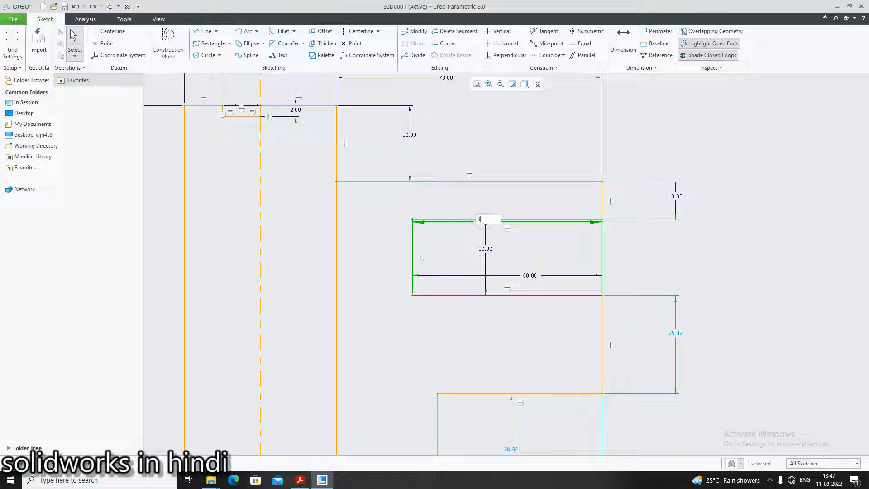
text(0)
key(Return)
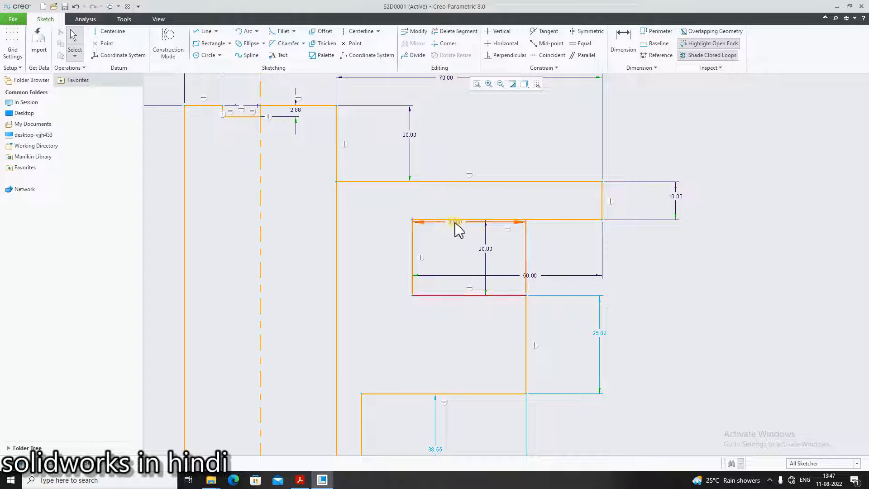
drag(455, 223, 460, 341)
drag(529, 276, 514, 206)
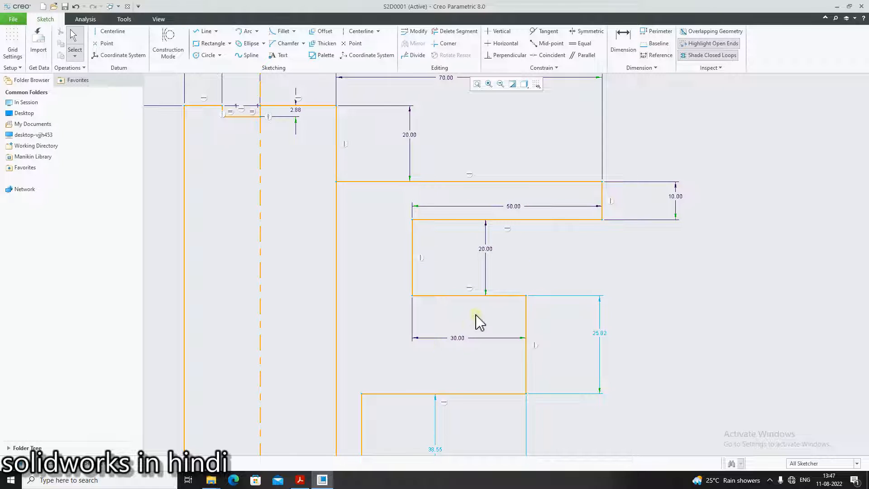
Referring to the PDF, set the height of the next vertical step of the bit to 20
click(301, 481)
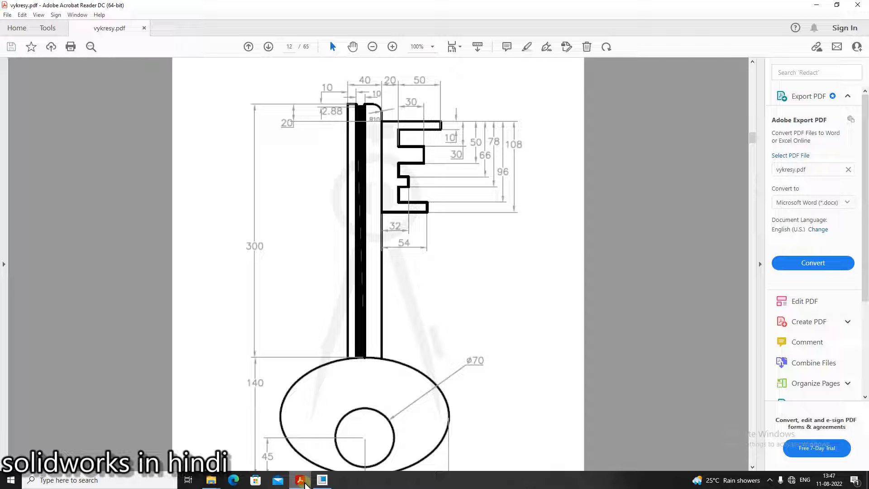
click(302, 481)
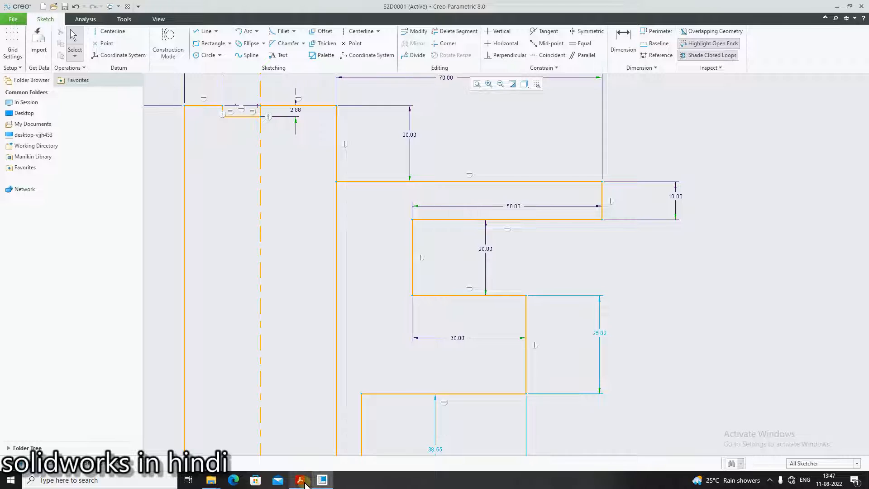
click(303, 482)
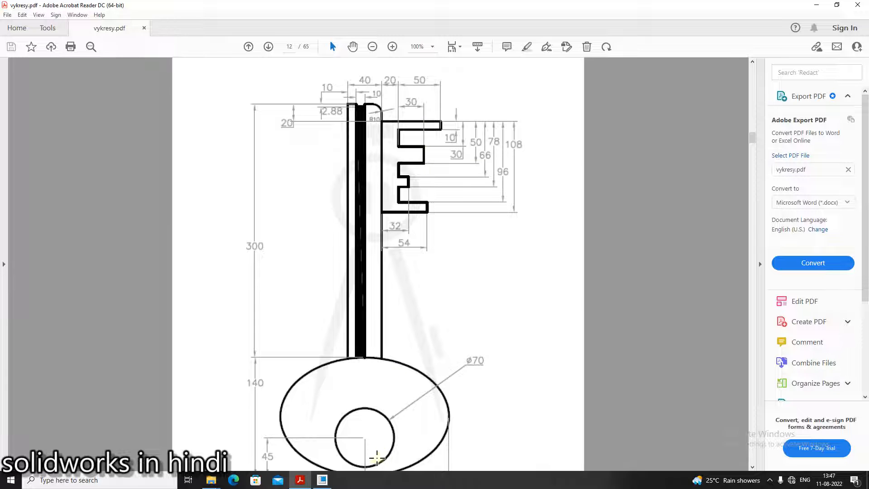
click(321, 480)
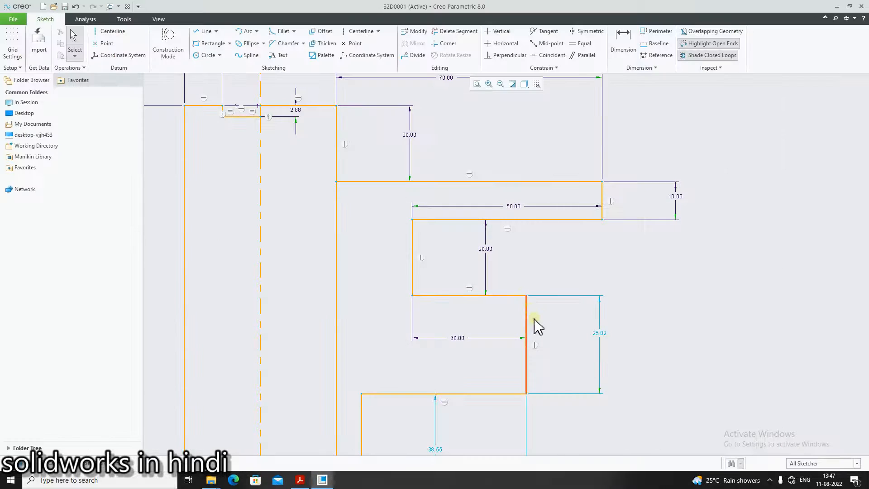
double_click(598, 334)
key(BackSpace)
text(2)
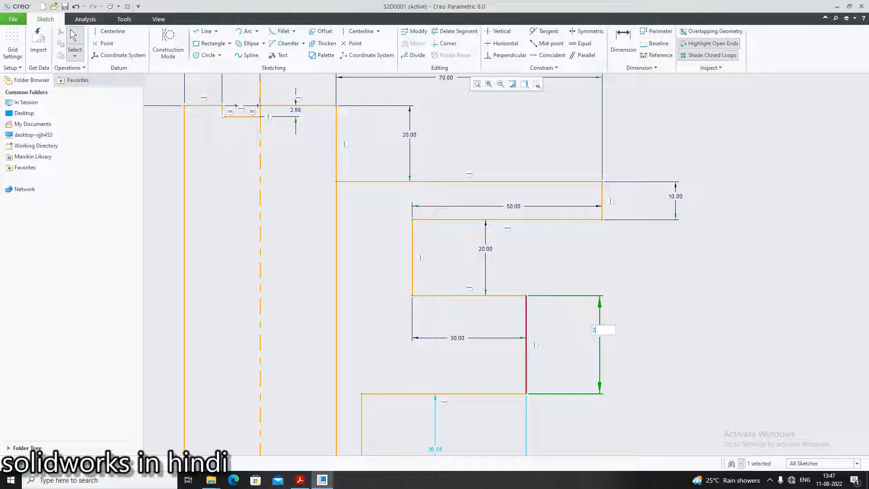
text(0)
key(Return)
scroll(688, 408, up, 3)
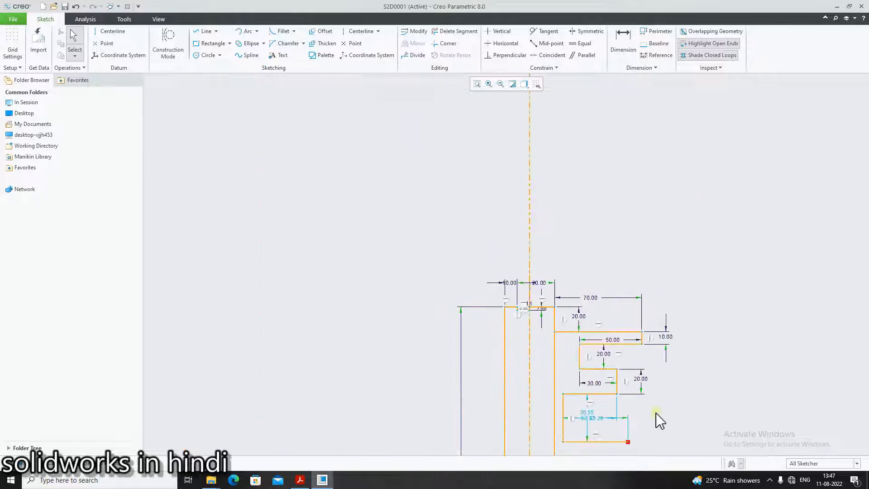
Referring to the PDF, set the upper width of the next bit step to 30
scroll(683, 452, down, 3)
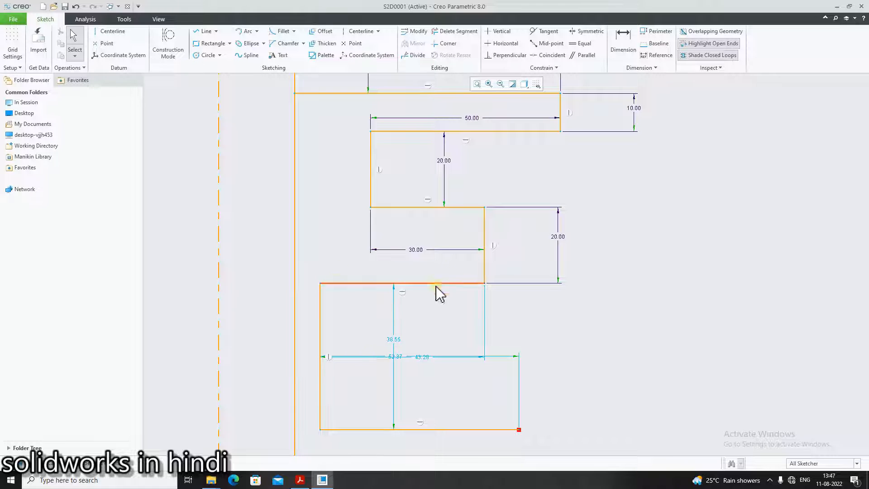
key(alt+Tab)
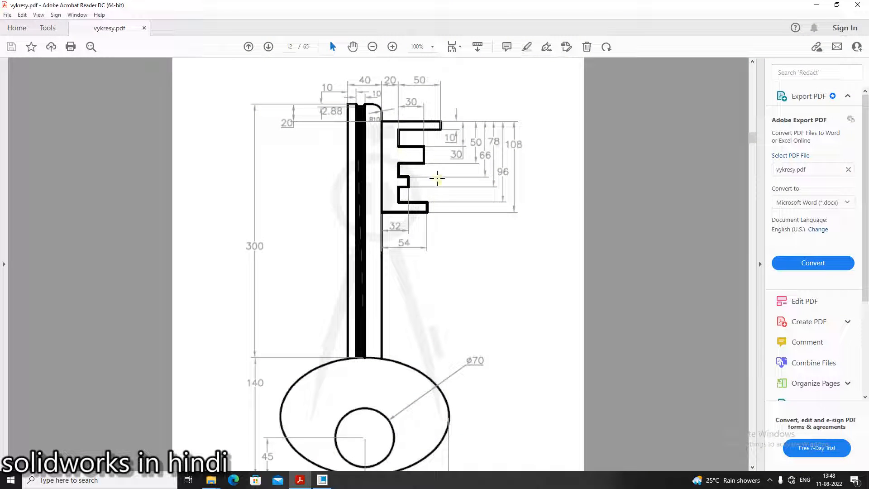
key(alt+Tab)
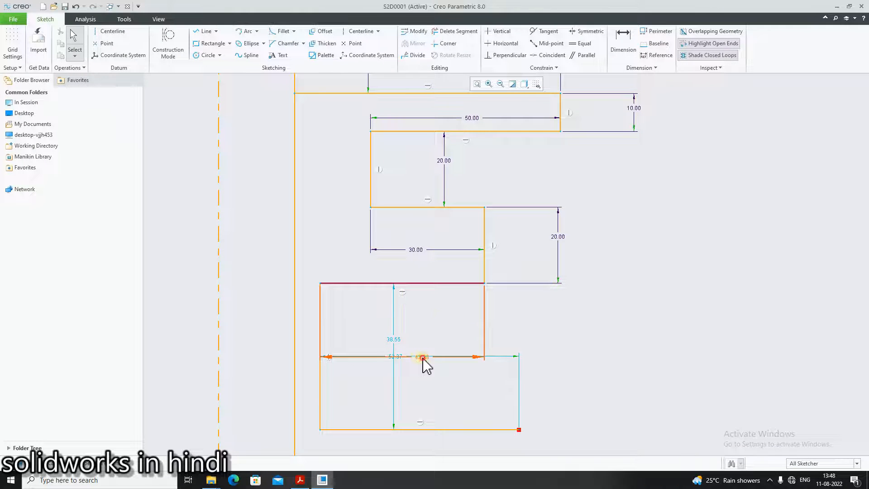
drag(423, 357, 430, 316)
double_click(429, 310)
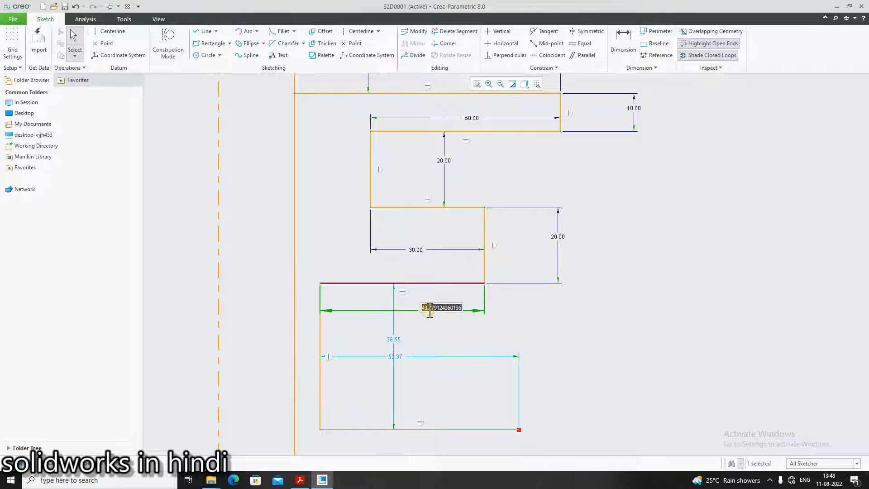
text(30)
key(Return)
click(585, 324)
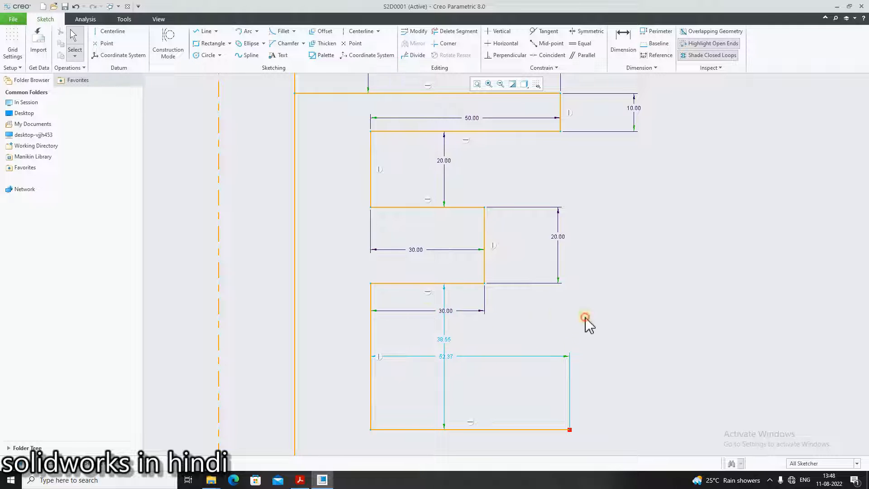
Checking the PDF again, set the height of that bit step to 16
scroll(603, 279, up, 5)
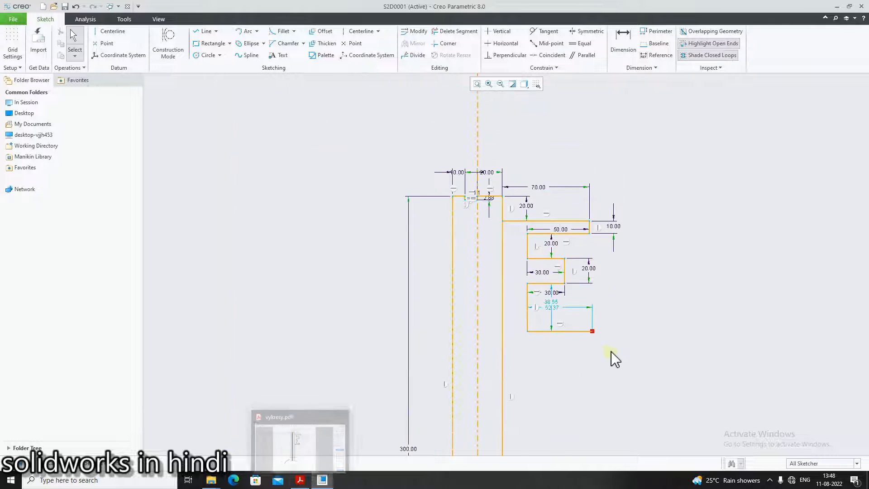
scroll(612, 350, down, 2)
click(299, 478)
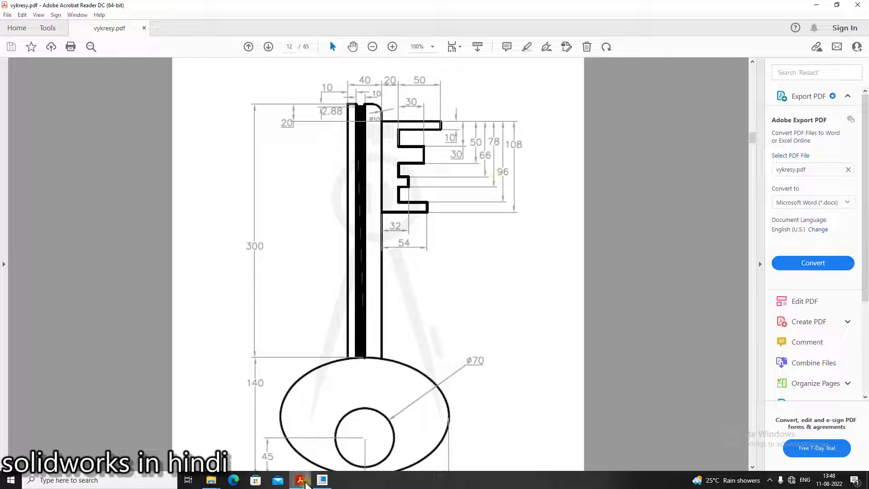
click(322, 479)
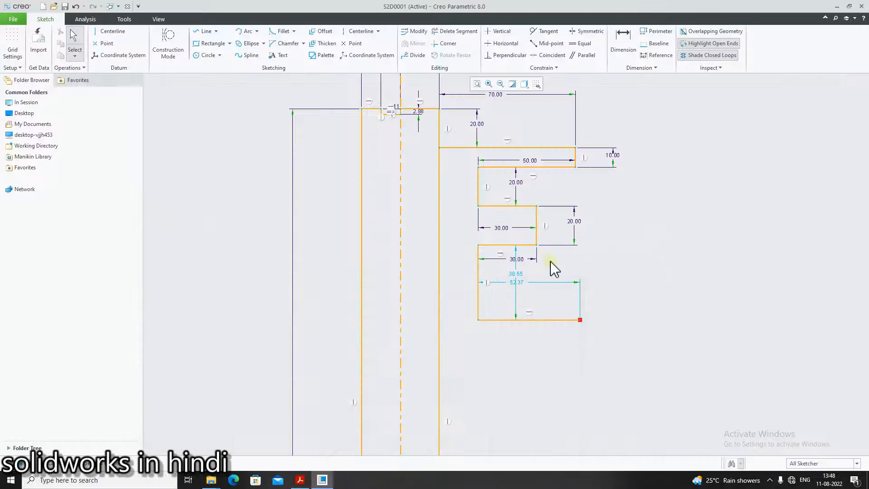
double_click(515, 274)
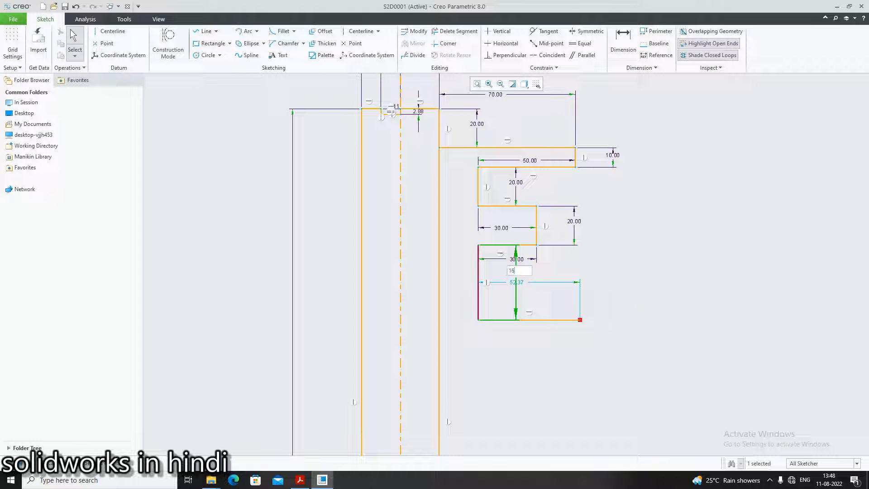
text(16)
key(Return)
click(626, 311)
Set the bottom edge length of that bit step to 12
scroll(529, 248, up, 2)
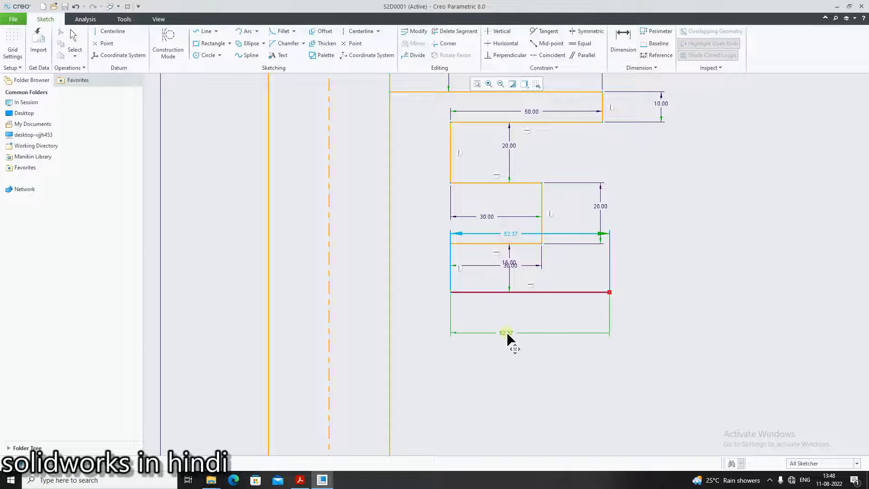
middle_click(508, 334)
click(300, 480)
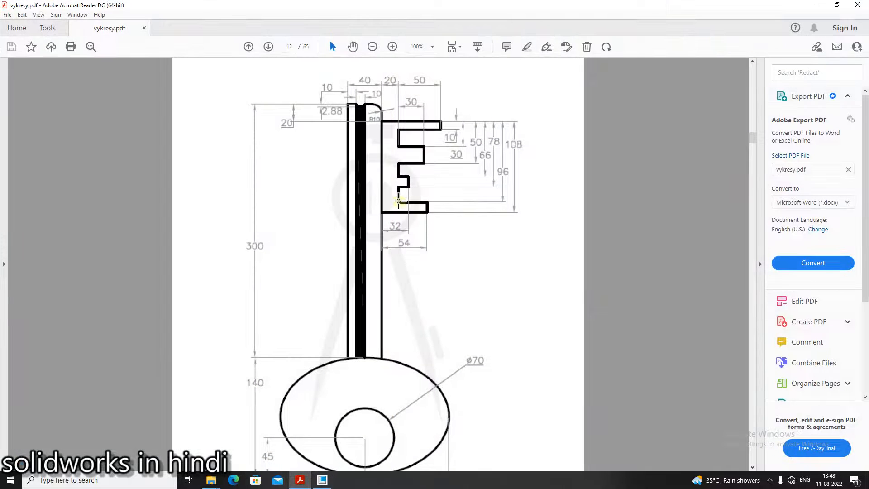
click(301, 480)
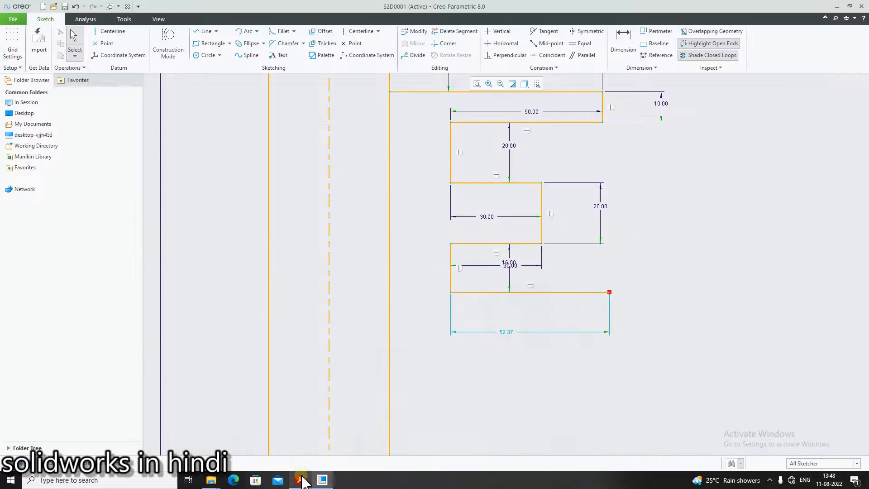
scroll(546, 358, down, 3)
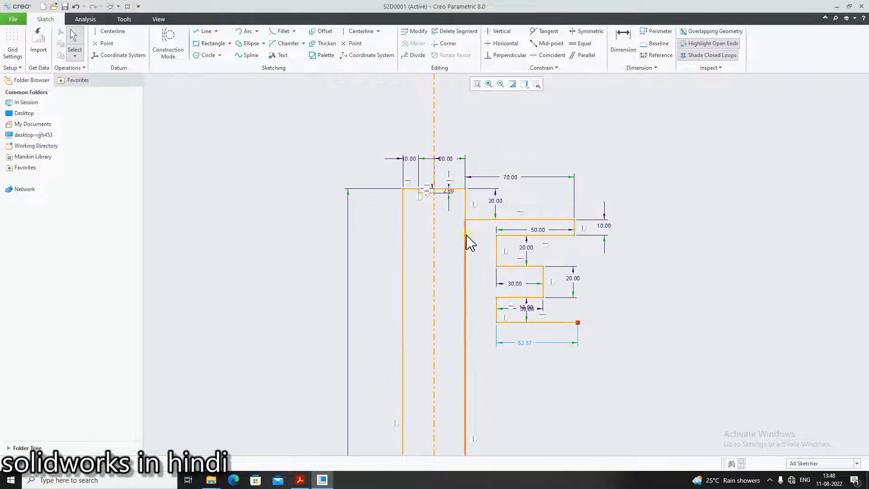
click(300, 480)
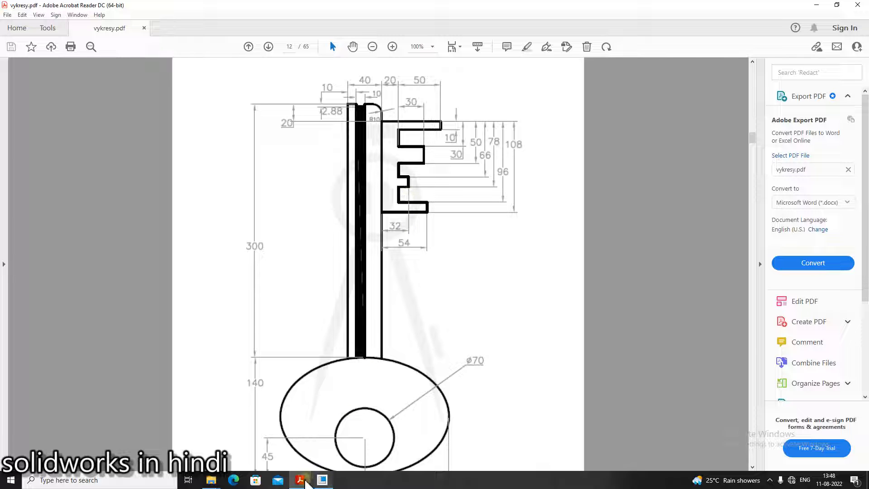
click(322, 479)
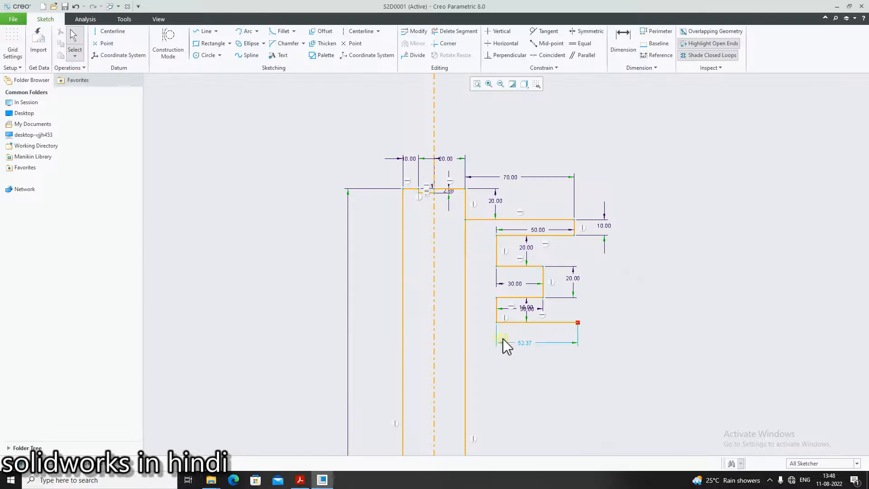
middle_click(526, 349)
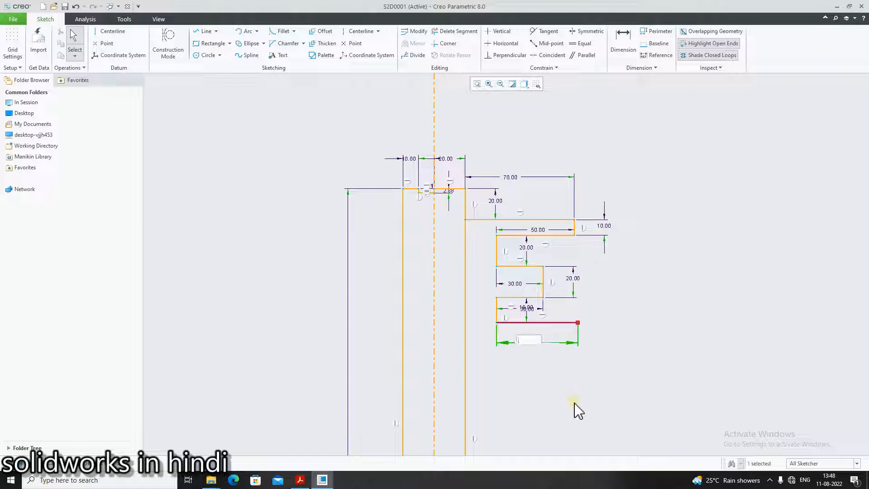
key(Return)
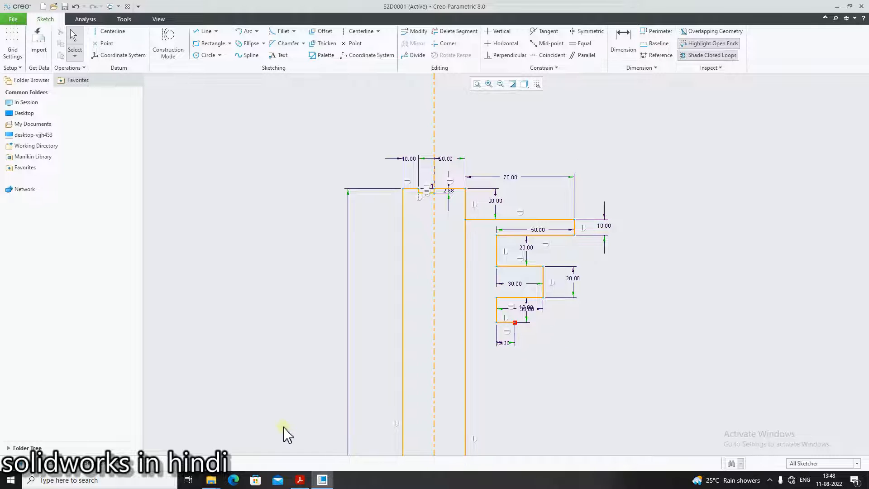
Draw a short vertical line down from the right end of the step's bottom edge
click(299, 480)
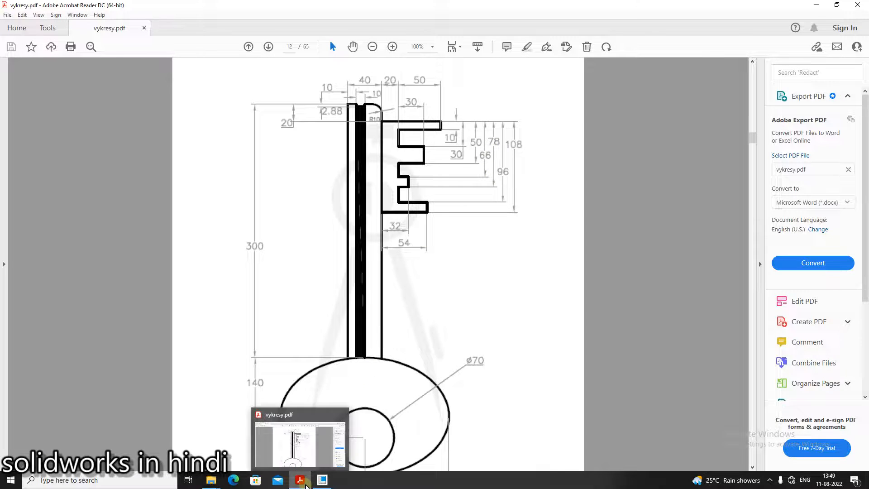
click(321, 479)
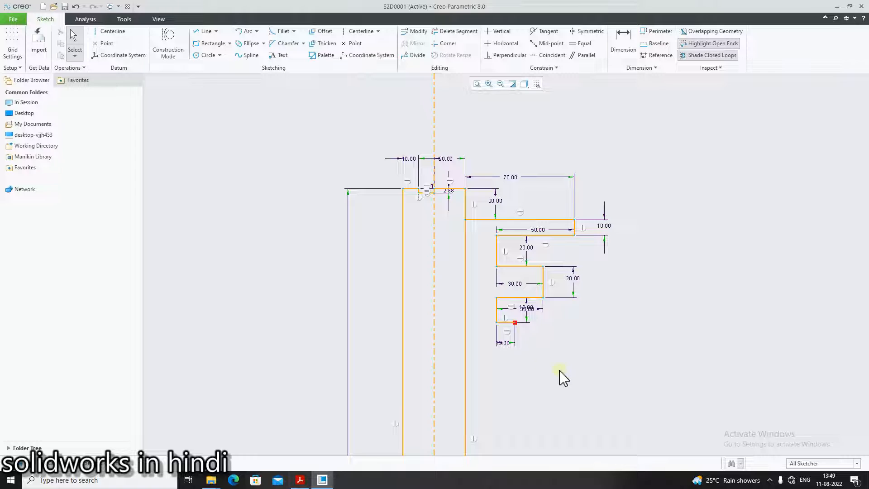
click(204, 31)
click(515, 322)
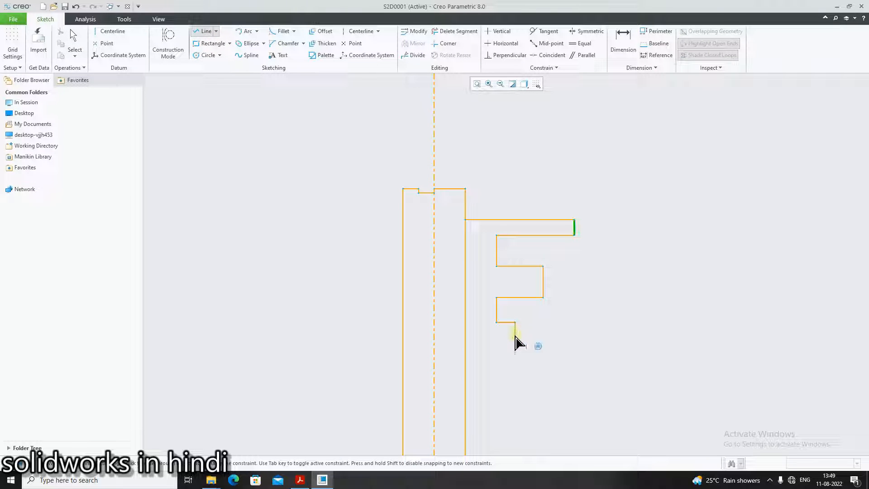
scroll(516, 332, down, 3)
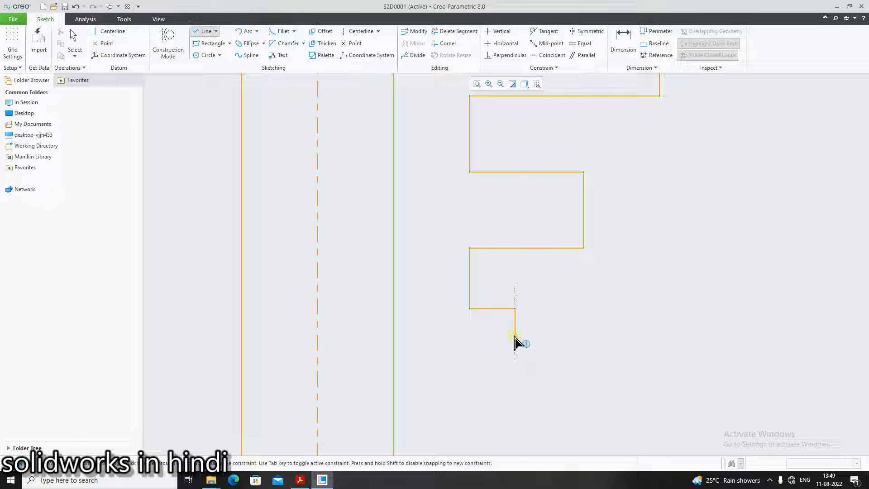
click(514, 335)
middle_click(516, 337)
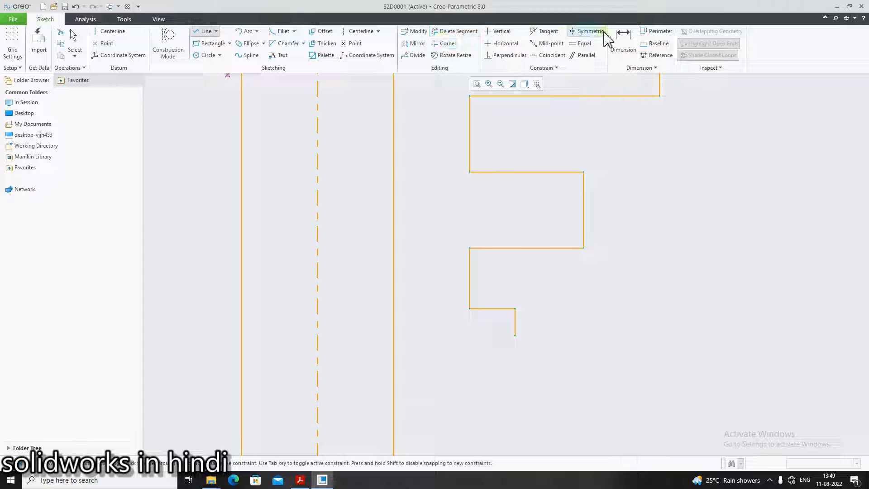
Dimension the new vertical line and set its length to 12
click(623, 40)
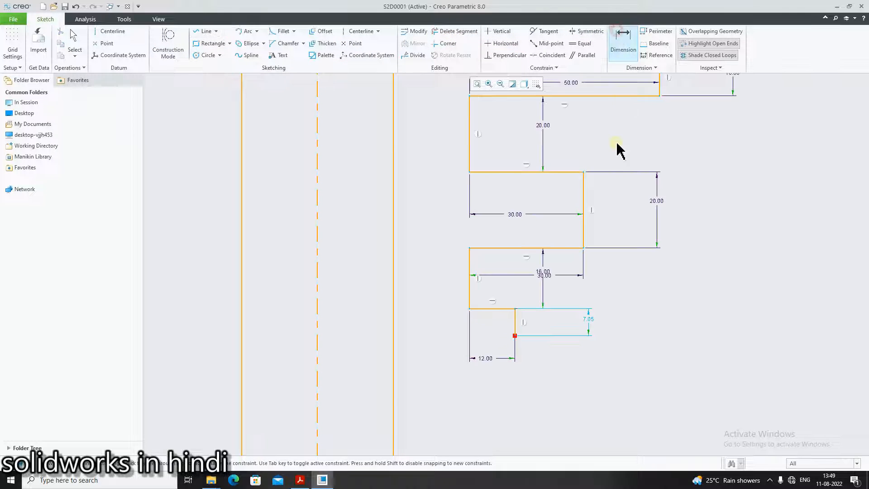
click(587, 320)
key(BackSpace)
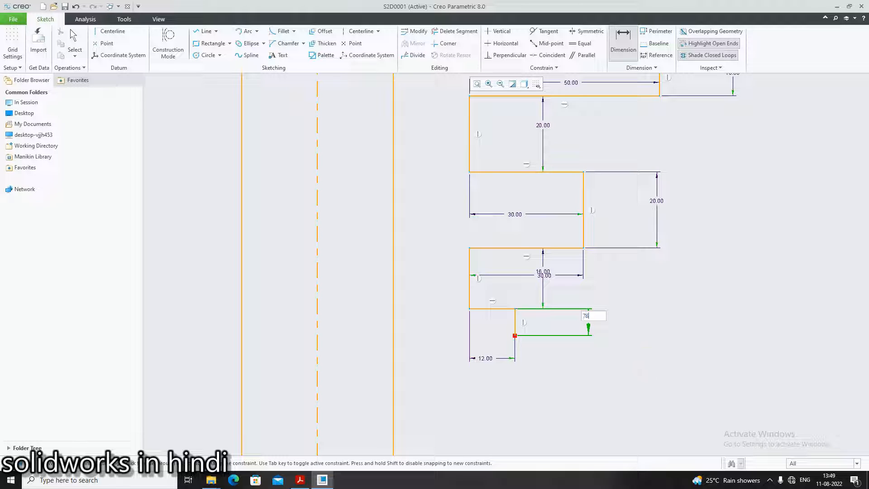
key(Return)
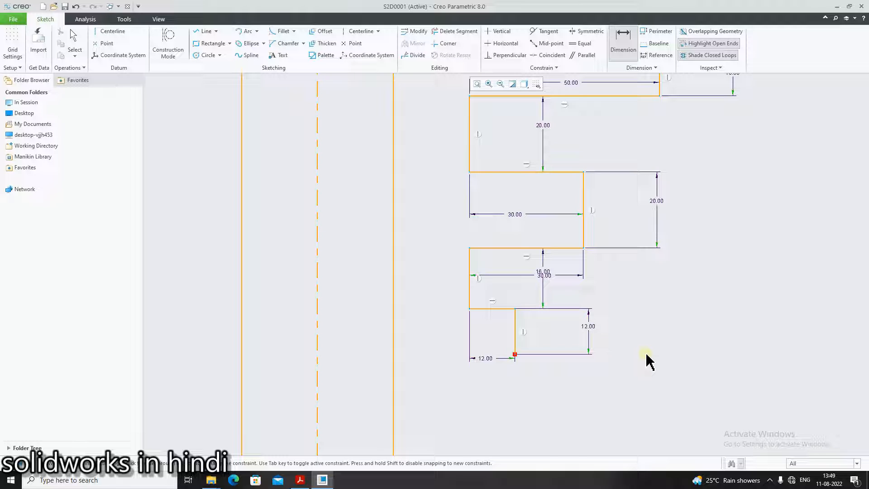
middle_click(646, 354)
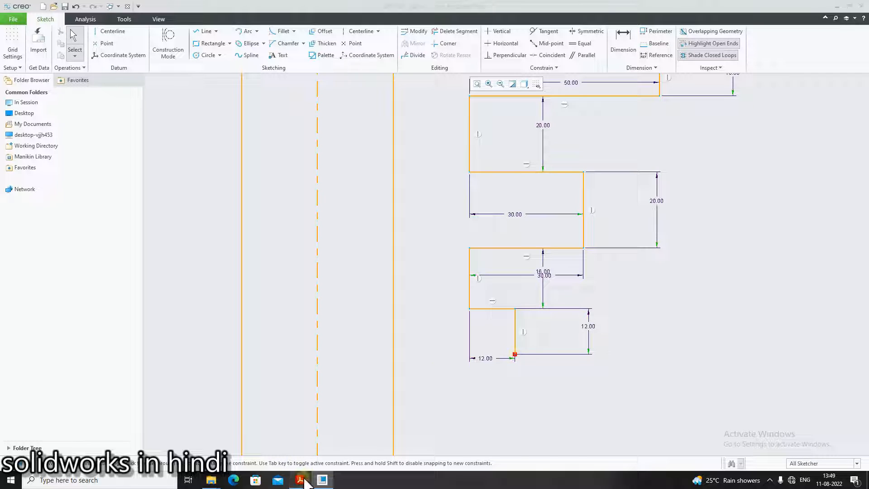
Draw a horizontal line from the vertical line's lower end left to the bit's left edge
click(303, 480)
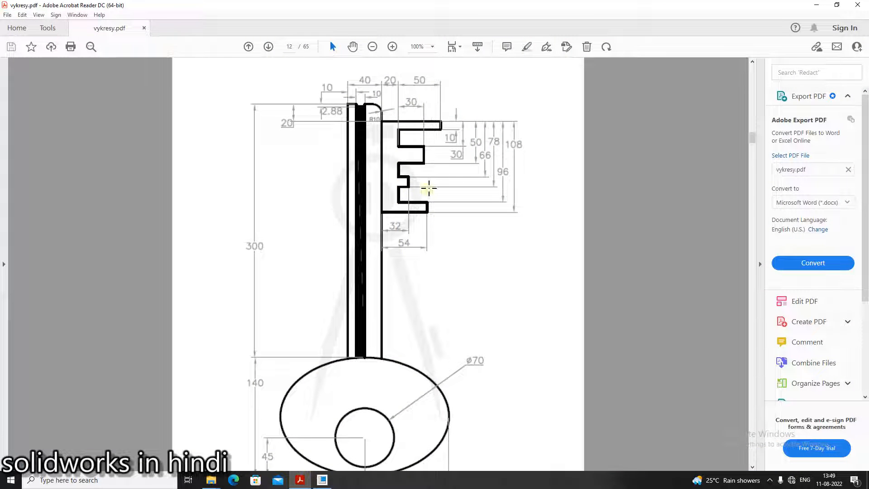
click(323, 479)
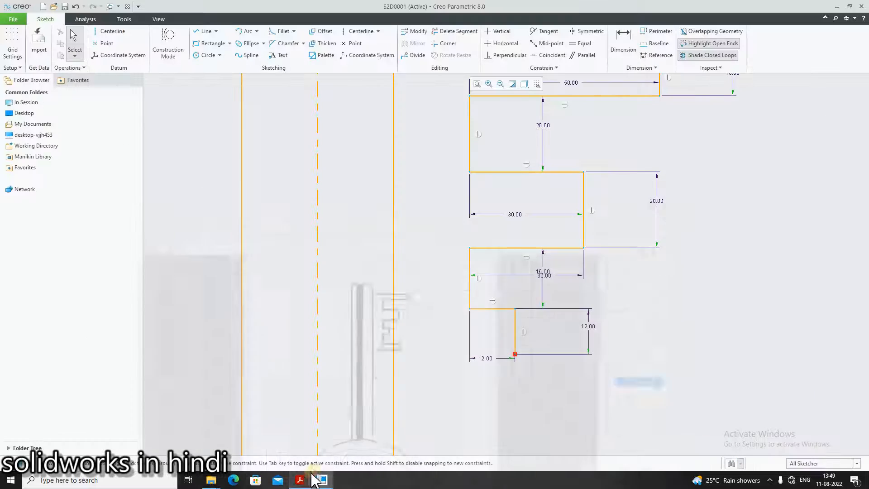
click(204, 31)
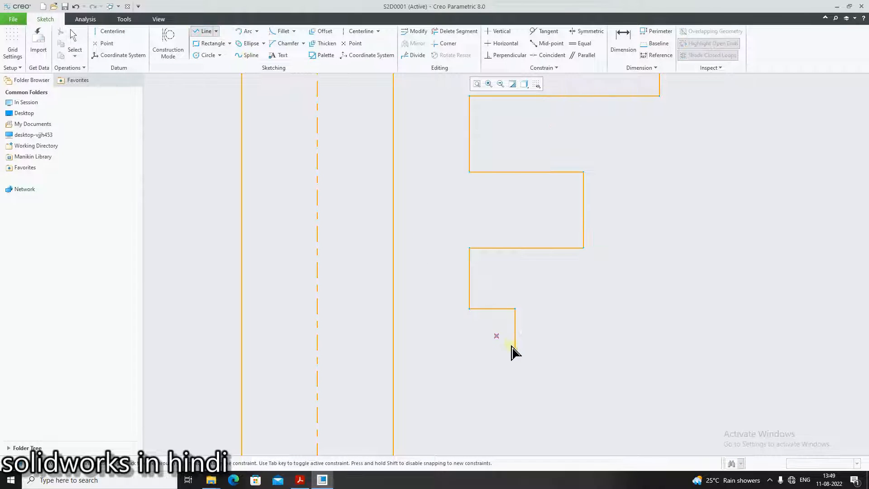
click(515, 354)
click(469, 354)
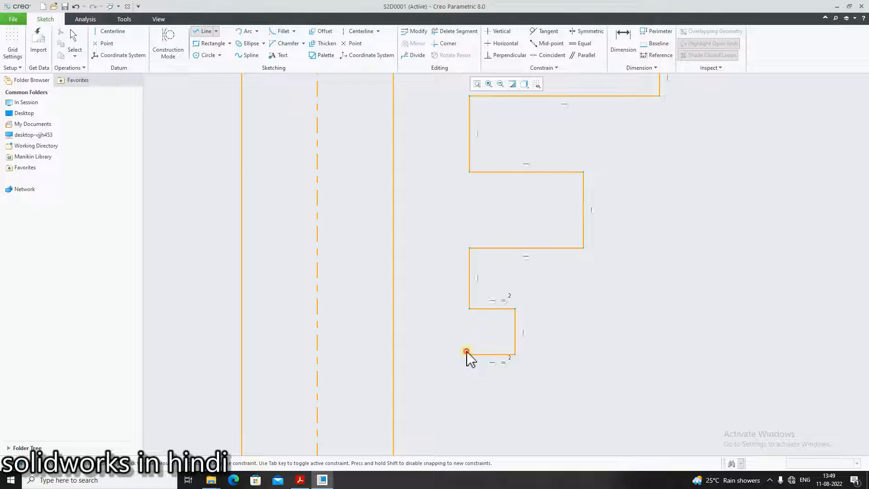
Continue the outline with a vertical line down and a horizontal line to the right for the last bit step
click(298, 484)
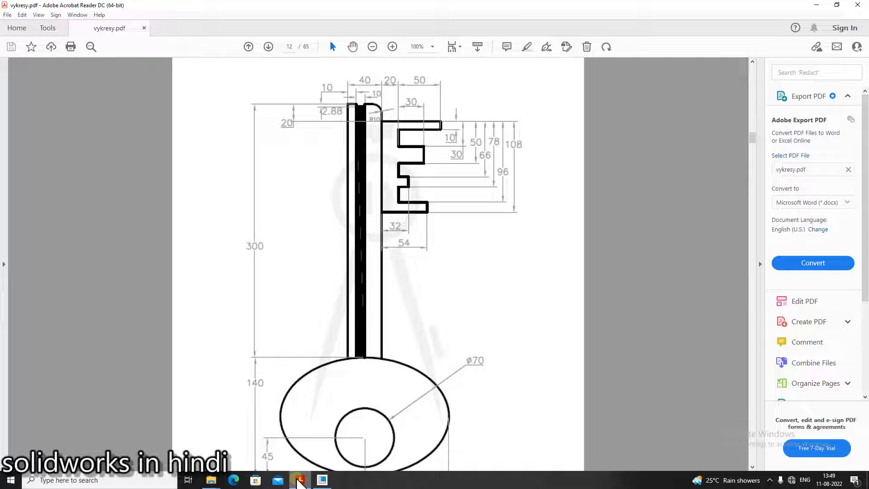
click(299, 482)
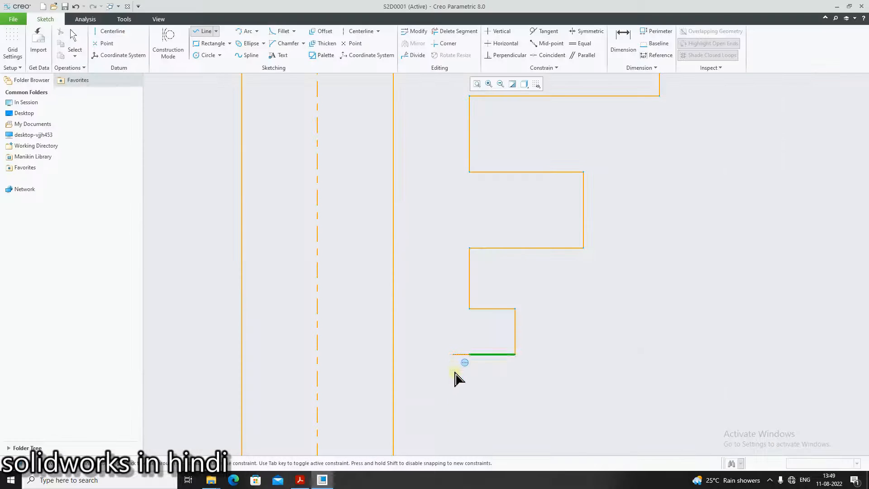
click(469, 410)
click(546, 409)
middle_click(474, 401)
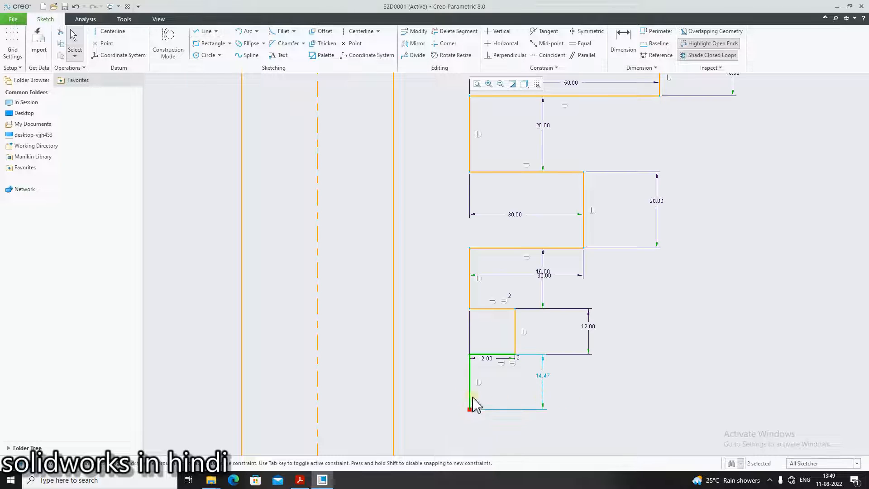
Set the last bit step's height to 96-78
double_click(543, 376)
key(BackSpace)
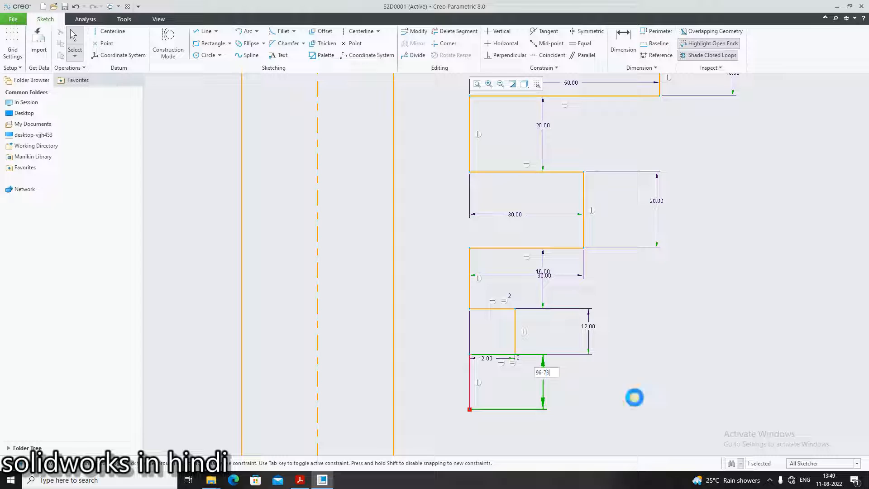
key(Return)
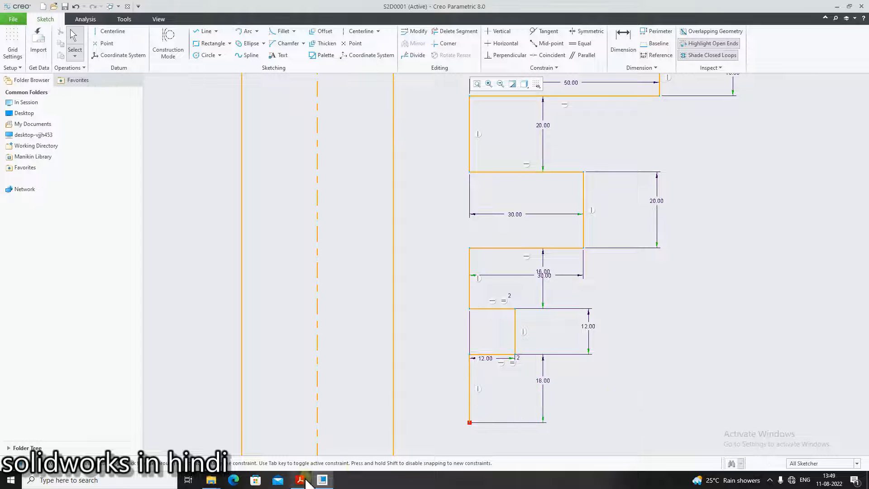
Check the reference drawing, then draw a horizontal line from the bit's lower left corner to the right
click(300, 480)
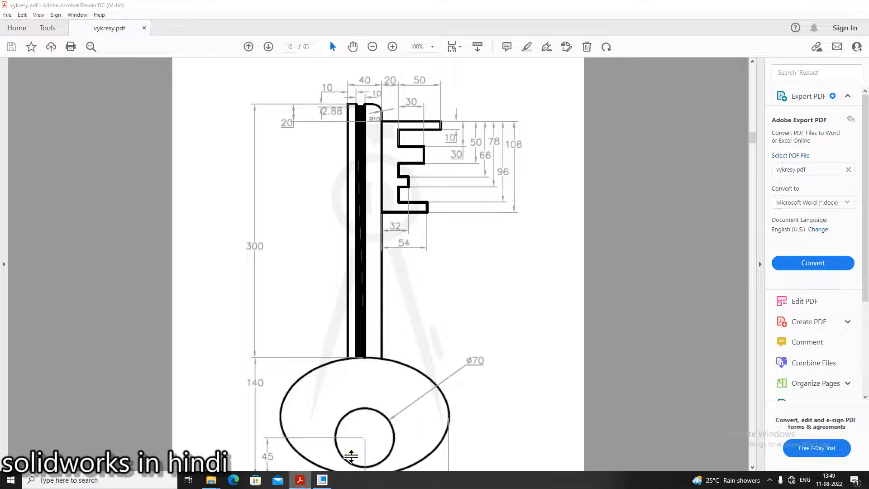
click(322, 480)
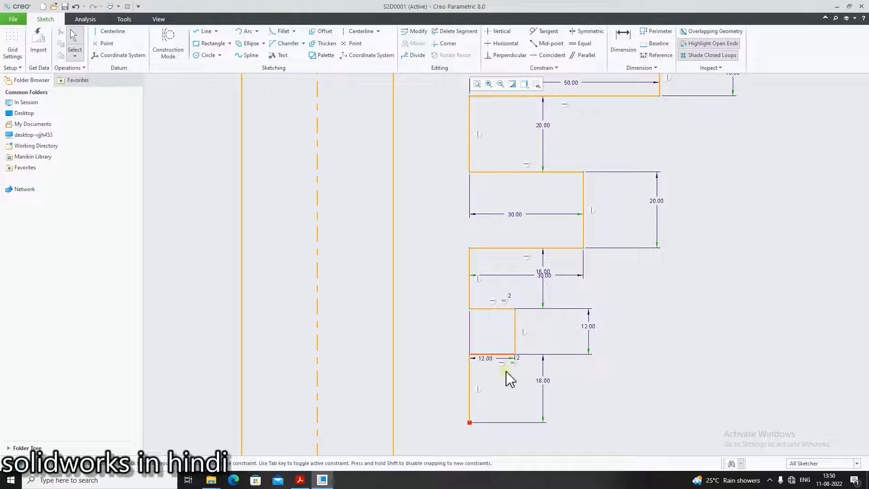
click(211, 31)
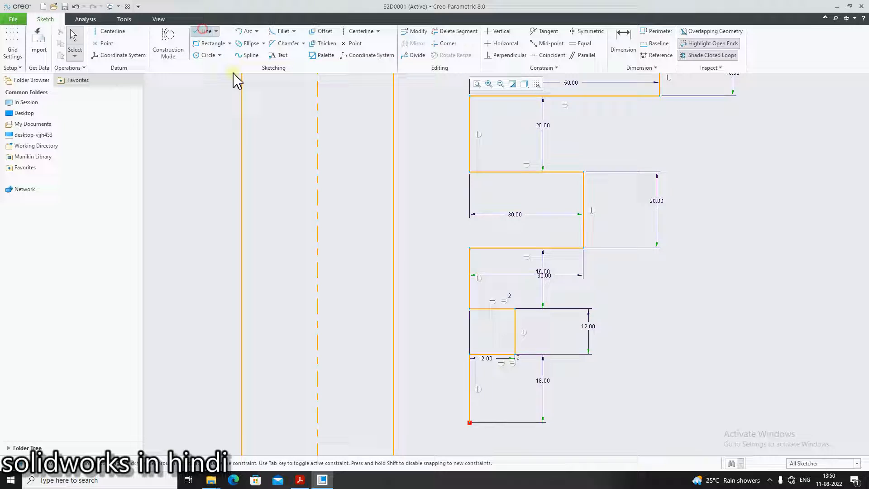
click(469, 422)
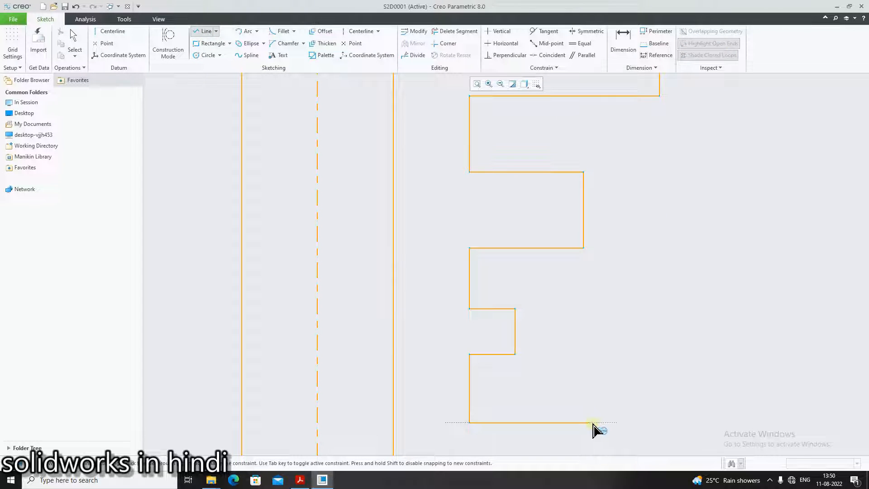
click(640, 423)
scroll(638, 433, up, 4)
scroll(642, 445, up, 2)
scroll(642, 444, down, 4)
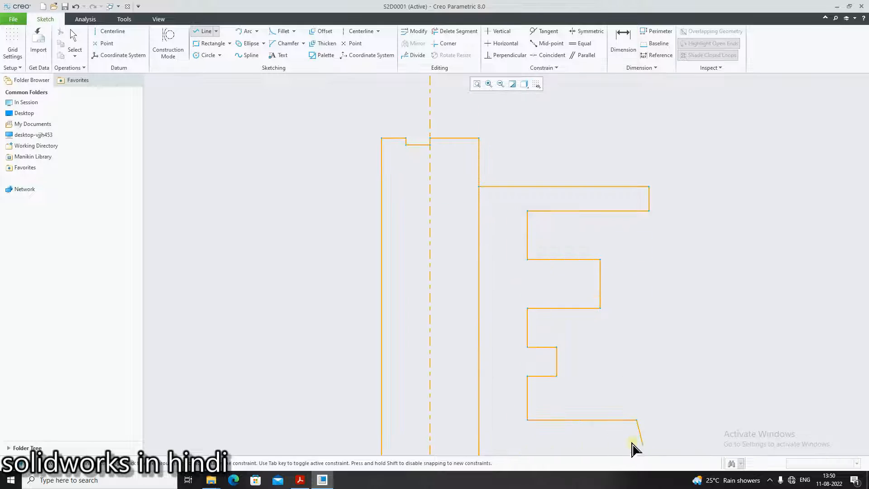
scroll(590, 444, up, 2)
middle_click(589, 445)
middle_click(611, 450)
scroll(611, 450, down, 3)
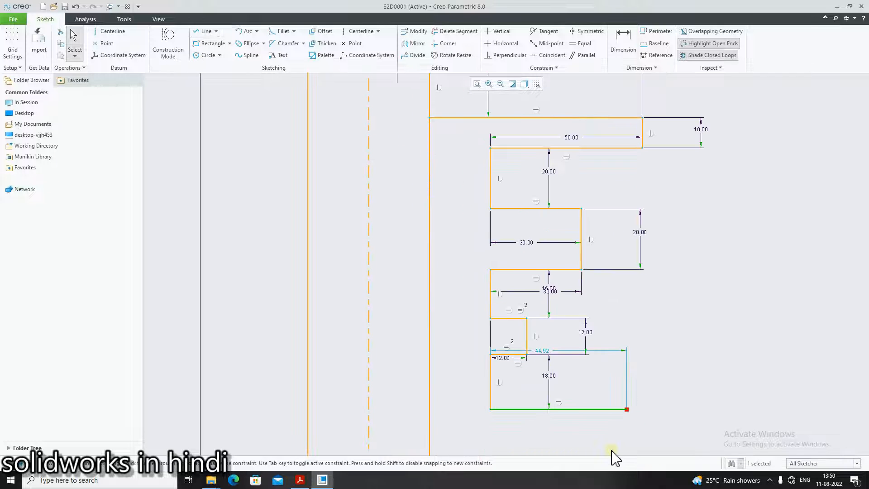
Dimension the horizontal distance from the shank's outer edge to the new line's end and set it to 54
click(627, 33)
click(429, 368)
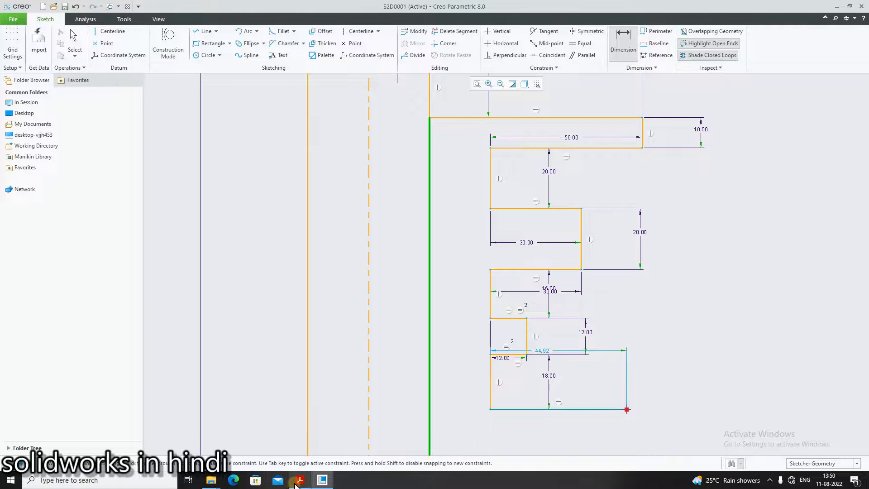
click(299, 481)
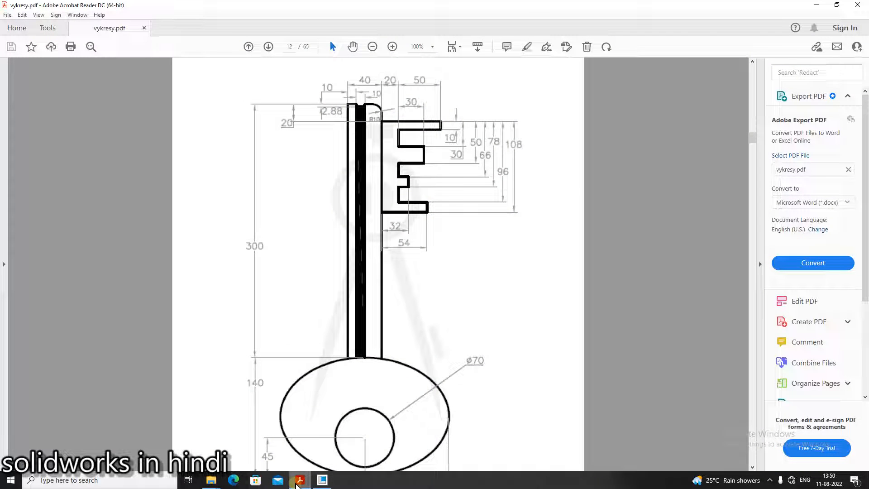
click(297, 484)
scroll(530, 401, up, 5)
scroll(561, 425, down, 3)
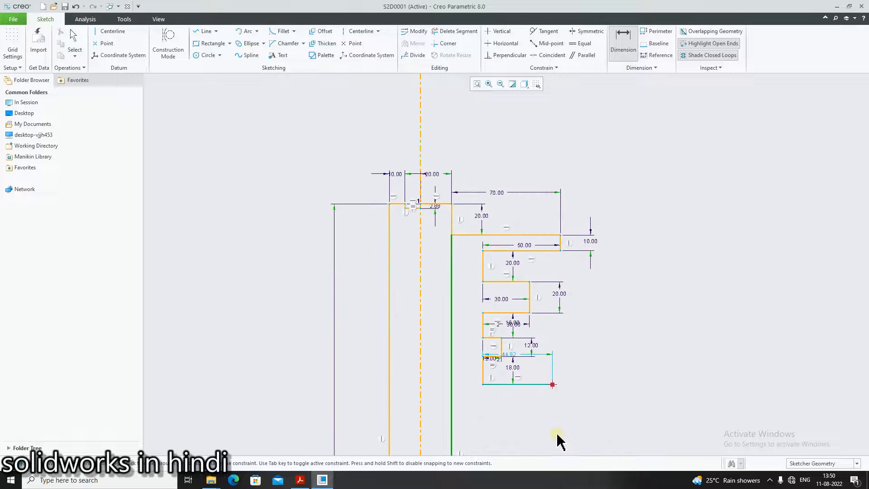
click(300, 481)
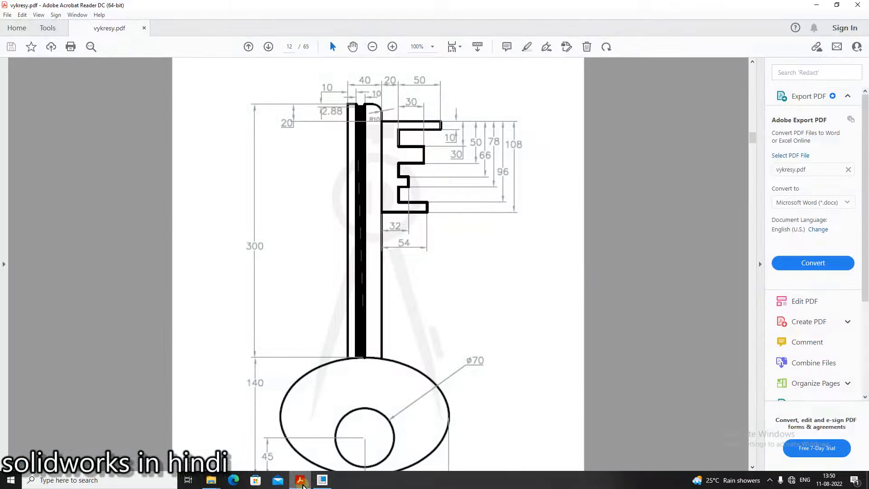
click(301, 482)
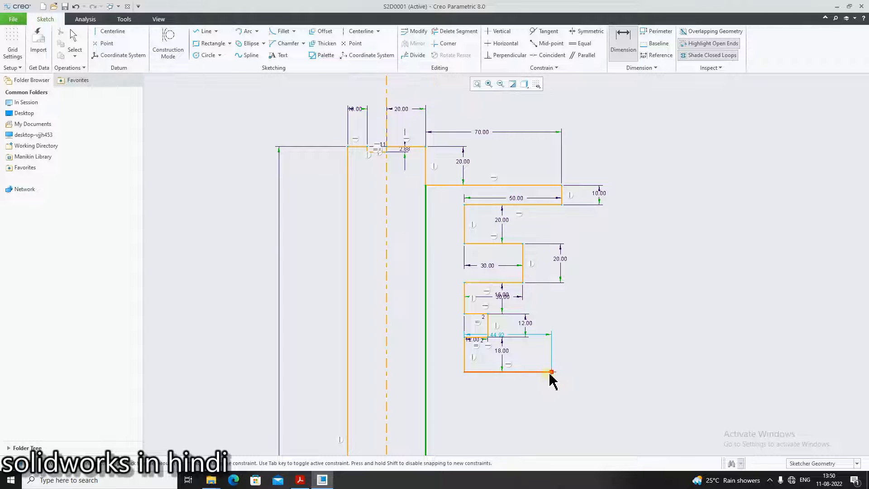
middle_click(500, 401)
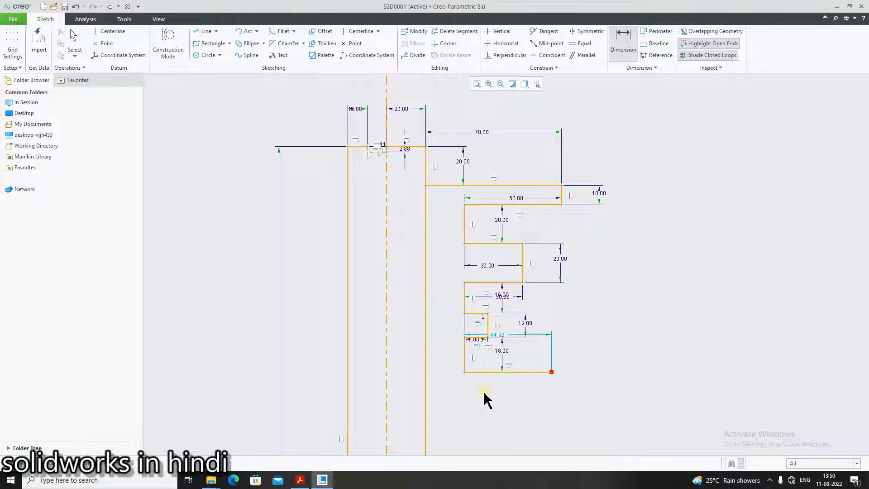
click(623, 37)
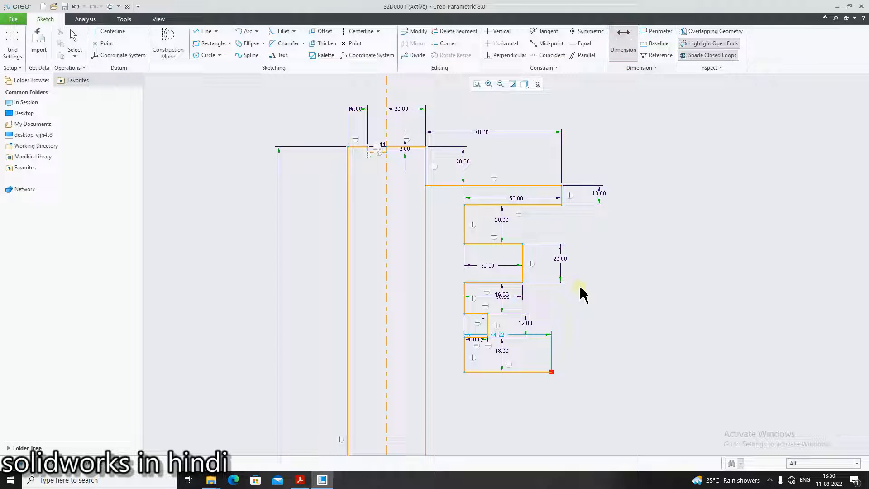
click(551, 371)
click(426, 378)
middle_click(484, 402)
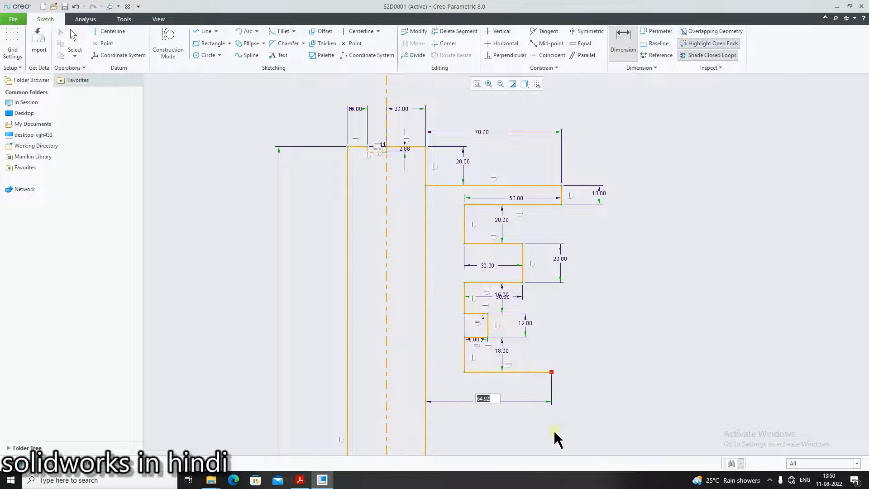
key(BackSpace)
text(54)
key(Return)
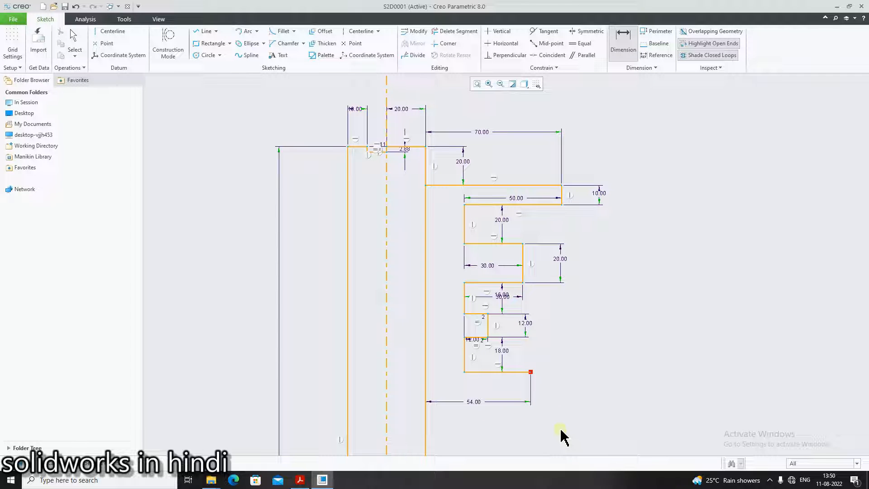
Draw a short vertical line down from the bottom line's right end and set its length to 12
click(300, 479)
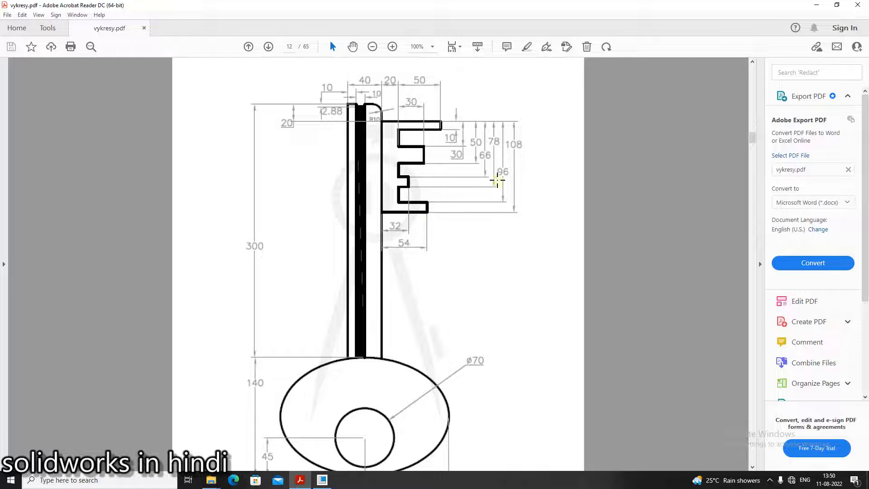
click(322, 480)
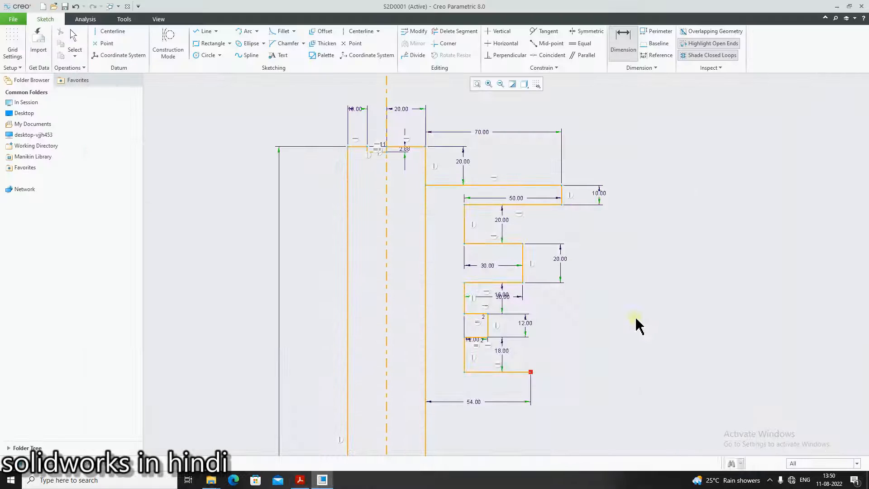
click(204, 31)
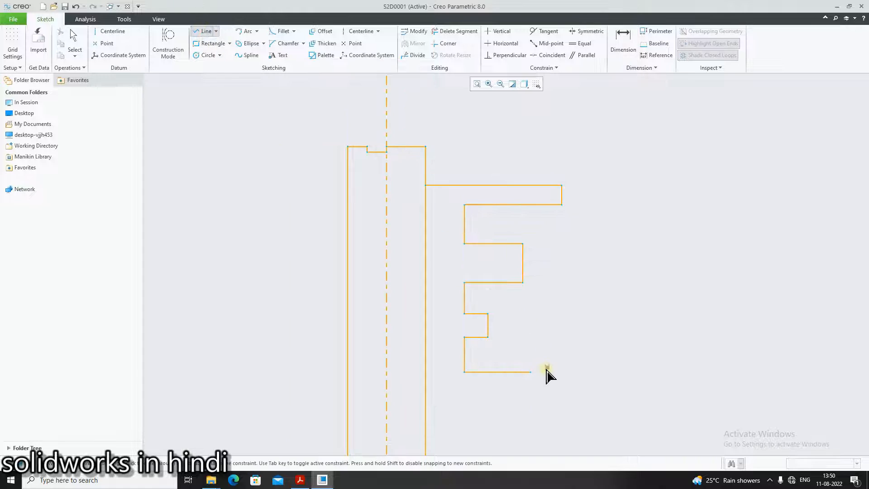
click(533, 372)
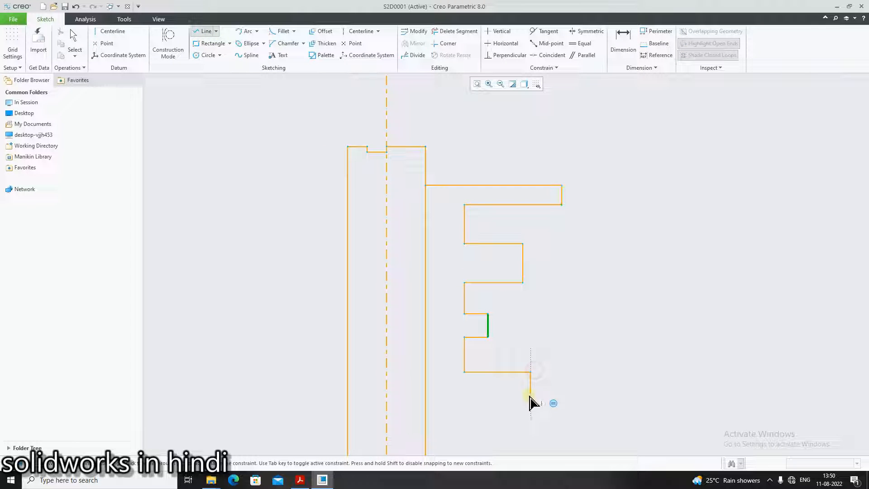
scroll(530, 393, up, 3)
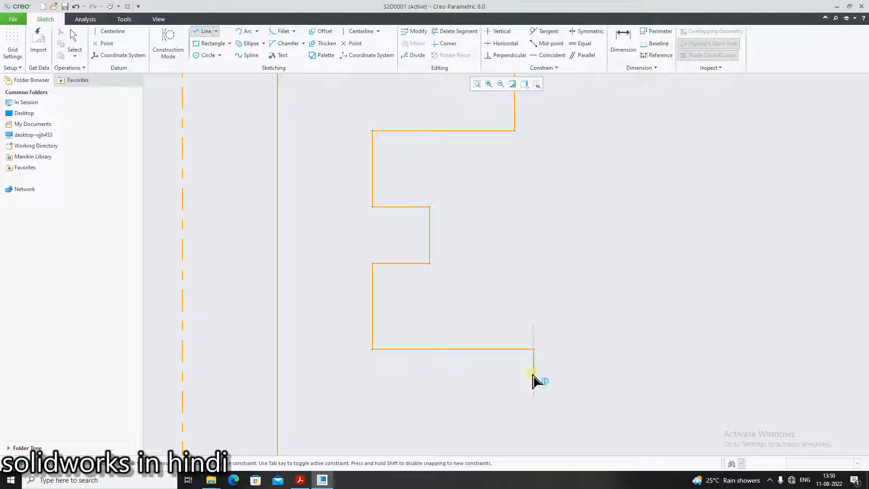
click(533, 375)
middle_click(566, 376)
middle_click(539, 365)
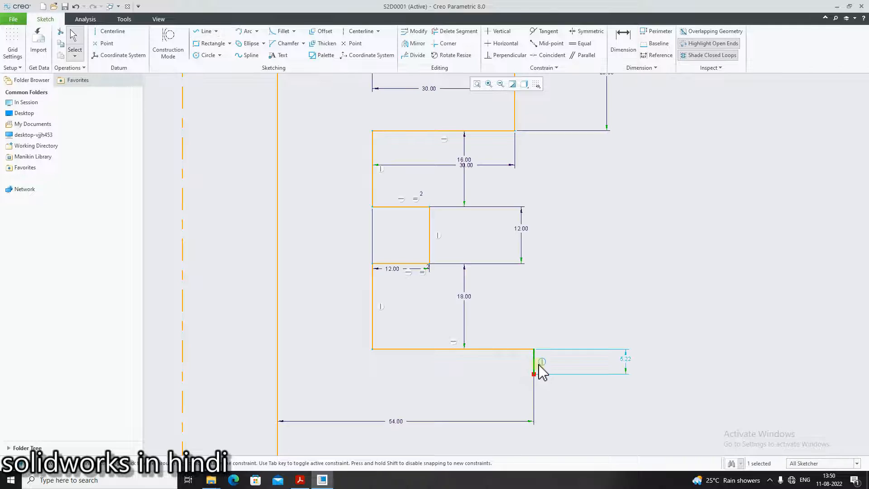
double_click(631, 358)
text(108-9)
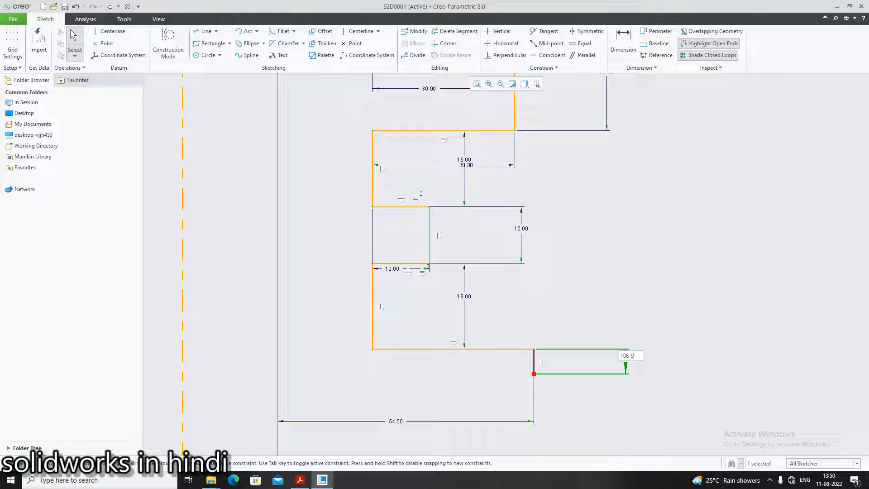
key(Return)
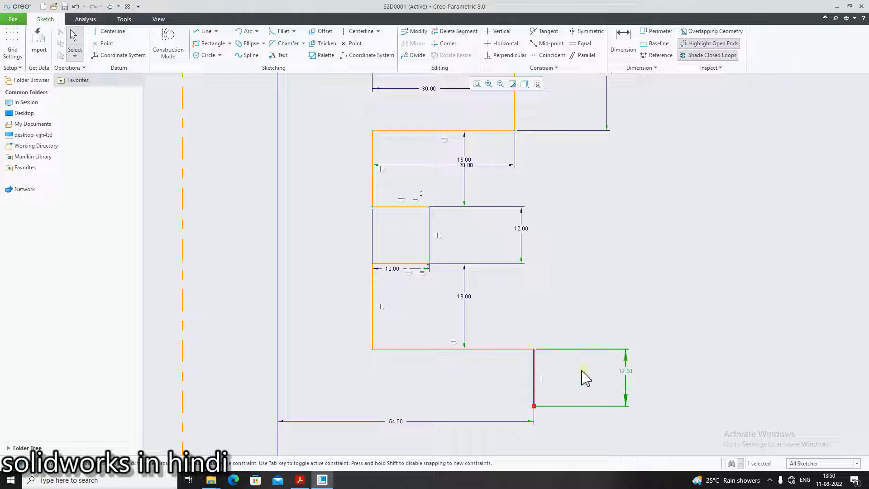
Draw a horizontal line from that vertical line's lower end left to the shank's outer edge
click(300, 480)
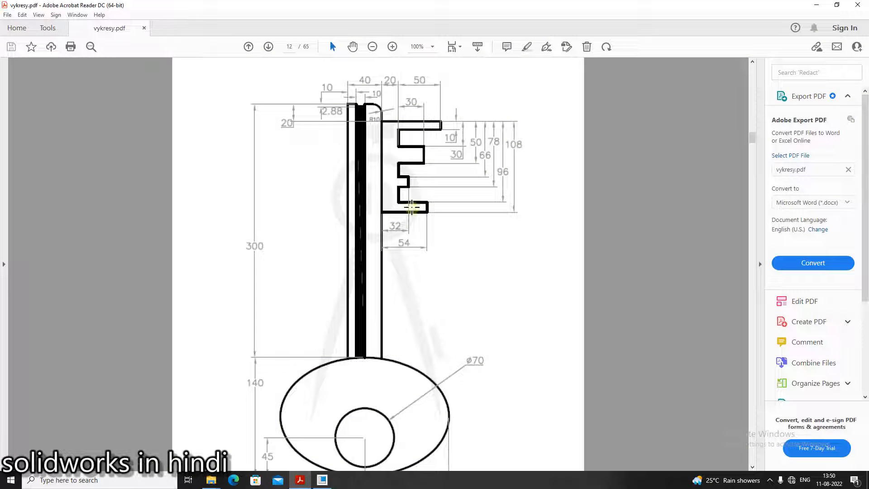
click(322, 480)
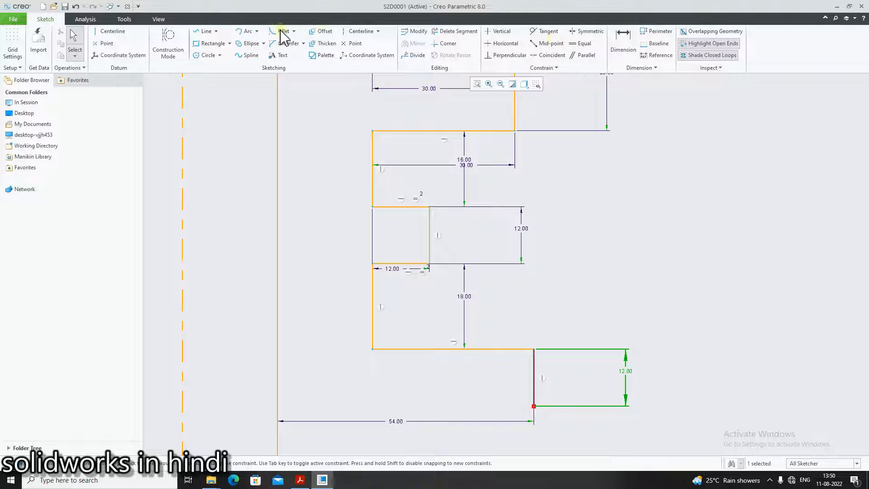
click(204, 31)
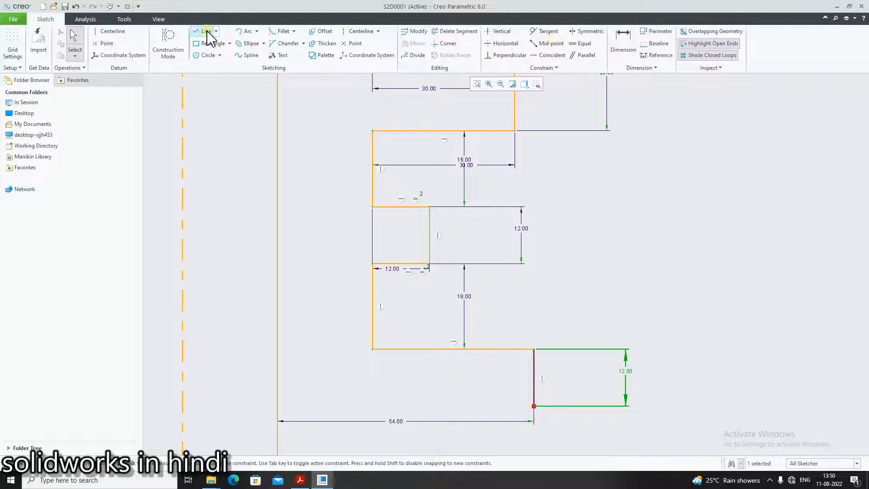
click(533, 405)
click(280, 406)
middle_click(571, 406)
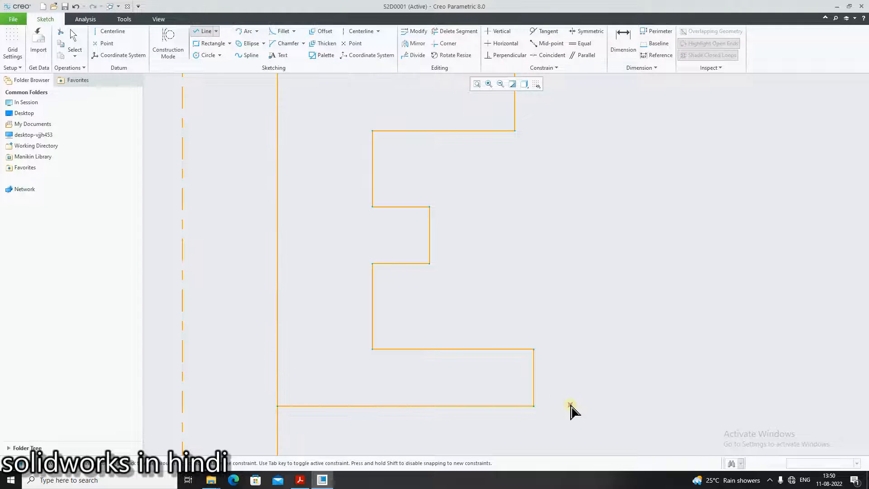
scroll(571, 406, up, 9)
scroll(621, 437, down, 5)
middle_drag(596, 406, 592, 294)
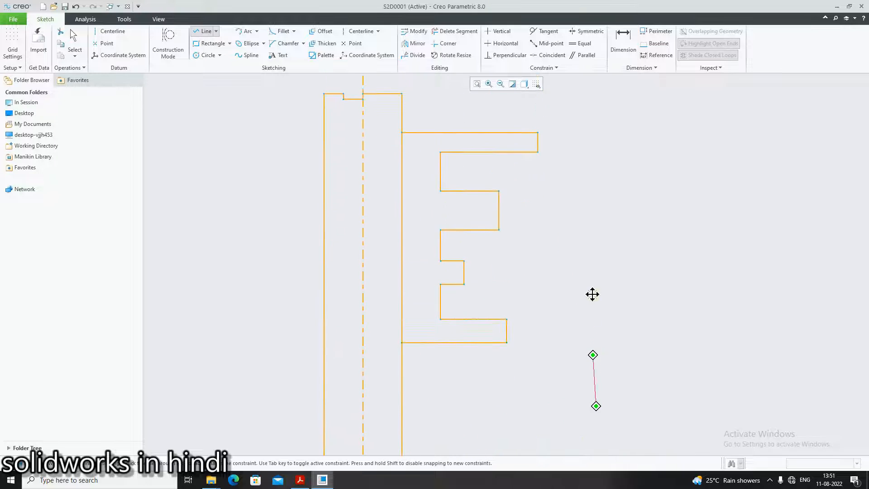
scroll(586, 301, up, 6)
scroll(636, 380, down, 3)
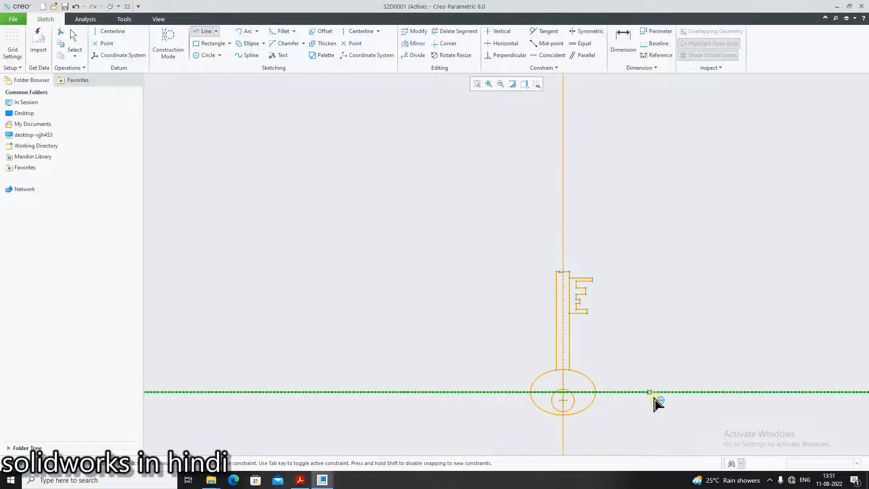
scroll(654, 398, down, 3)
middle_click(555, 393)
scroll(550, 235, down, 1)
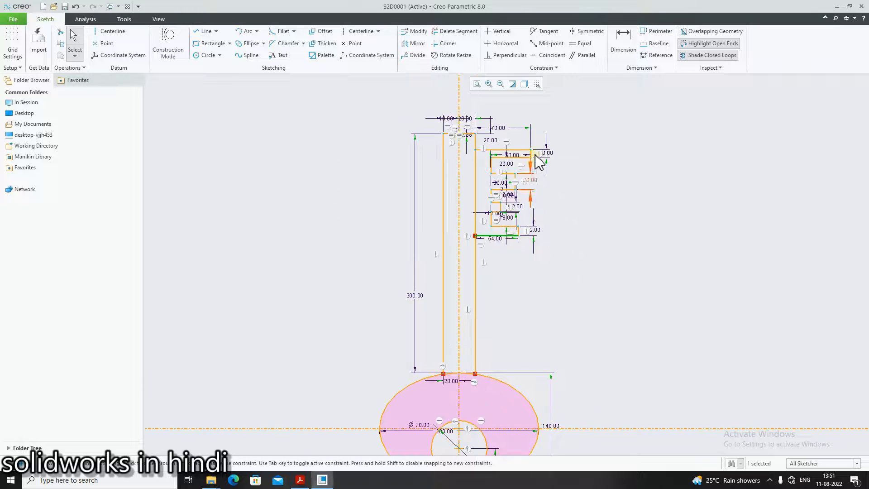
scroll(452, 136, down, 2)
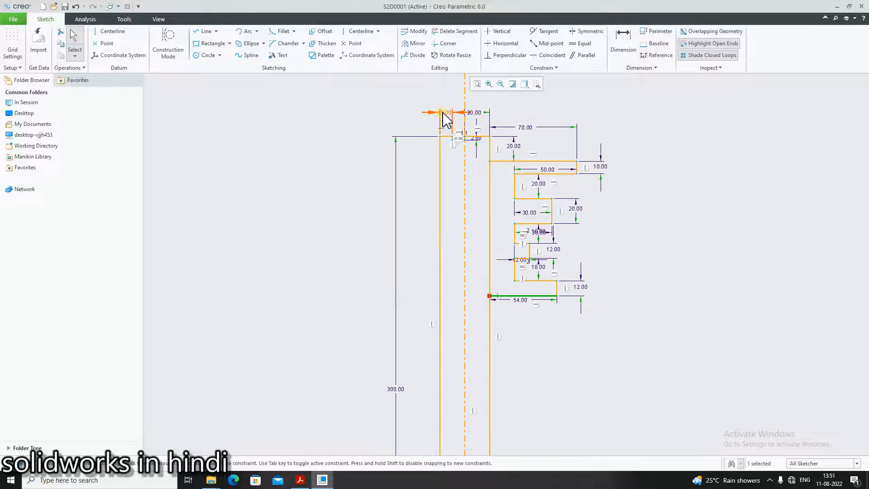
Reposition the dimension labels around the tip and bit so they no longer overlap
drag(446, 117, 335, 111)
mouse_move(475, 113)
mouse_down()
mouse_move(563, 99)
mouse_move(566, 91)
mouse_up()
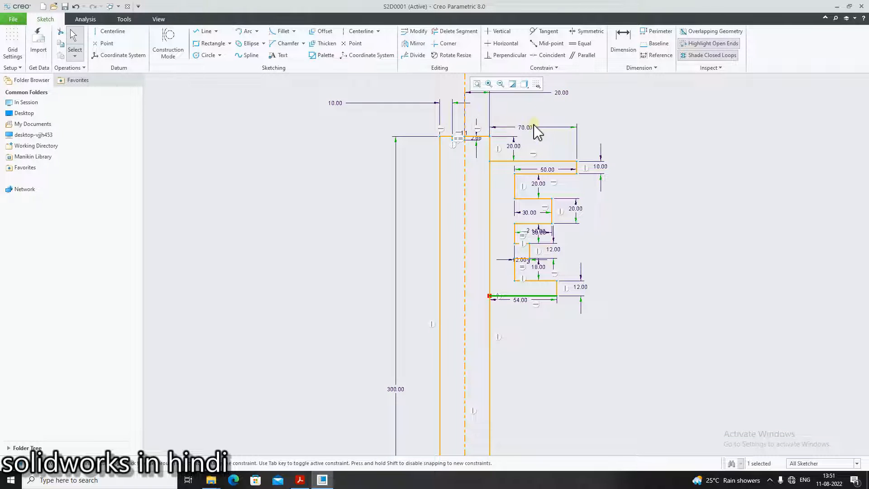
drag(528, 129, 536, 113)
mouse_move(600, 170)
mouse_down()
mouse_move(631, 166)
mouse_move(638, 178)
mouse_up()
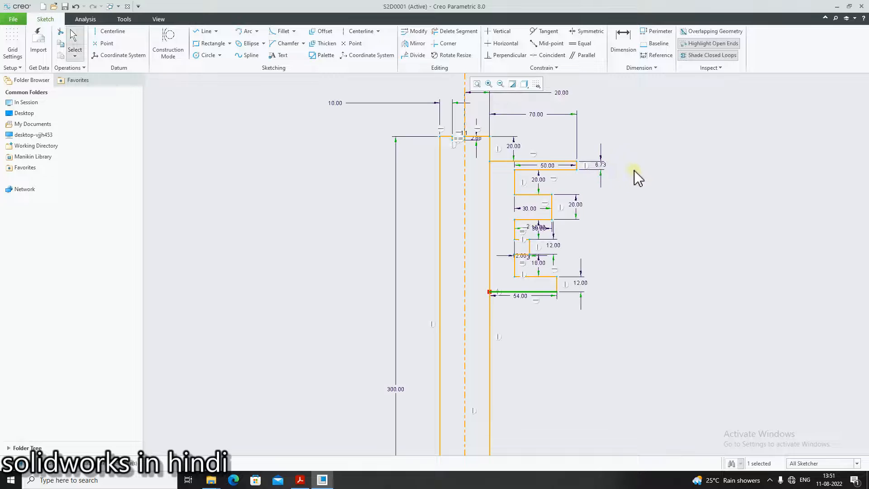
key(ctrl+z)
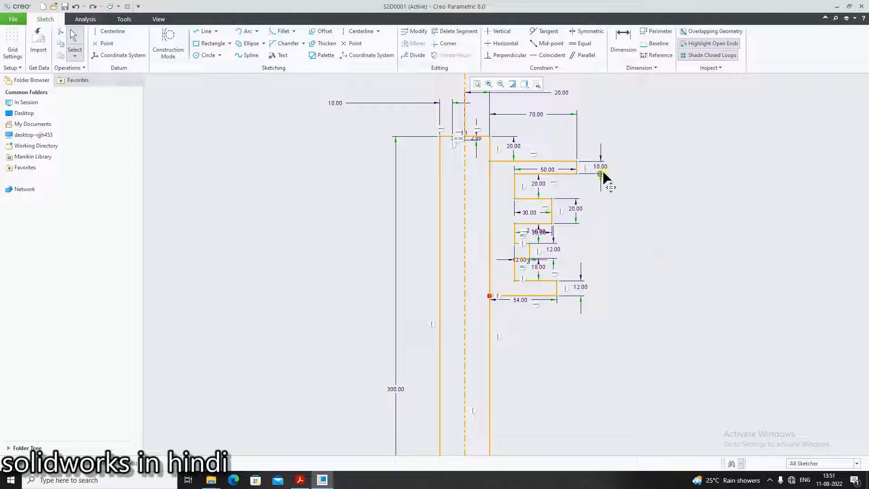
drag(605, 168, 645, 168)
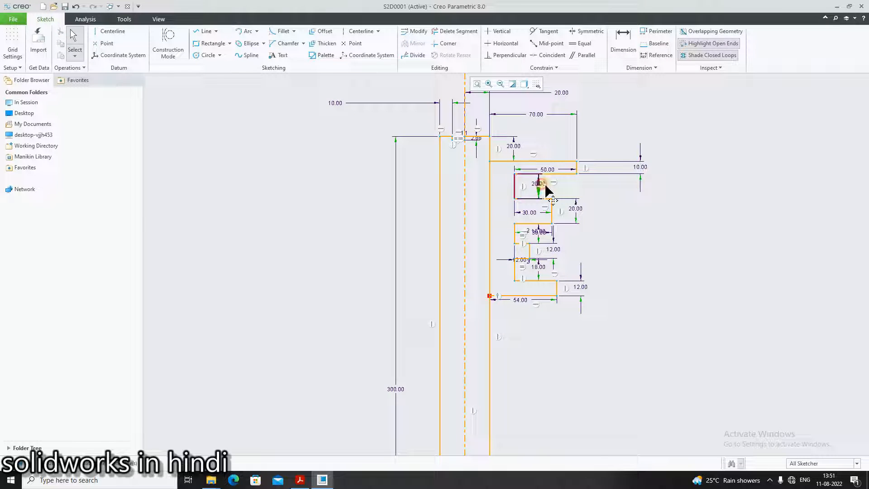
drag(542, 184, 597, 209)
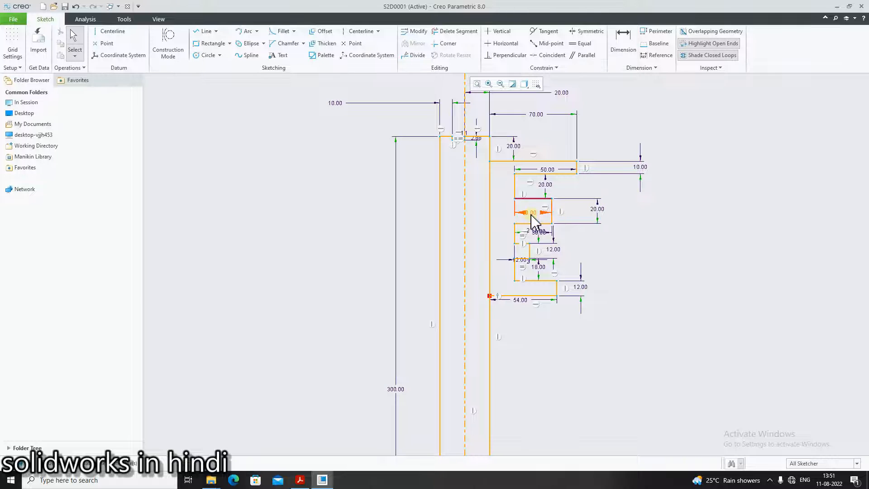
Spread the dimension labels of the bit's steps apart to the right of the profile so each value is readable
scroll(536, 236, down, 2)
drag(541, 231, 639, 240)
drag(564, 256, 634, 262)
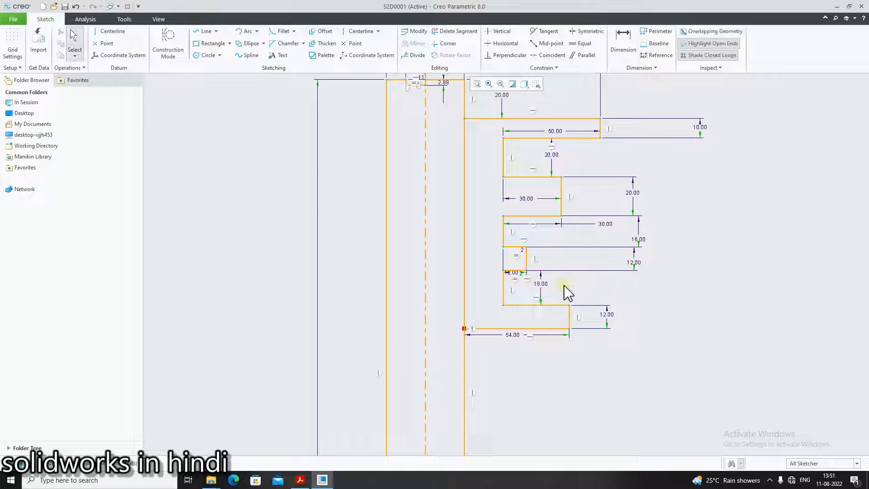
drag(541, 284, 644, 281)
drag(517, 274, 516, 287)
drag(605, 317, 646, 323)
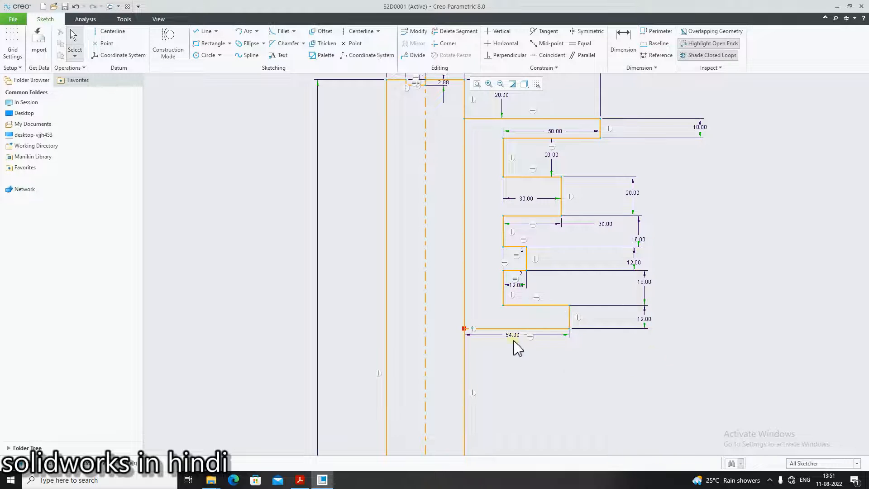
drag(510, 336, 508, 361)
click(641, 374)
Inspect the complete key sketch, from the elliptical bow and hole up to the tip and bit
scroll(641, 381, up, 5)
scroll(683, 421, down, 3)
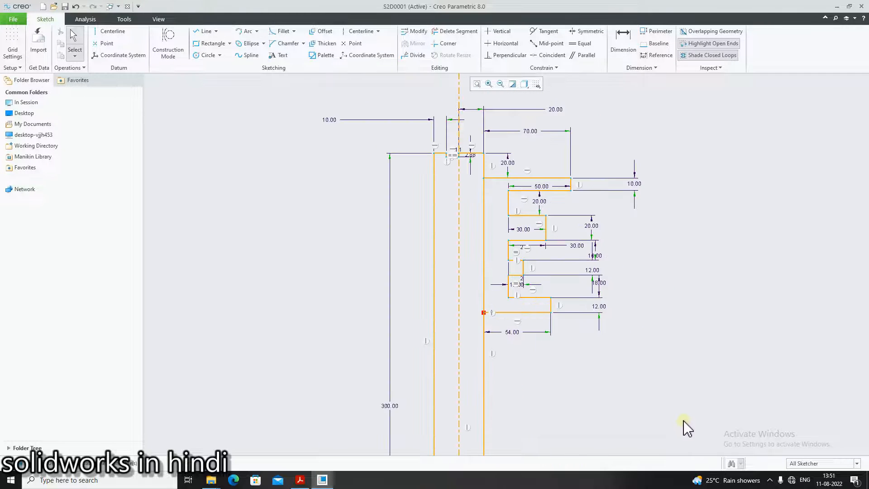
scroll(640, 407, up, 5)
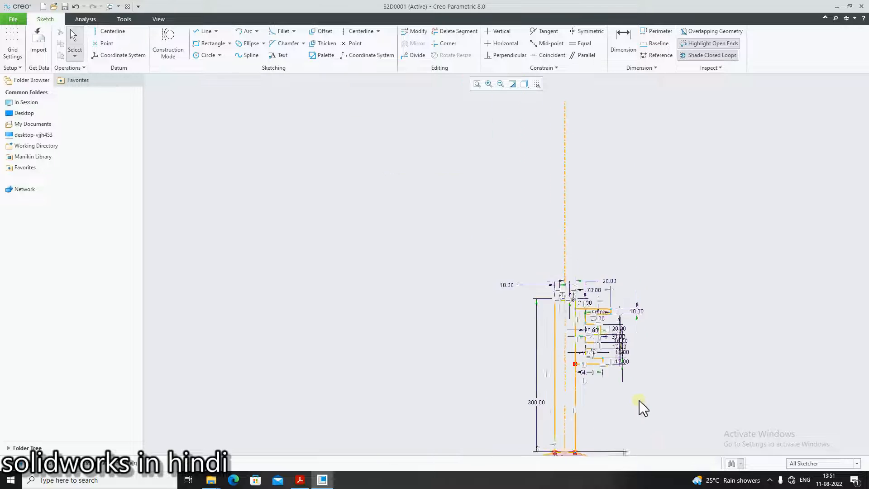
scroll(646, 417, down, 4)
scroll(606, 344, up, 3)
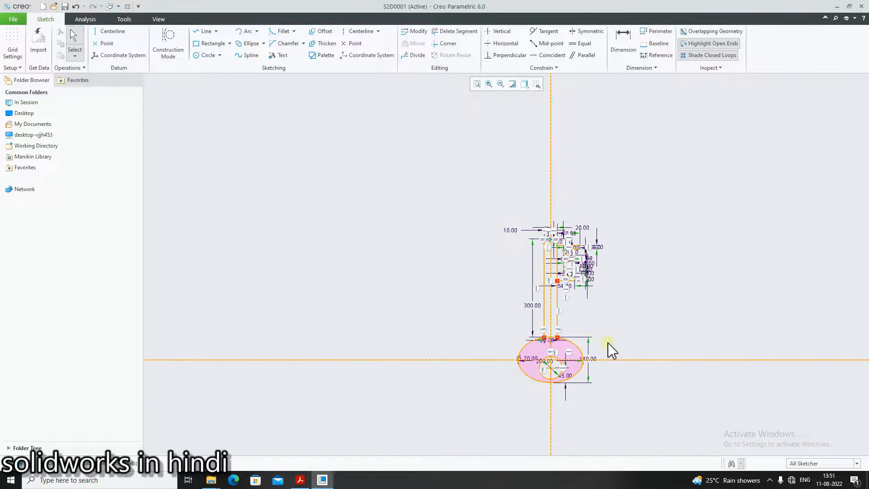
scroll(578, 311, down, 7)
scroll(582, 345, up, 5)
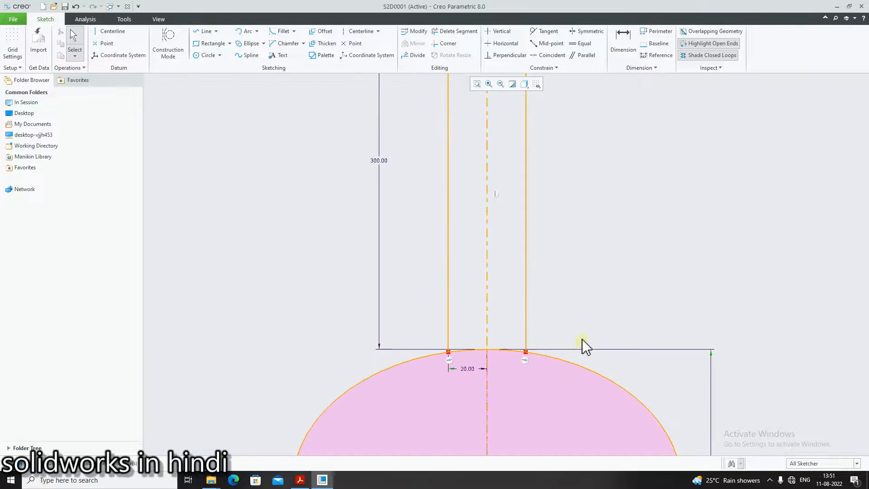
scroll(663, 359, down, 3)
scroll(574, 259, down, 2)
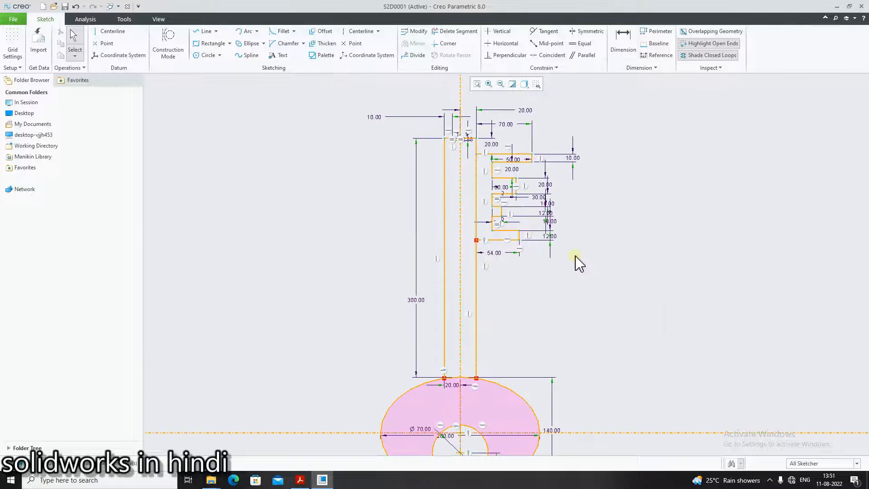
click(598, 328)
click(300, 479)
click(300, 479)
scroll(497, 211, up, 5)
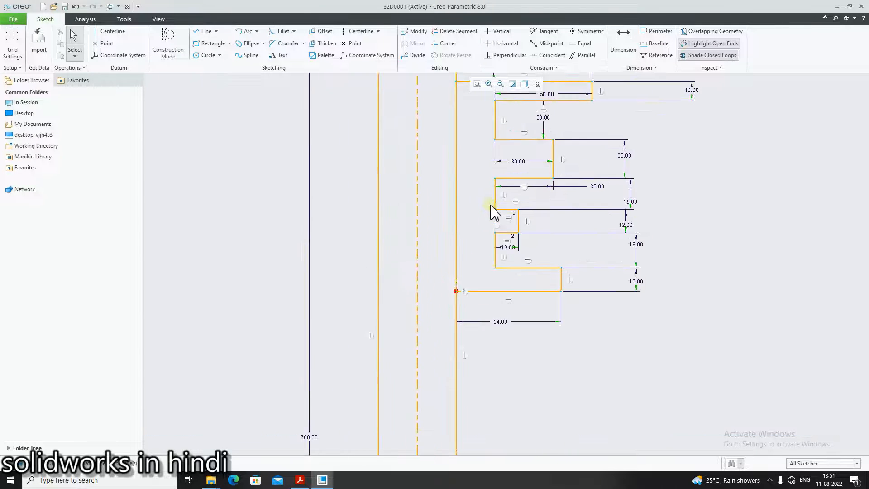
scroll(618, 357, down, 8)
scroll(660, 398, up, 3)
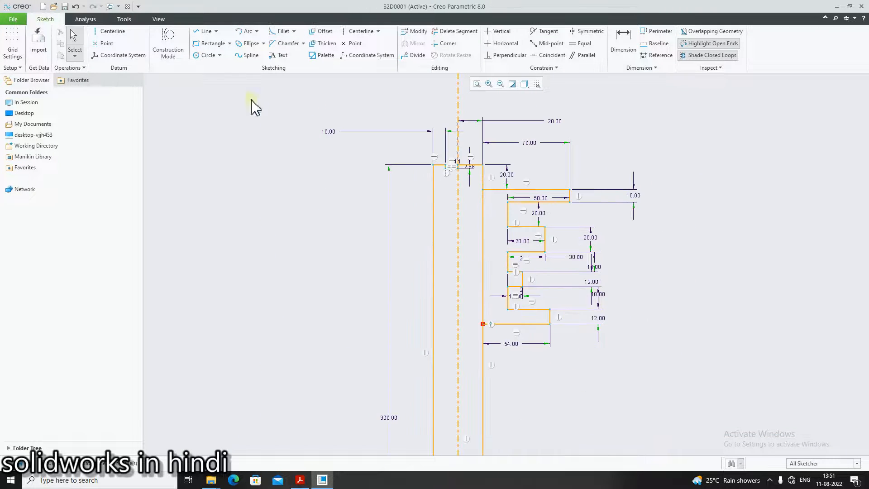
Compare the finished key sketch with the key drawing in the PDF reference
click(199, 31)
scroll(559, 407, down, 3)
scroll(543, 446, up, 2)
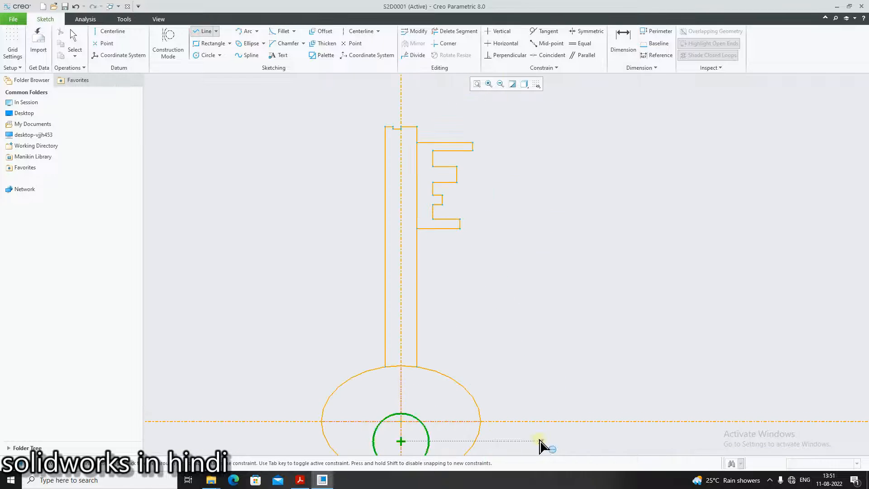
scroll(523, 460, down, 2)
scroll(530, 453, up, 1)
scroll(525, 451, up, 1)
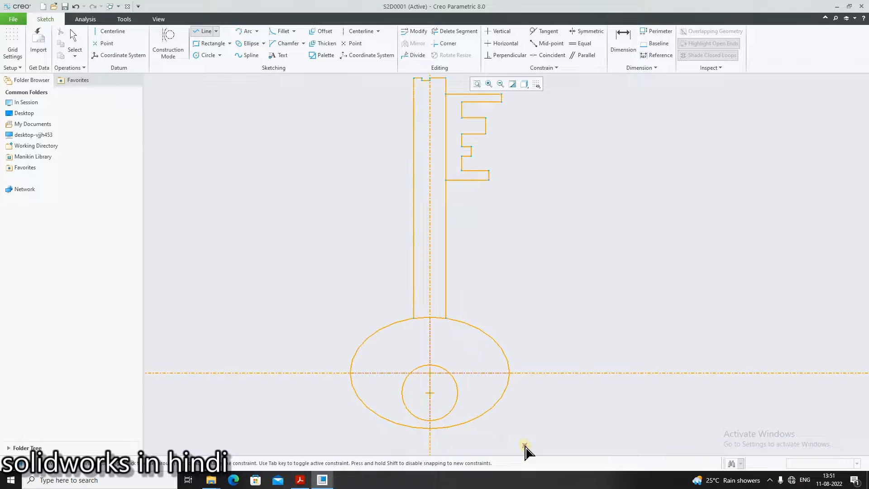
click(300, 480)
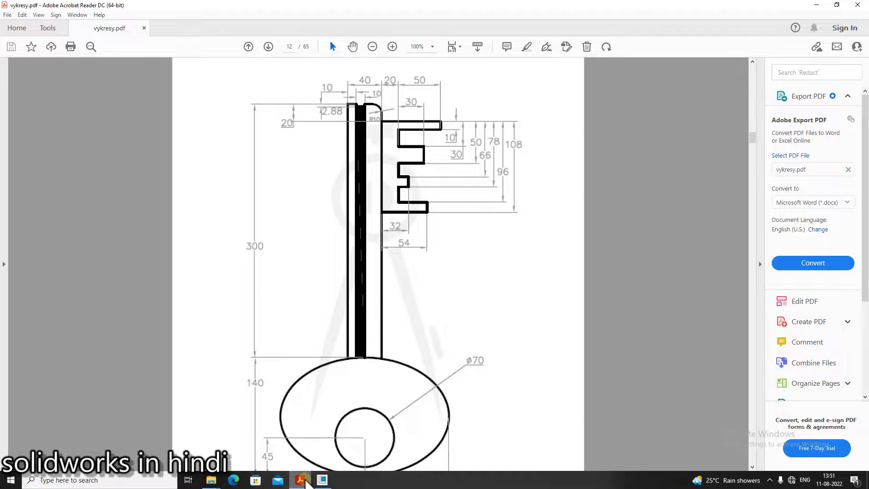
click(306, 481)
scroll(487, 359, down, 1)
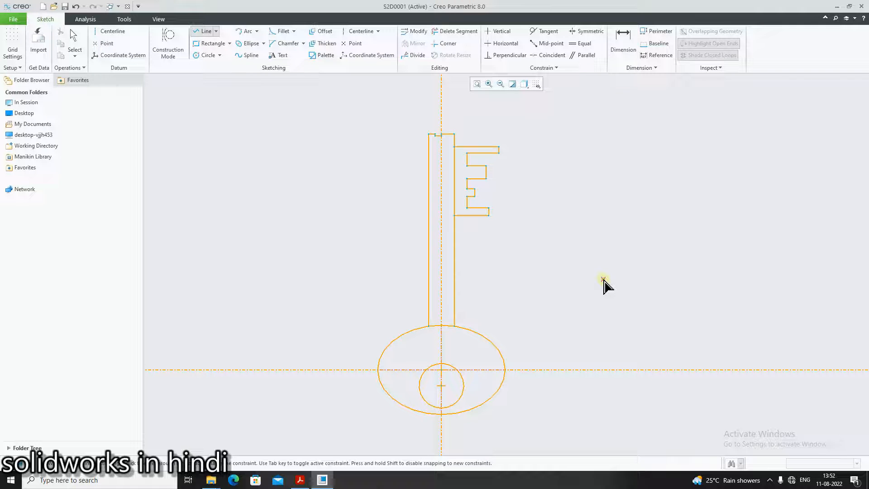
middle_click(605, 284)
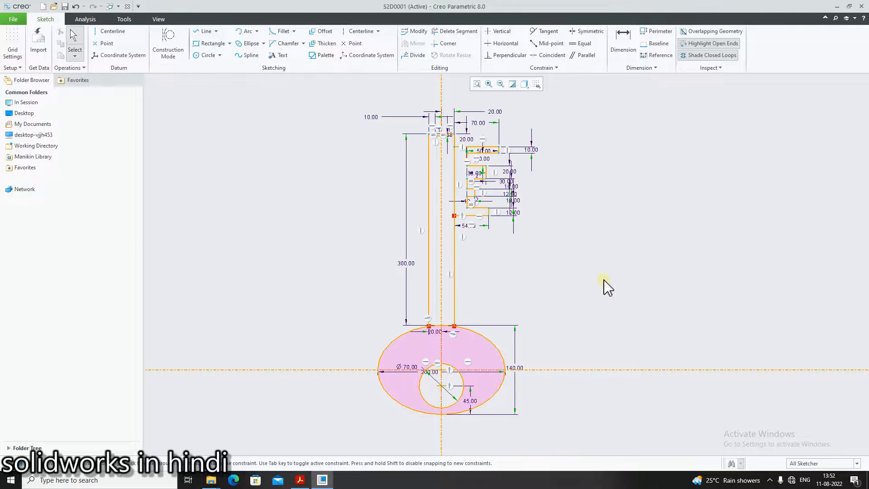
Switch to the reference PDF in Acrobat Reader and move on to the next 2D drawing on page 13
click(300, 480)
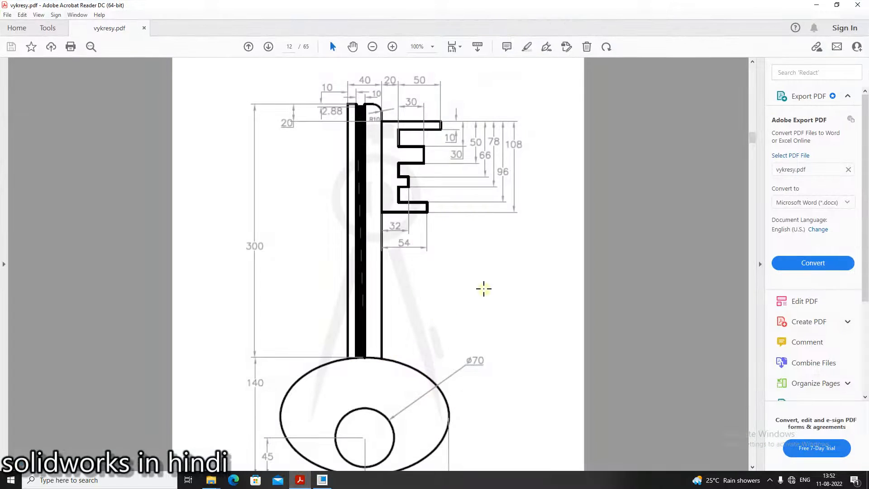
scroll(484, 285, down, 5)
scroll(484, 285, down, 6)
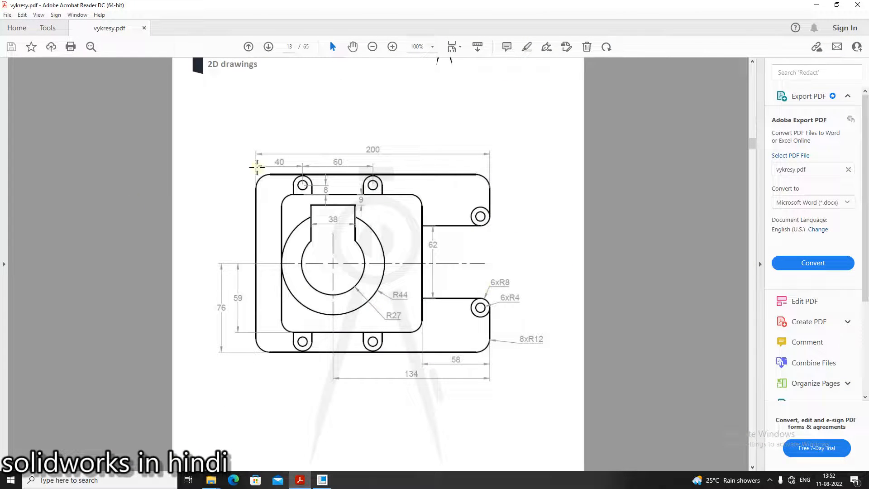